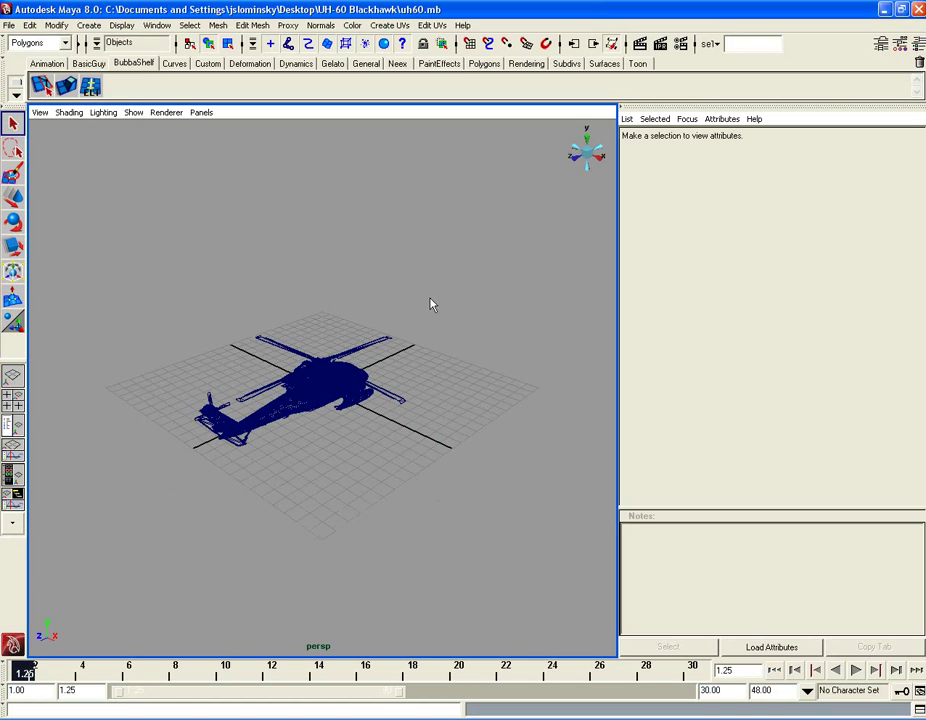
Step: Display the helicopter model smooth-shaded with its textures and bring it close in a view from above the nose
{"action": "scroll", "coordinate": [428, 305], "scroll_direction": "up", "scroll_amount": 2}
{"action": "key", "text": "5"}
{"action": "scroll", "coordinate": [428, 305], "scroll_direction": "up", "scroll_amount": 5}
{"action": "left_click_drag", "start_coordinate": [428, 305], "coordinate": [376, 317], "text": "alt"}
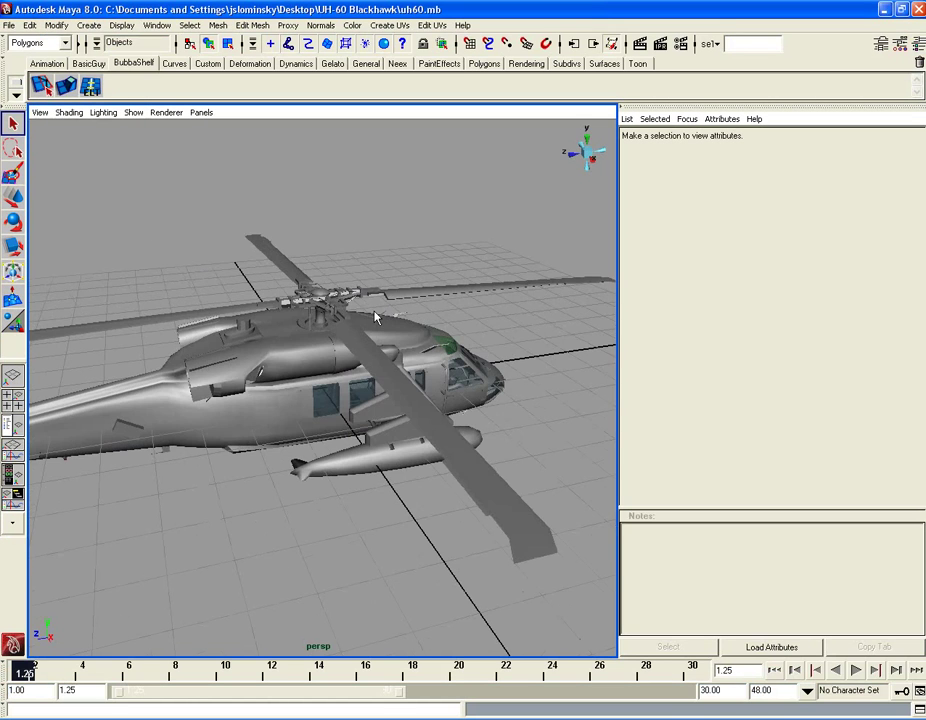
{"action": "key", "text": "6"}
{"action": "mouse_move", "coordinate": [467, 375]}
{"action": "left_mouse_down", "text": "alt"}
{"action": "mouse_move", "coordinate": [333, 370]}
{"action": "mouse_move", "coordinate": [306, 417]}
{"action": "left_mouse_up", "text": "alt"}
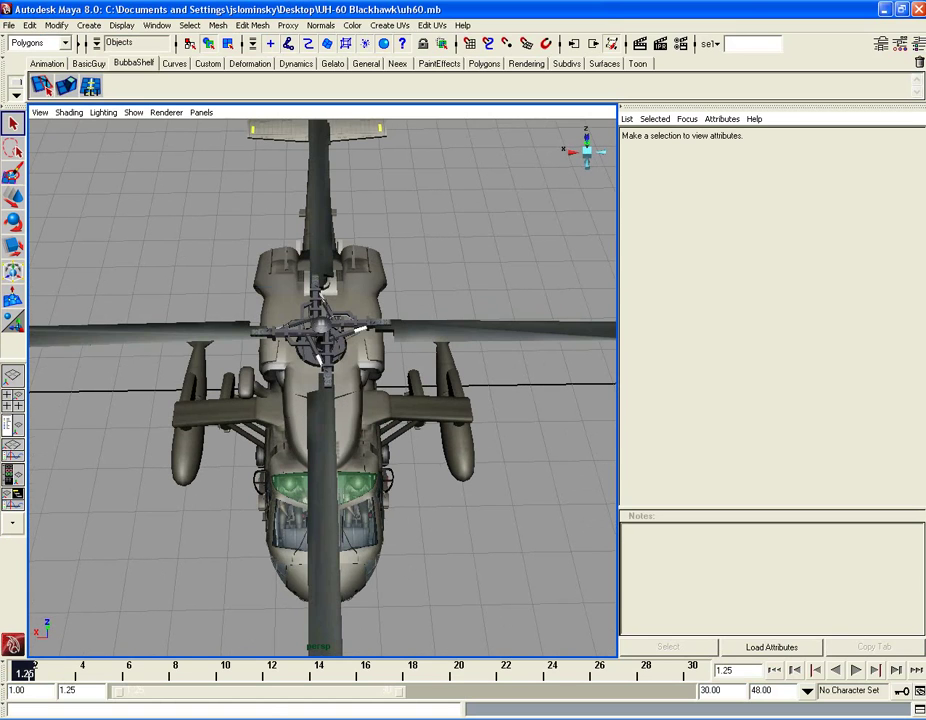
Step: Switch to the Calculator, multiply 15 by 24 to get the animation's frame count, and minimize it
{"action": "key", "text": "super"}
{"action": "mouse_move", "coordinate": [62, 680]}
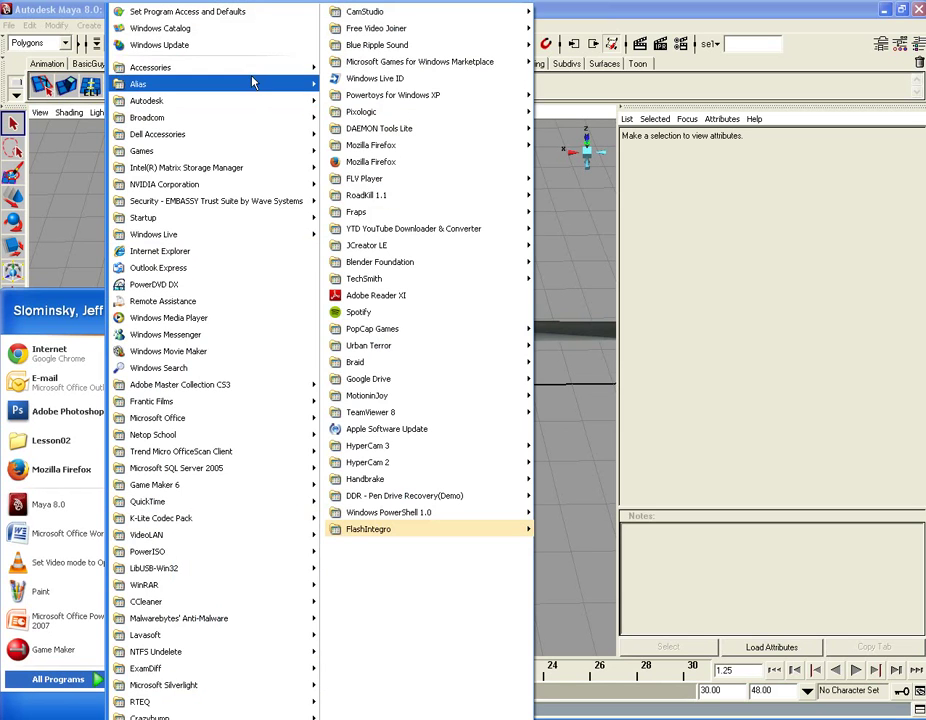
{"action": "mouse_move", "coordinate": [252, 72]}
{"action": "left_click", "coordinate": [386, 97]}
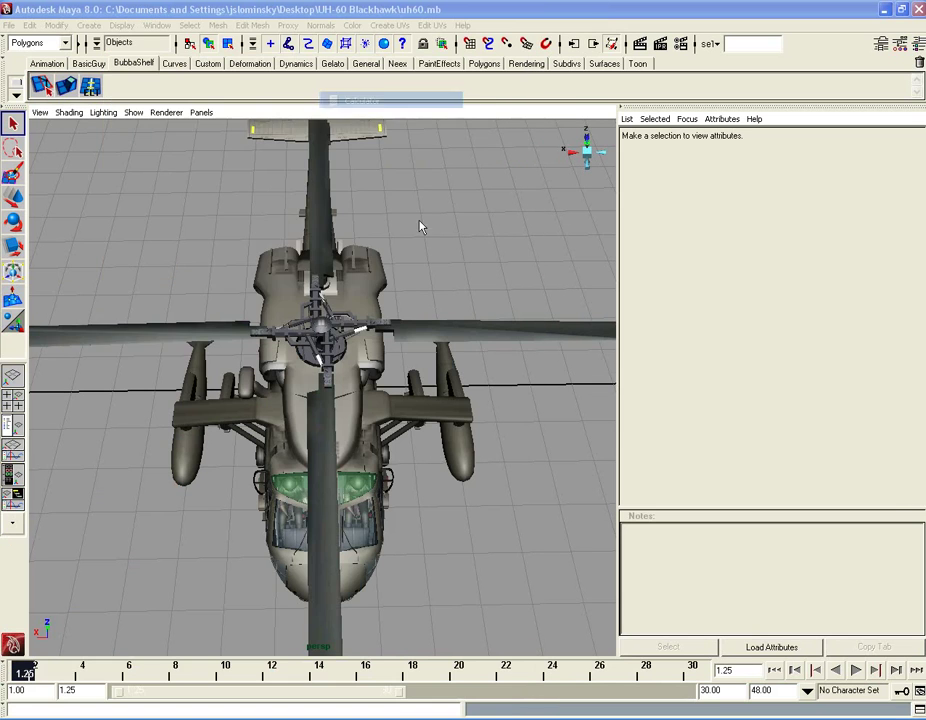
{"action": "left_click", "coordinate": [264, 269]}
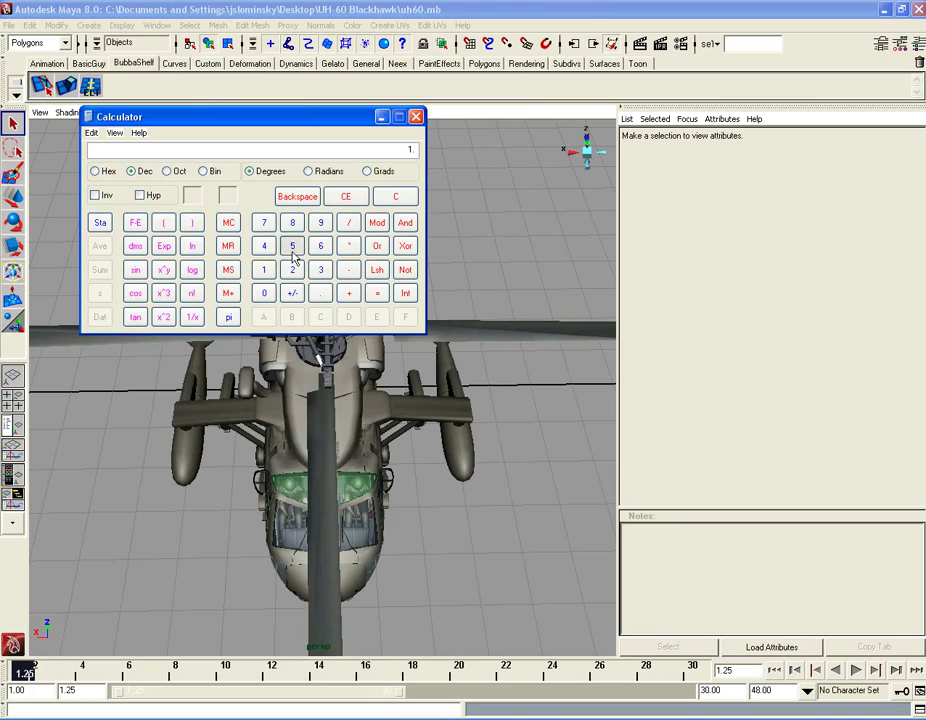
{"action": "left_click", "coordinate": [292, 246]}
{"action": "left_click", "coordinate": [349, 246]}
{"action": "left_click", "coordinate": [293, 269]}
{"action": "key", "text": "4"}
{"action": "left_click", "coordinate": [377, 293]}
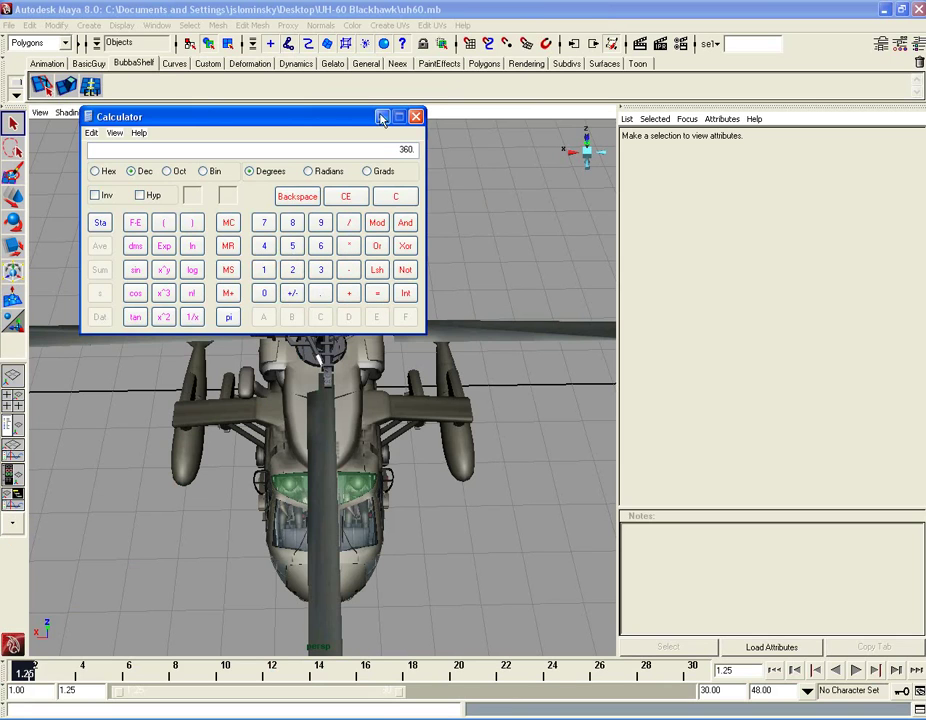
{"action": "left_click", "coordinate": [381, 116]}
Step: Set both the animation range and the playback range to start at frame 1 and end at frame 360
{"action": "double_click", "coordinate": [708, 690]}
{"action": "type", "text": "360"}
{"action": "key", "text": "Return"}
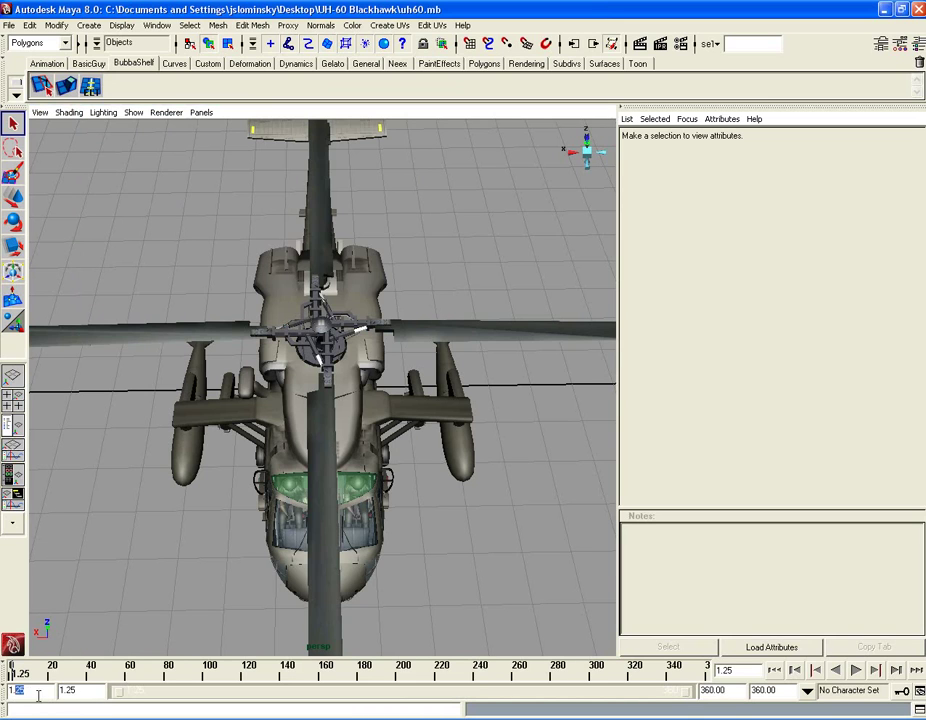
{"action": "type", "text": "14"}
{"action": "key", "text": "Return"}
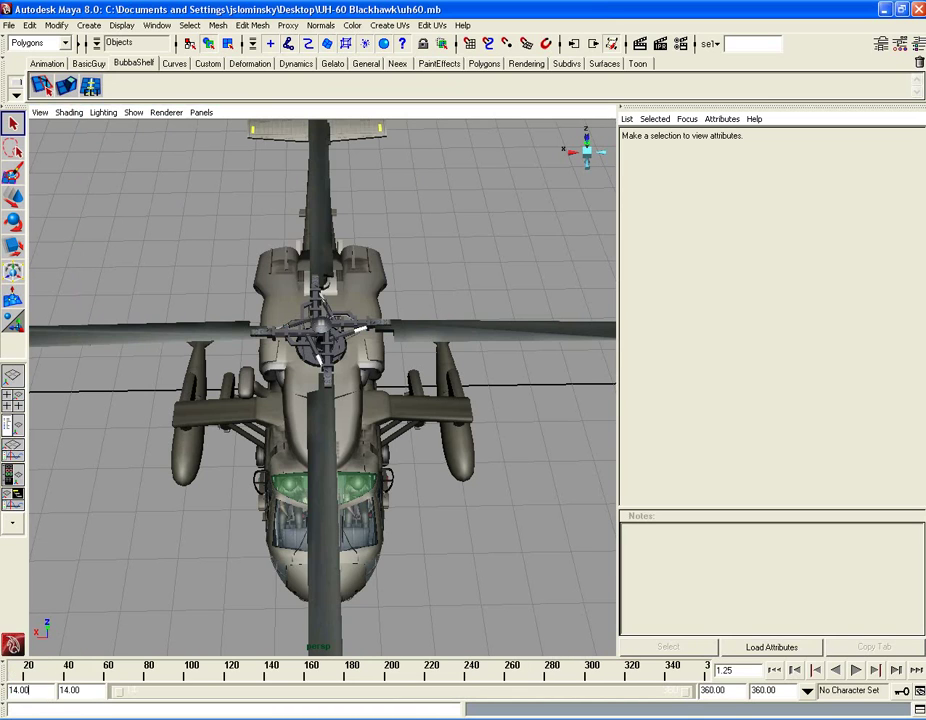
{"action": "double_click", "coordinate": [42, 693]}
{"action": "type", "text": "1"}
{"action": "key", "text": "Return"}
{"action": "double_click", "coordinate": [75, 691]}
{"action": "type", "text": "1"}
{"action": "key", "text": "Return"}
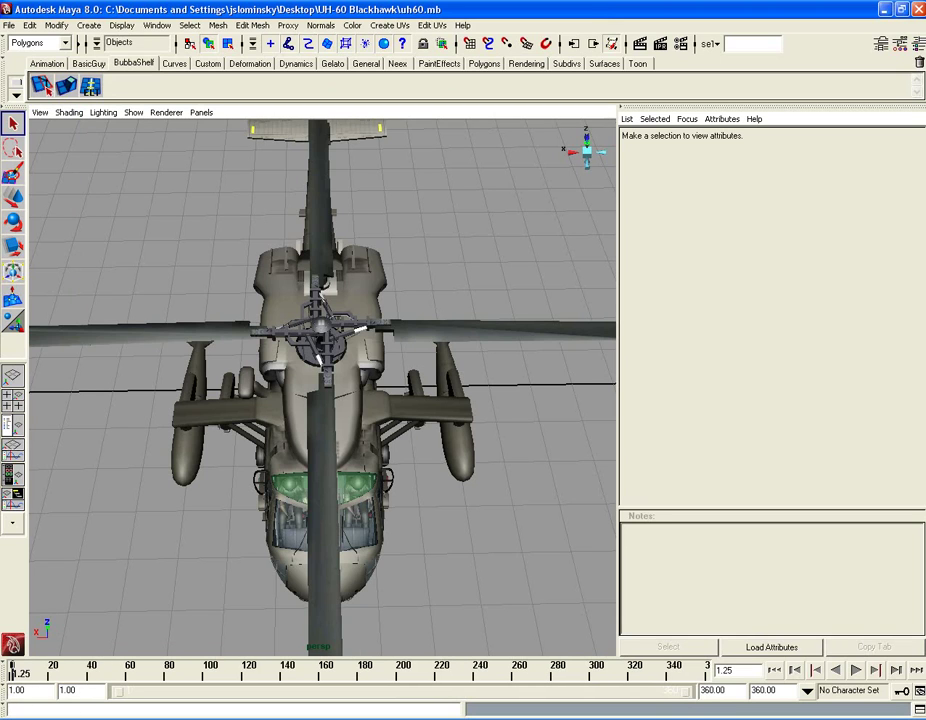
Step: Open the Outliner to list the helicopter's separate parts
{"action": "scroll", "coordinate": [489, 432], "scroll_direction": "down", "scroll_amount": 3}
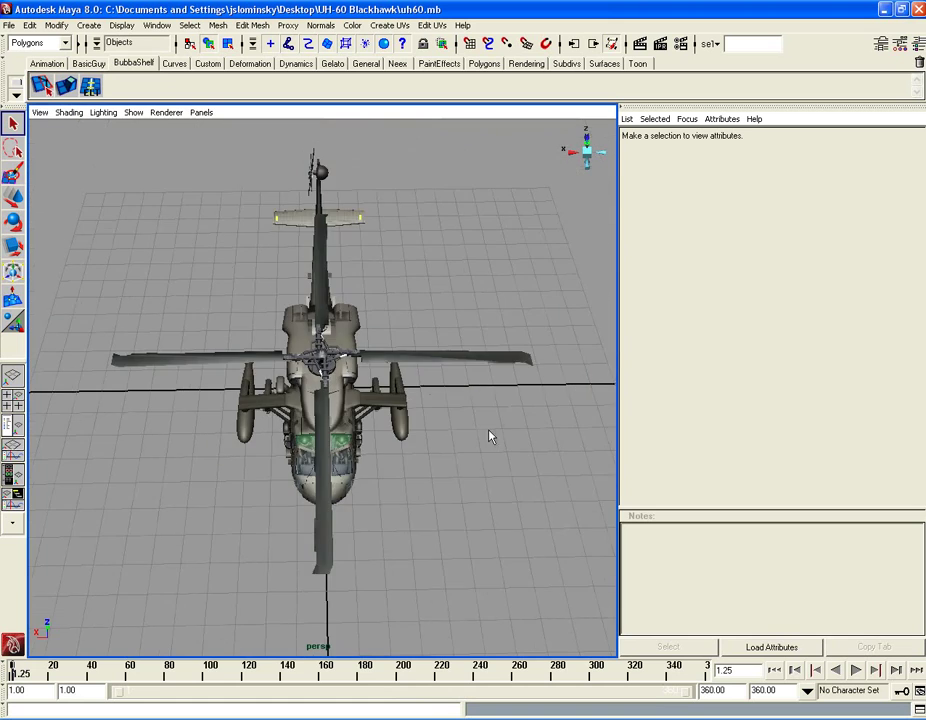
{"action": "left_click_drag", "start_coordinate": [489, 432], "coordinate": [468, 408], "text": "alt"}
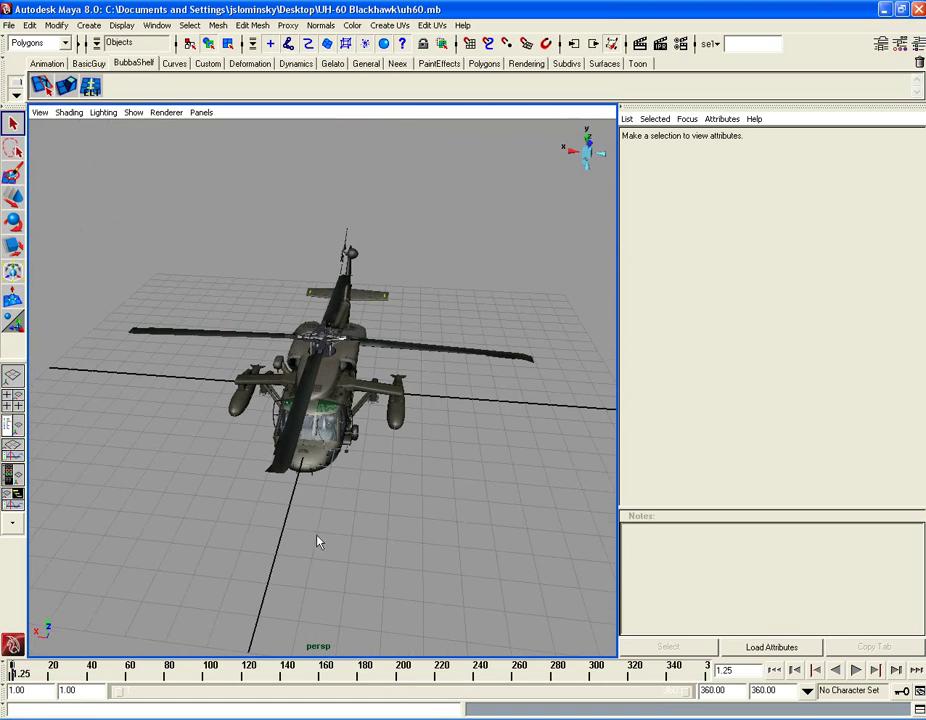
{"action": "scroll", "coordinate": [314, 543], "scroll_direction": "up", "scroll_amount": 3}
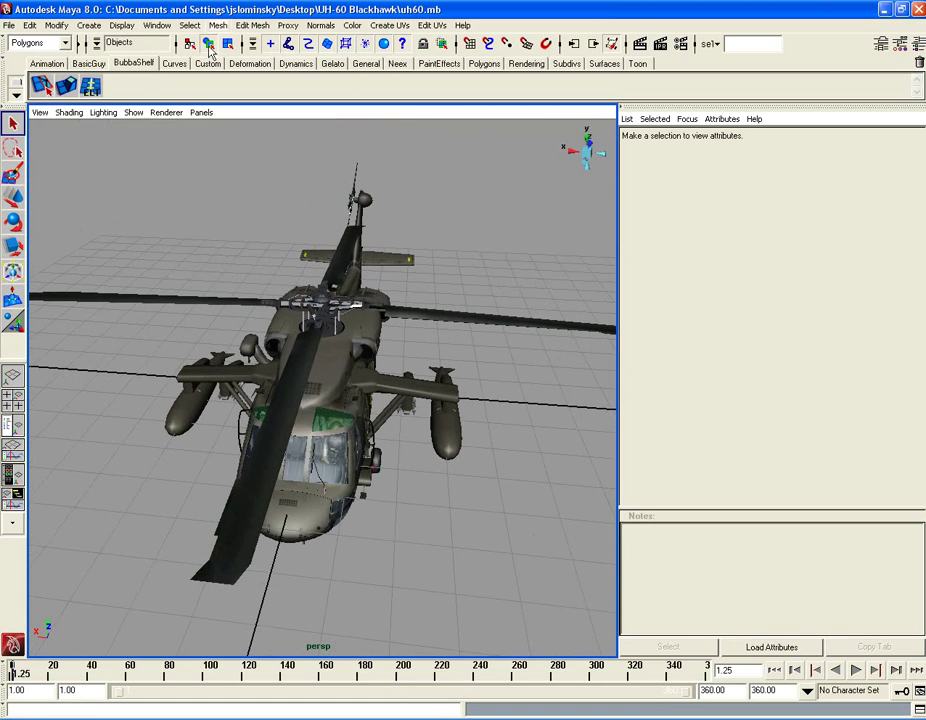
{"action": "left_click", "coordinate": [157, 25]}
{"action": "left_click", "coordinate": [186, 130]}
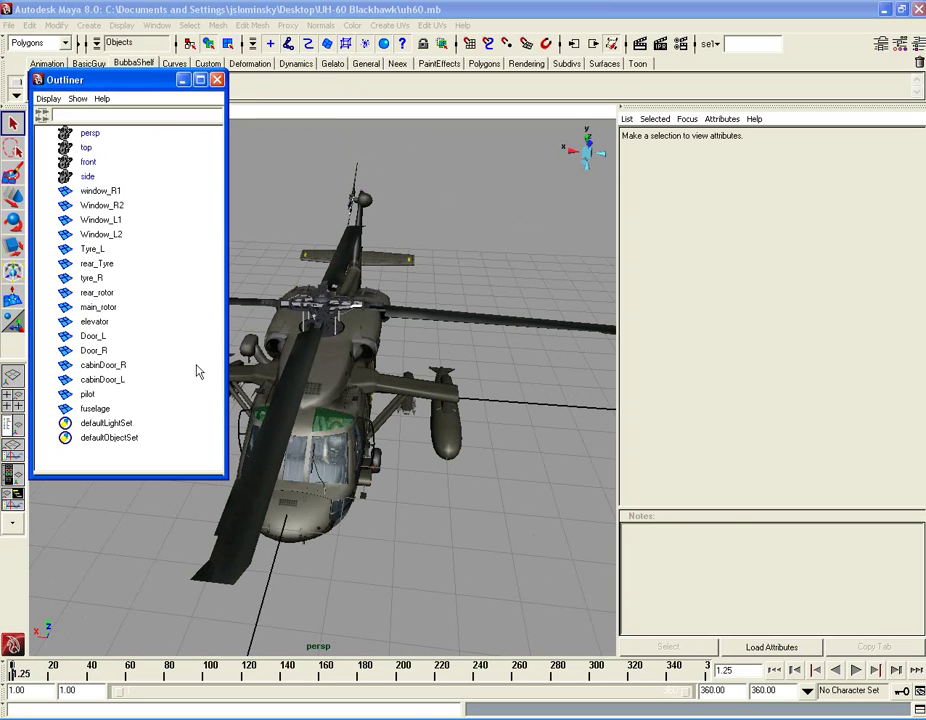
Step: Duplicate the helicopter's main rotor twice in place
{"action": "left_click", "coordinate": [242, 531]}
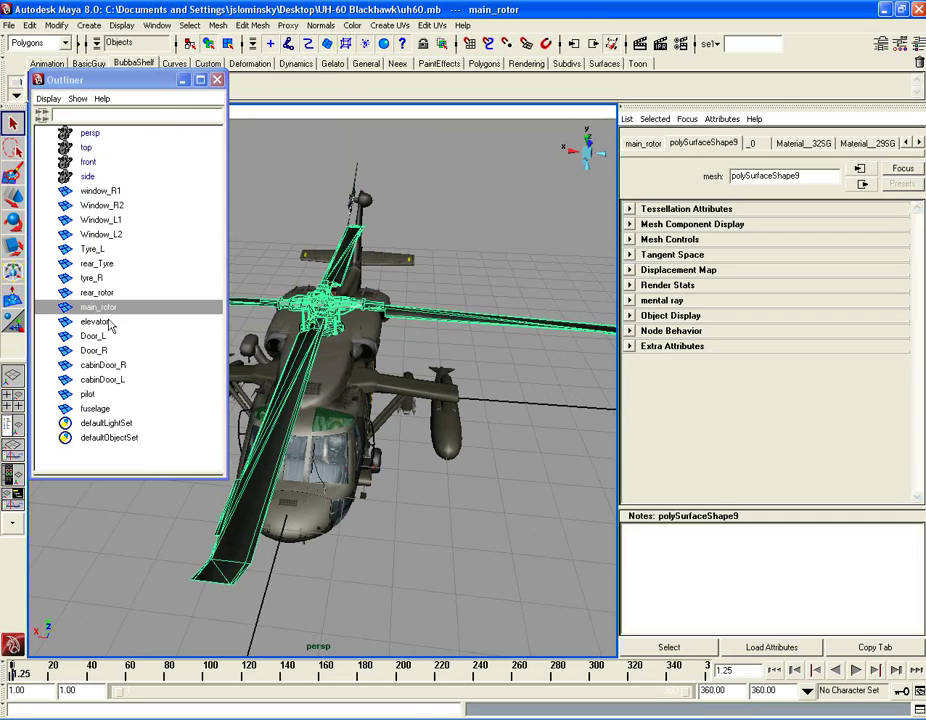
{"action": "left_click_drag", "start_coordinate": [283, 462], "coordinate": [332, 475], "text": "alt"}
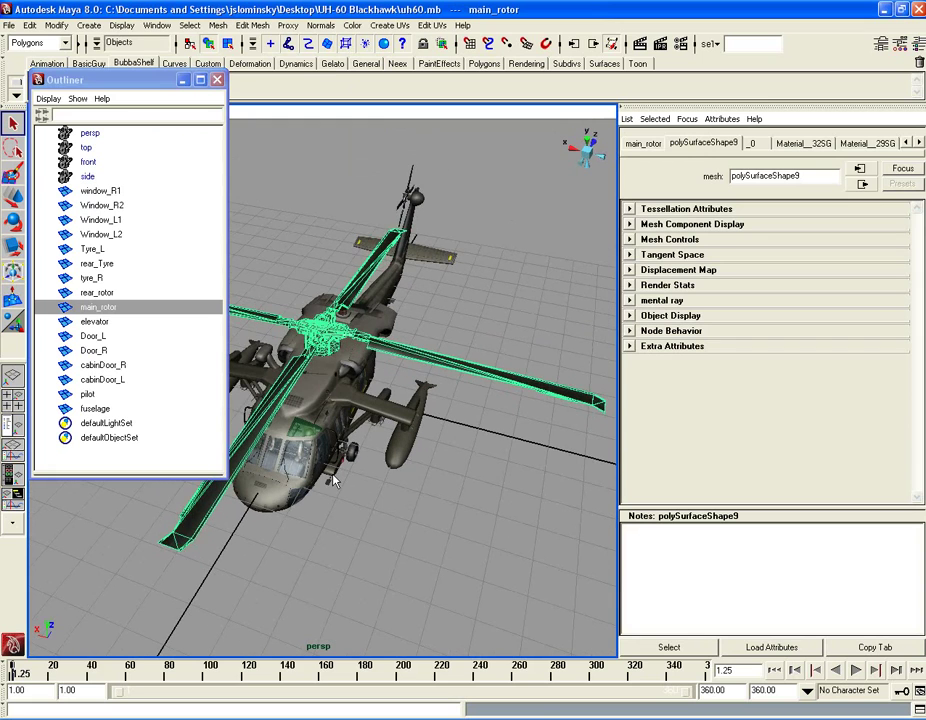
{"action": "key", "text": "ctrl+d"}
{"action": "key", "text": "ctrl+d"}
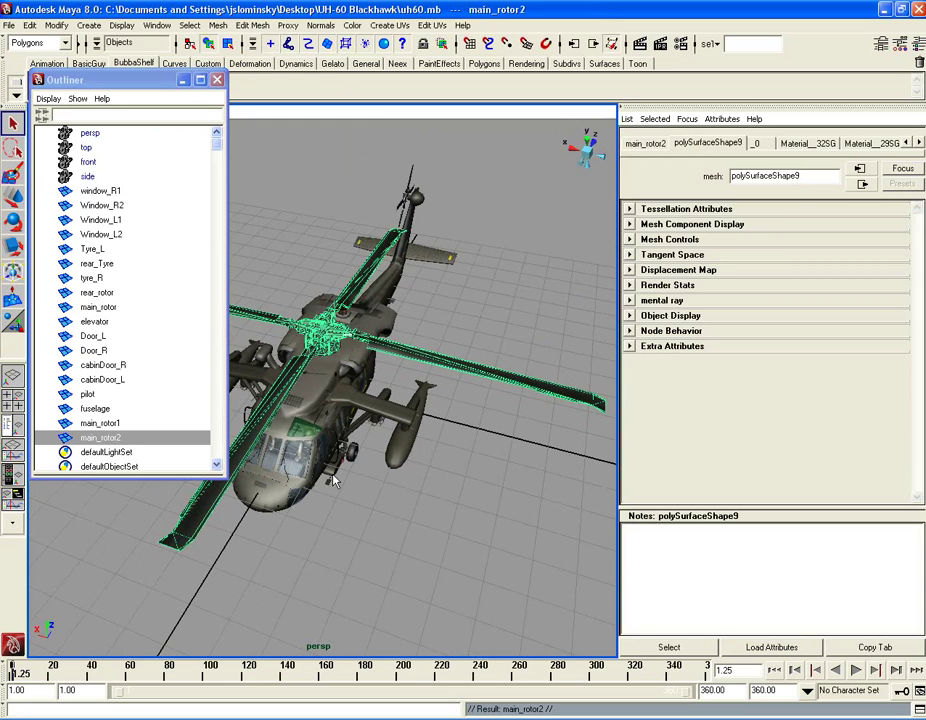
Step: Group main_rotor, main_rotor1 and main_rotor2 together and name the group rotorGroup
{"action": "left_click", "coordinate": [108, 293]}
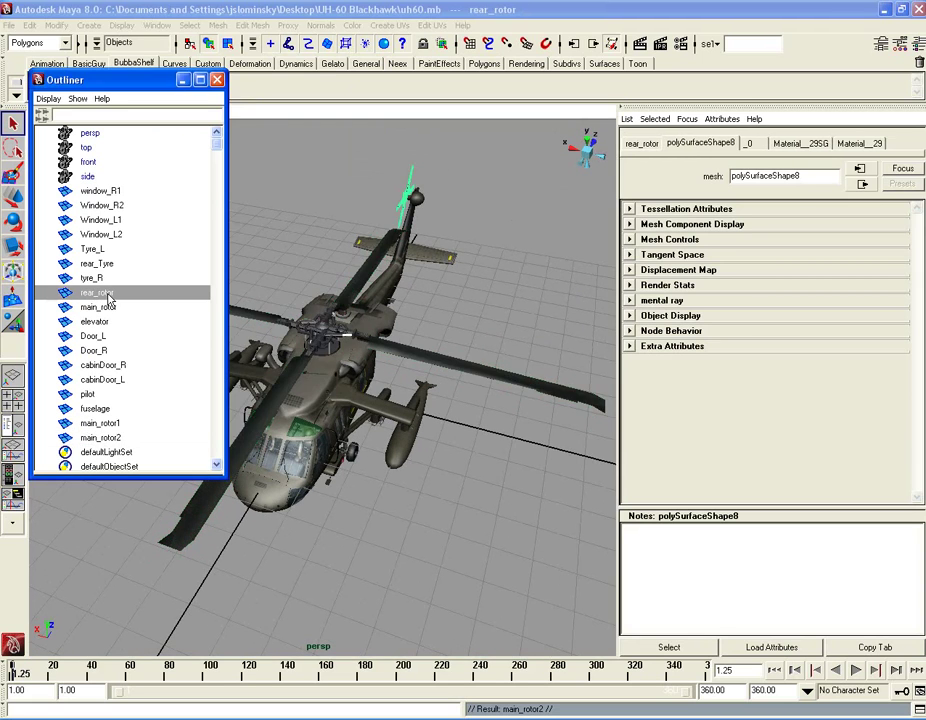
{"action": "left_click", "coordinate": [108, 307]}
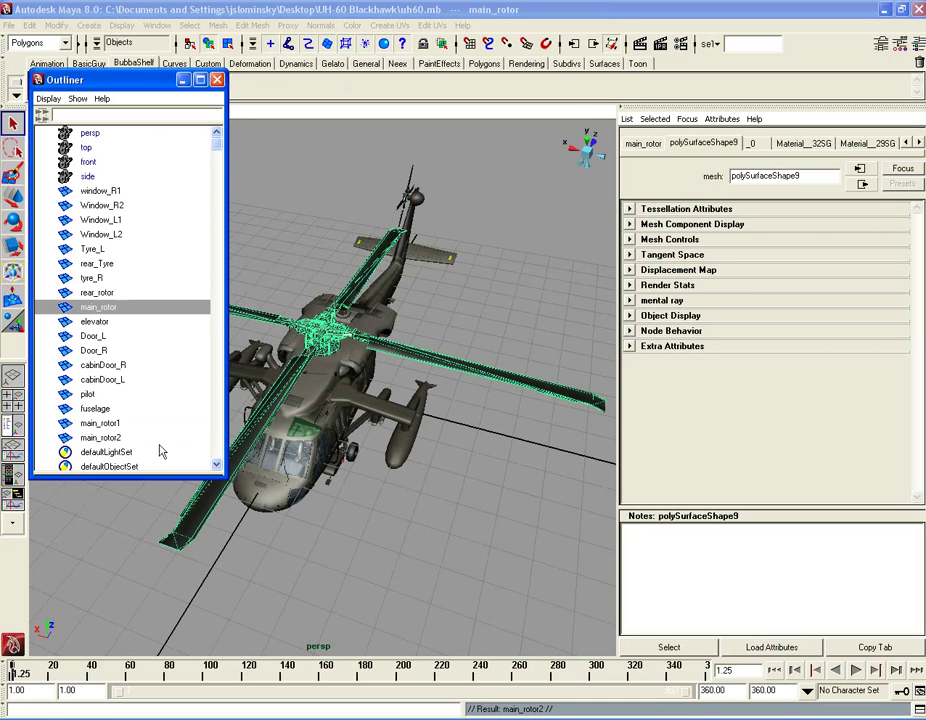
{"action": "left_click", "coordinate": [118, 424], "text": "ctrl"}
{"action": "left_click", "coordinate": [113, 439], "text": "ctrl"}
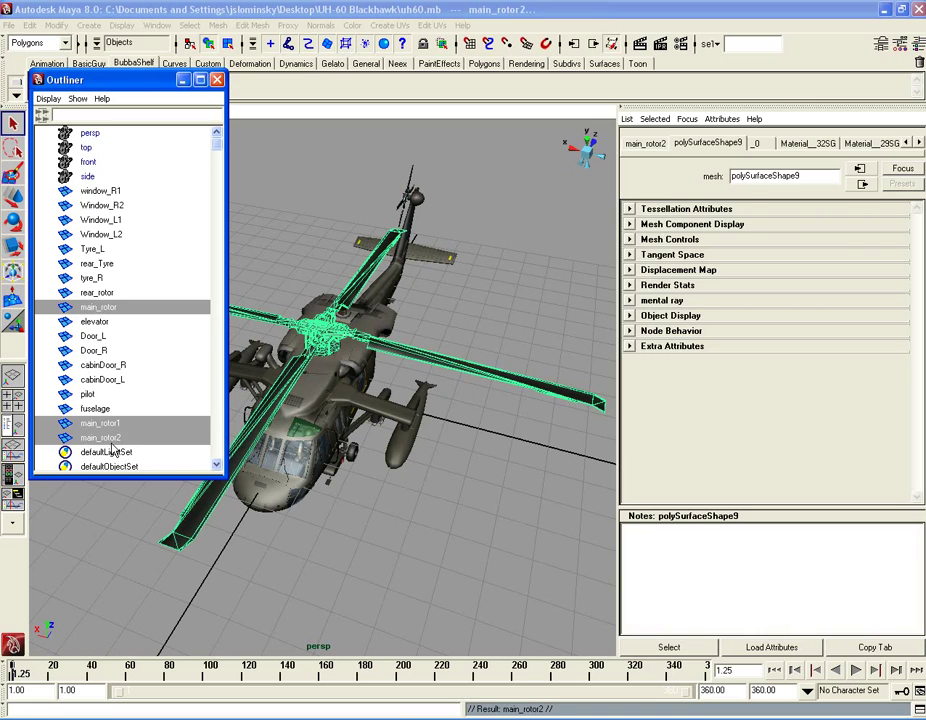
{"action": "key", "text": "ctrl+g"}
{"action": "double_click", "coordinate": [90, 408]}
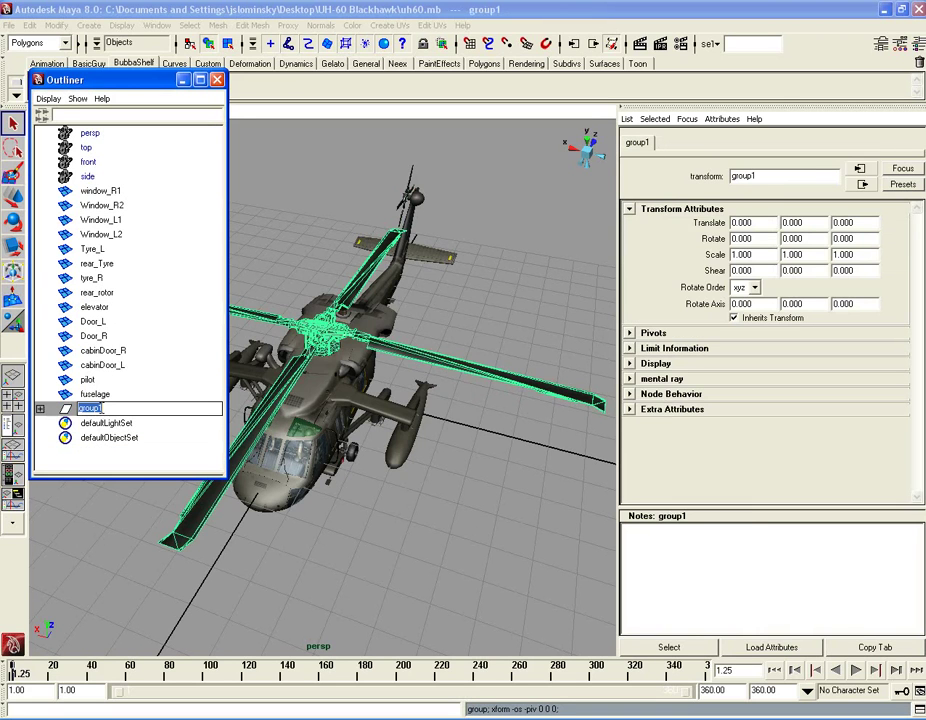
{"action": "type", "text": "rotorGruoup"}
{"action": "key", "text": "Return"}
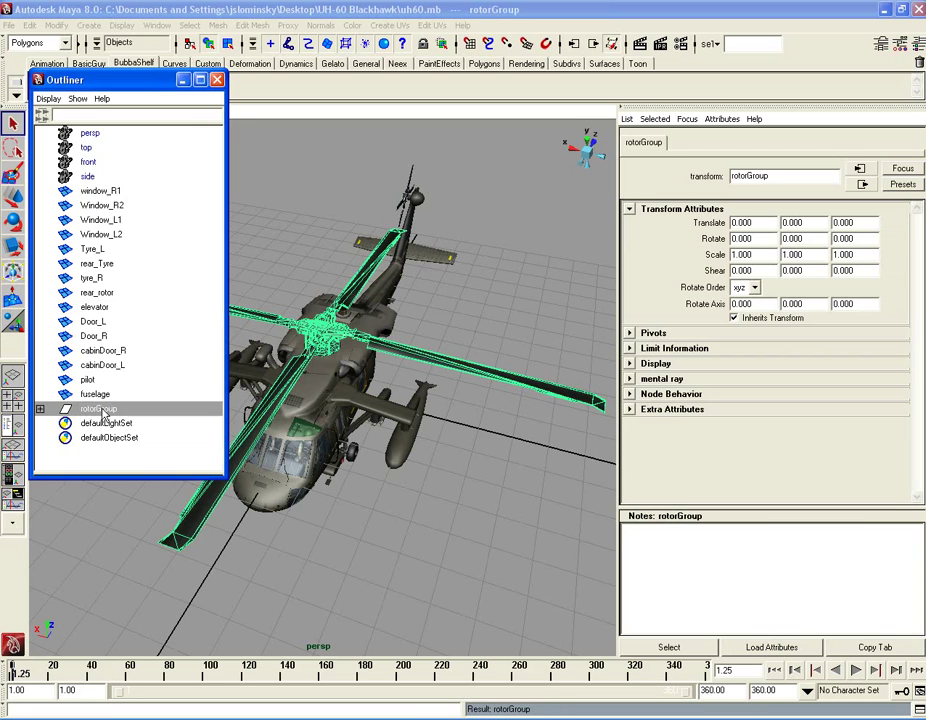
Step: Select rotorGroup together with its three rotors and show the Channel Box for them
{"action": "left_click_drag", "start_coordinate": [130, 80], "coordinate": [122, 63]}
{"action": "left_click_drag", "start_coordinate": [263, 277], "coordinate": [390, 385], "text": "alt"}
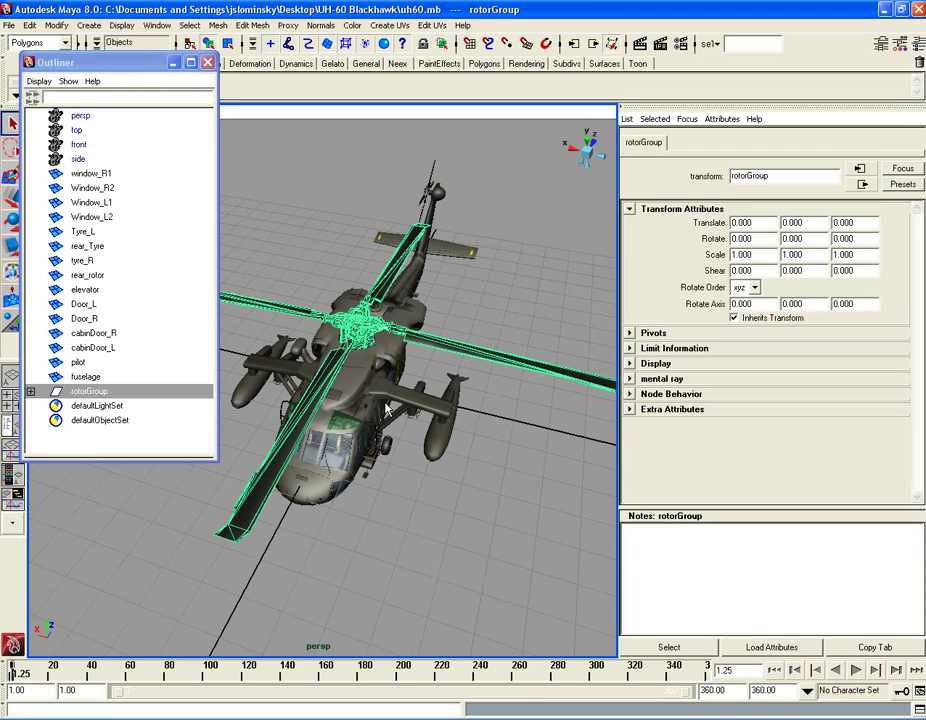
{"action": "left_click", "coordinate": [32, 391]}
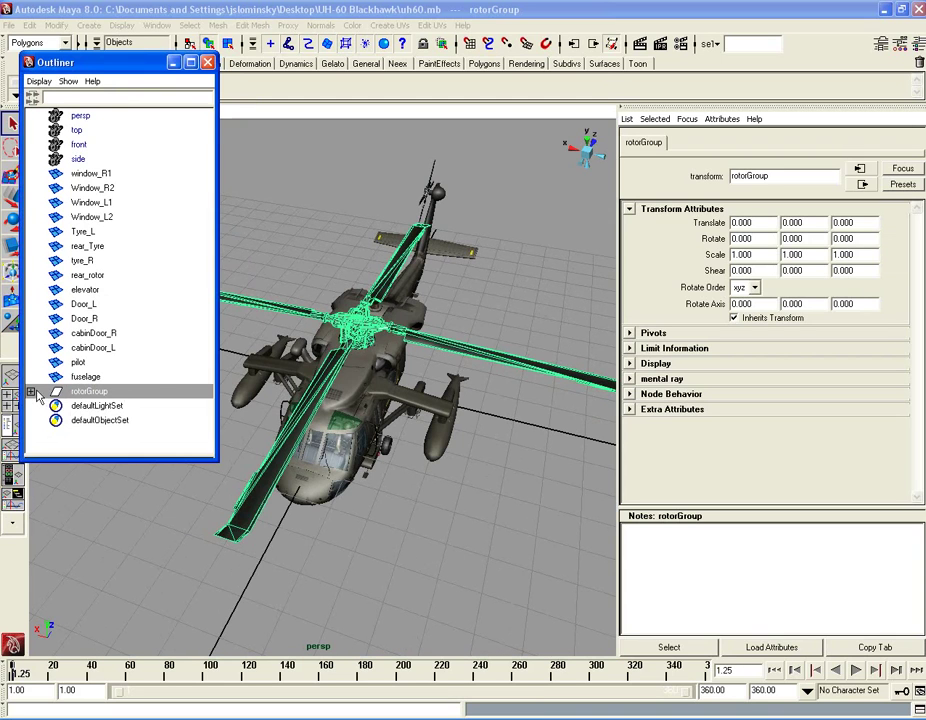
{"action": "left_click", "coordinate": [32, 391]}
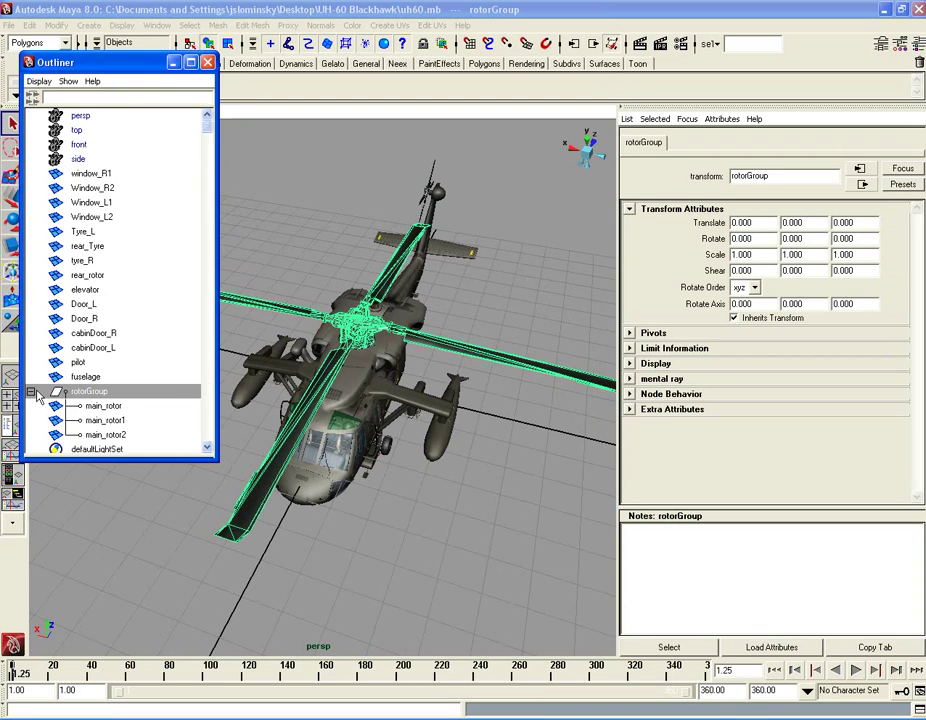
{"action": "left_click", "coordinate": [118, 436], "text": "shift"}
{"action": "left_click", "coordinate": [919, 45]}
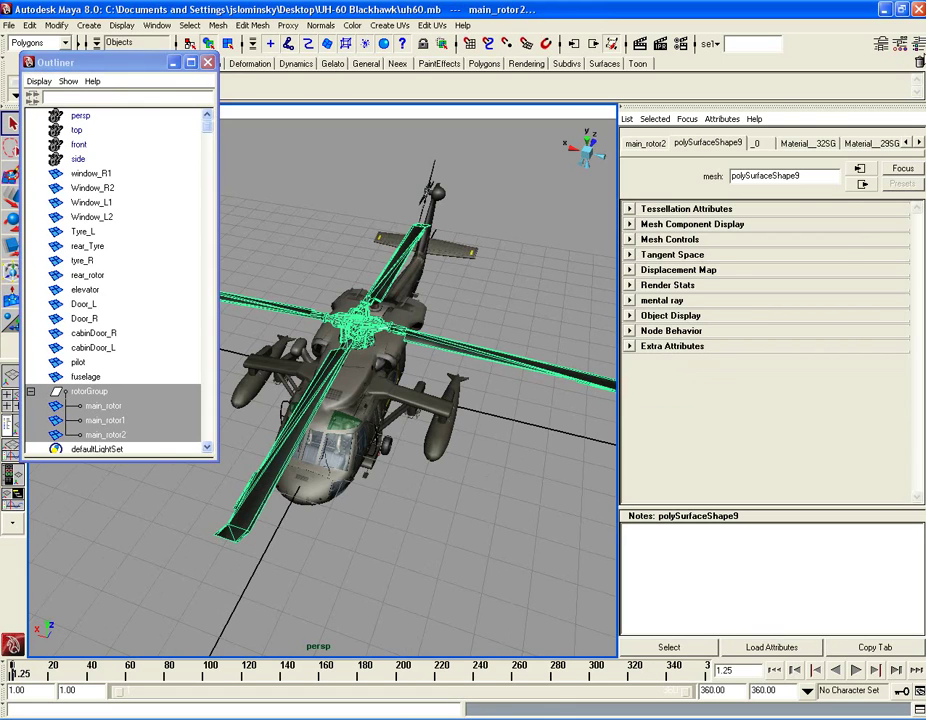
Step: Test rotating the selected rotors about the vertical axis, undo that rotation, and key all their channels at the current frame
{"action": "left_click", "coordinate": [13, 221]}
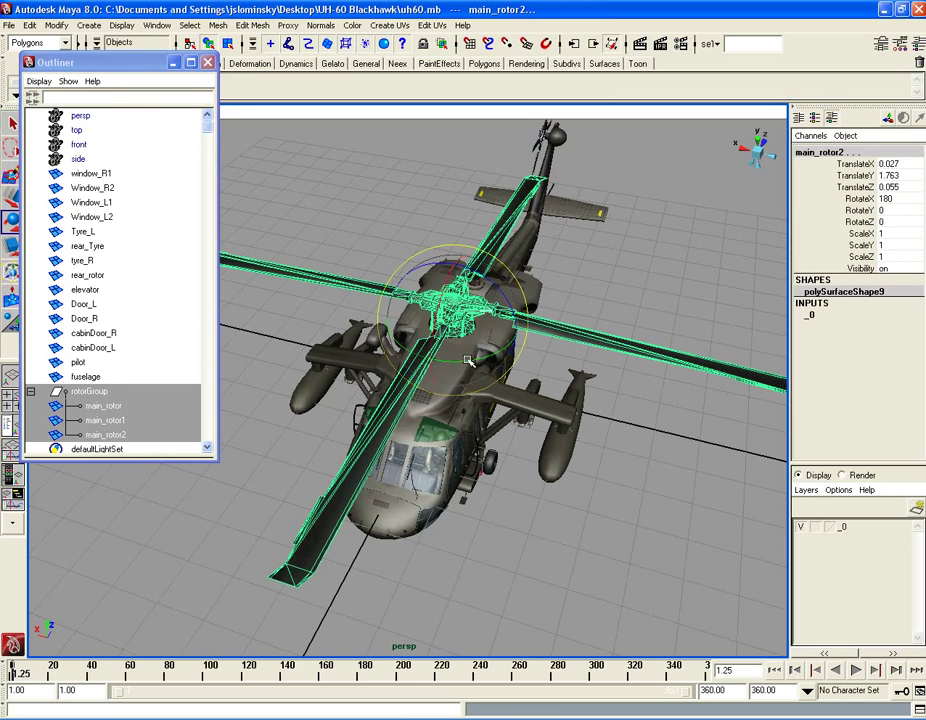
{"action": "left_click_drag", "start_coordinate": [467, 360], "coordinate": [483, 362]}
{"action": "key", "text": "ctrl+z"}
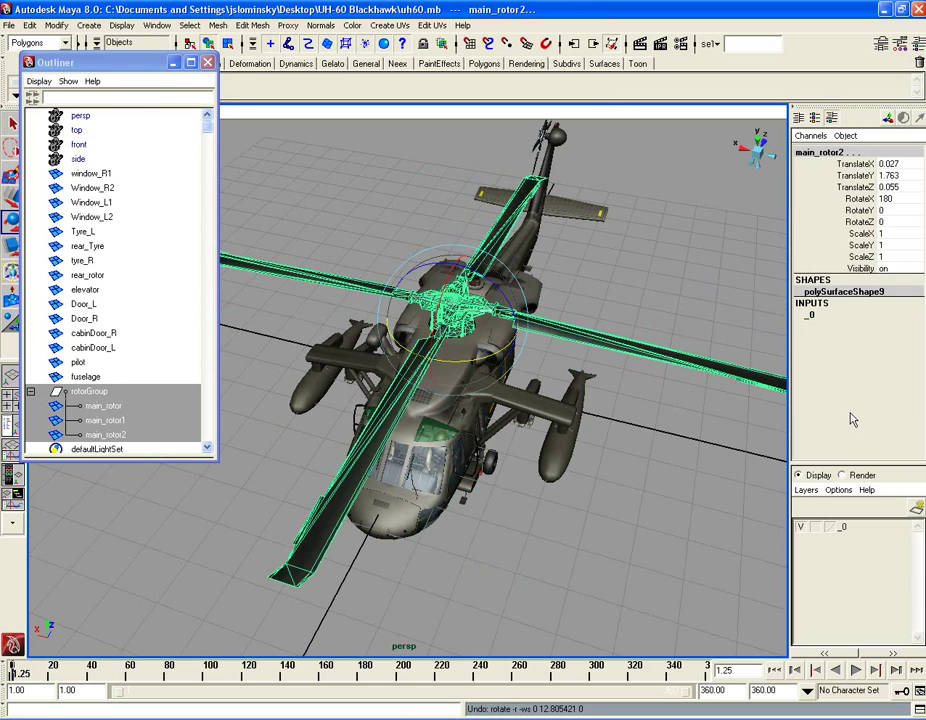
{"action": "key", "text": "s"}
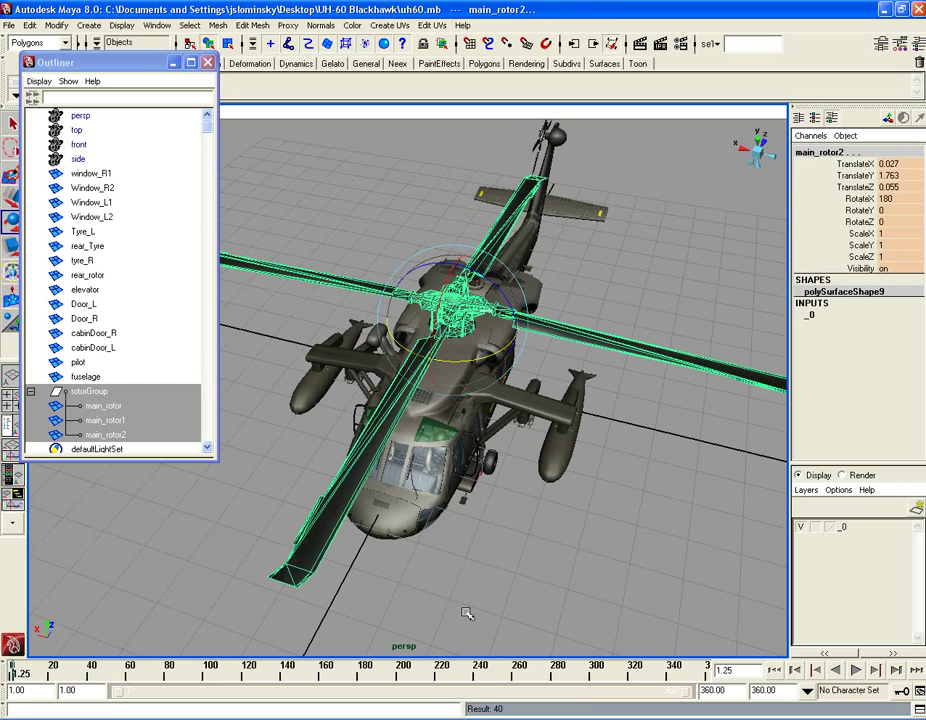
Step: Switch to the Calculator and multiply 5 by 24 to find the frame for the five-second mark, clearing the display when done
{"action": "key", "text": "alt+Tab"}
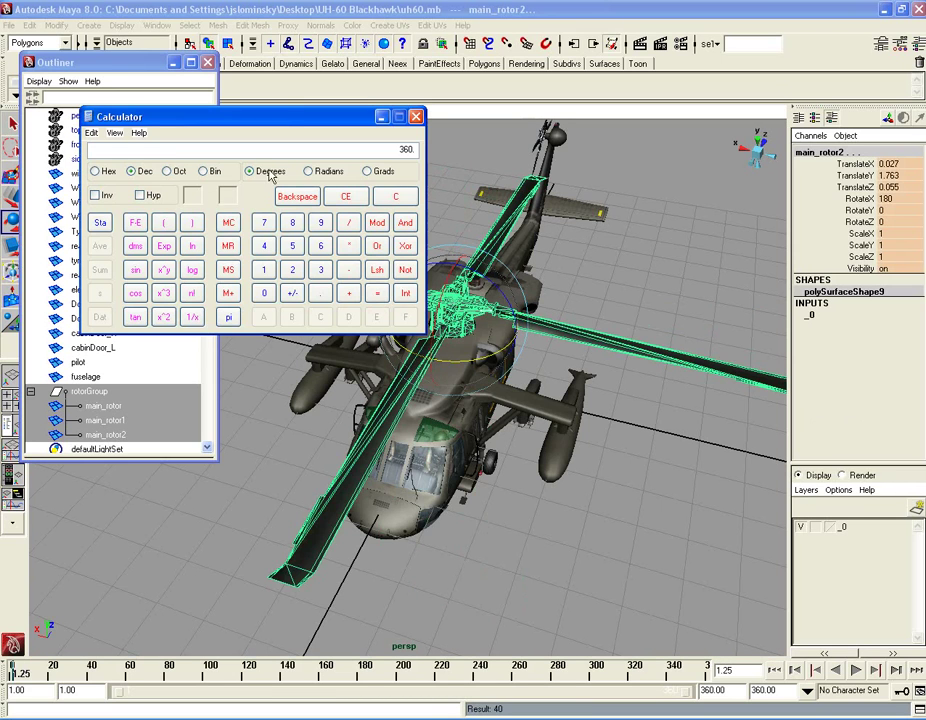
{"action": "left_click", "coordinate": [293, 250]}
{"action": "left_click", "coordinate": [349, 246]}
{"action": "left_click", "coordinate": [292, 269]}
{"action": "left_click", "coordinate": [264, 246]}
{"action": "left_click", "coordinate": [398, 197]}
Step: Return to Maya and move the current time to frame 120
{"action": "left_click_drag", "start_coordinate": [20, 680], "coordinate": [92, 673]}
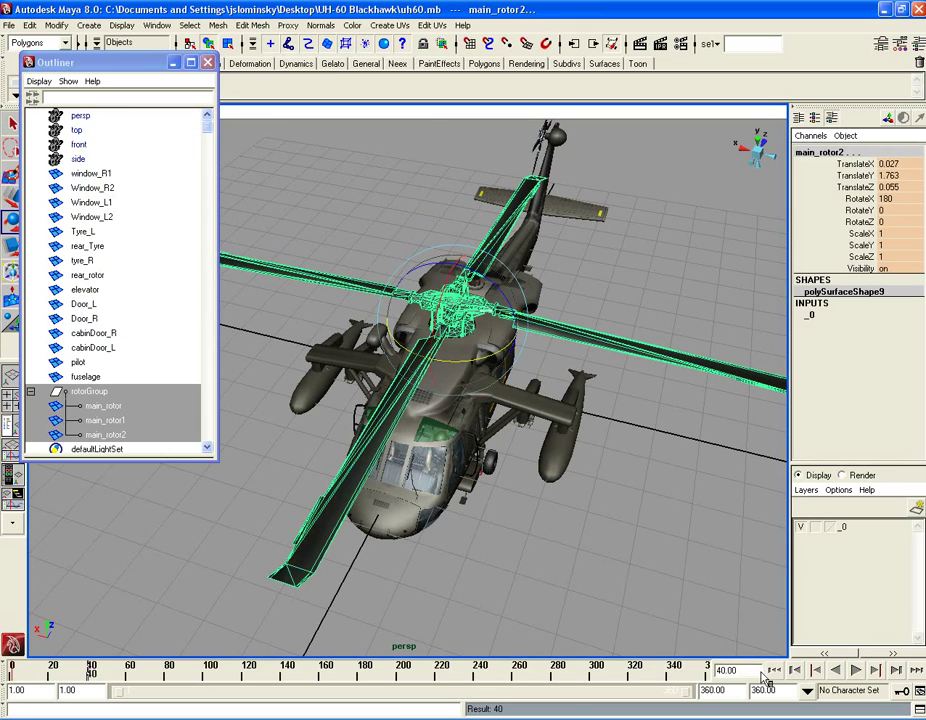
{"action": "left_click_drag", "start_coordinate": [760, 674], "coordinate": [717, 675]}
{"action": "type", "text": "120"}
{"action": "key", "text": "Return"}
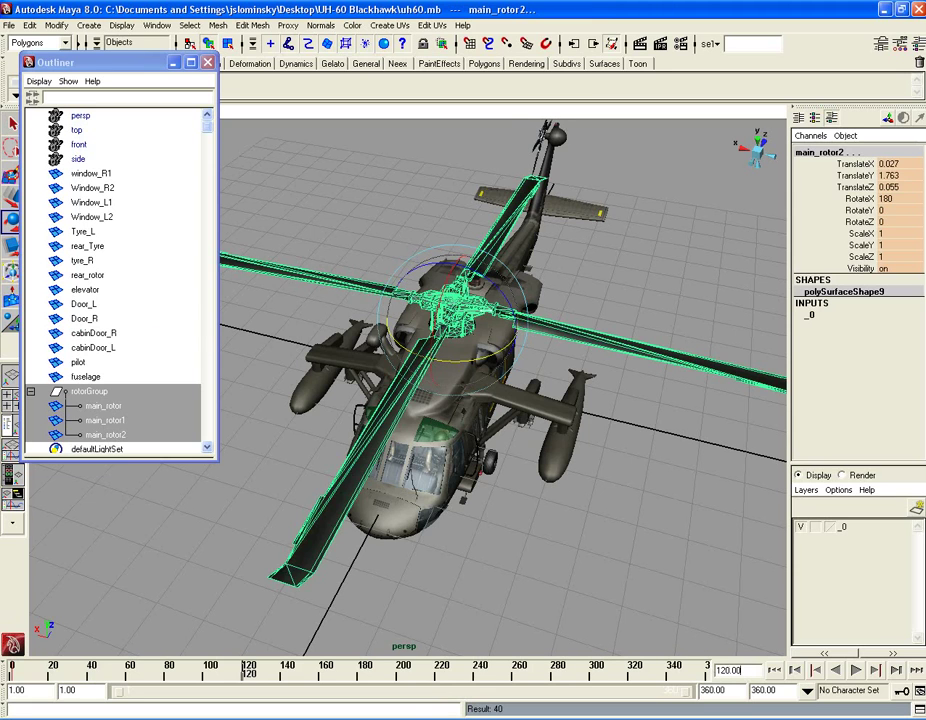
Step: Switch to the Calculator, multiply 360 by 6 to get the rotation in degrees, clear the display and minimize the window
{"action": "key", "text": "alt+Tab"}
{"action": "left_click", "coordinate": [395, 197]}
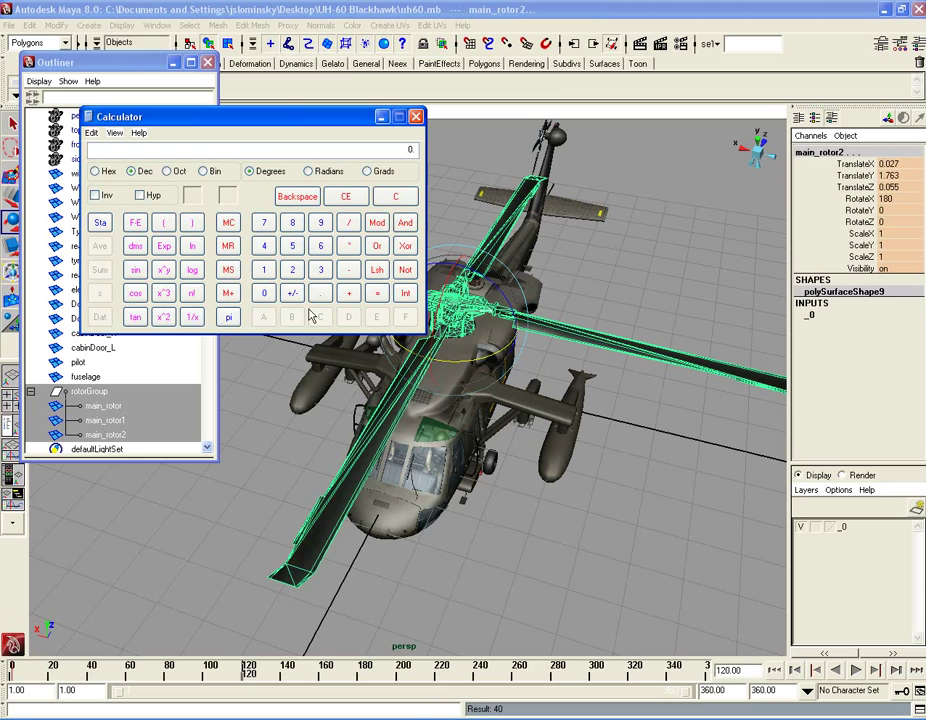
{"action": "left_click", "coordinate": [320, 245]}
{"action": "left_click", "coordinate": [264, 292]}
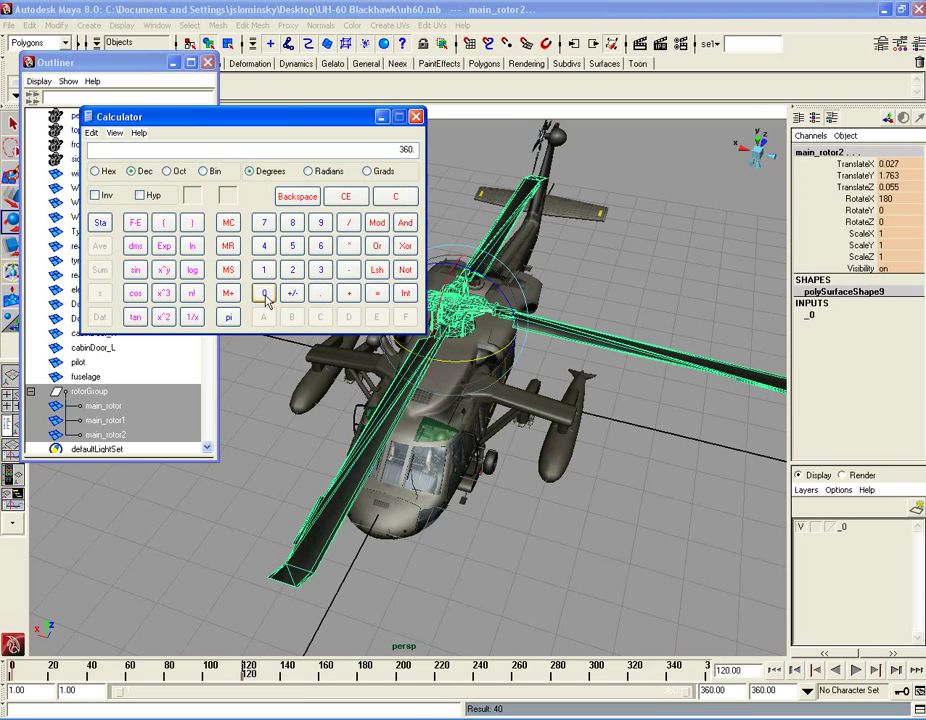
{"action": "left_click", "coordinate": [319, 246]}
{"action": "left_click", "coordinate": [375, 291]}
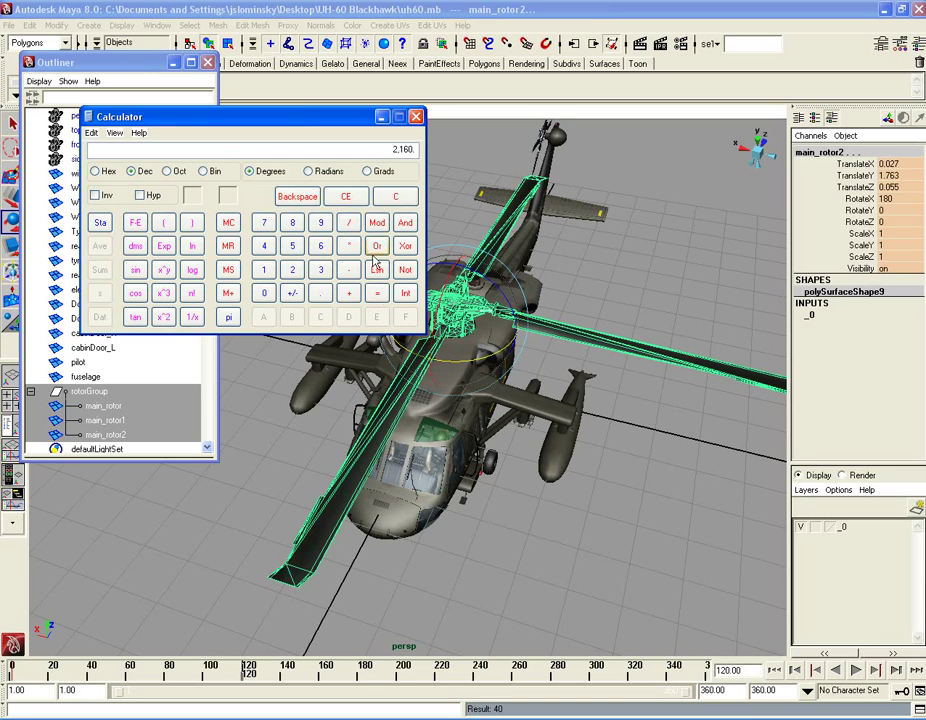
{"action": "left_click", "coordinate": [395, 196]}
{"action": "left_click", "coordinate": [396, 118]}
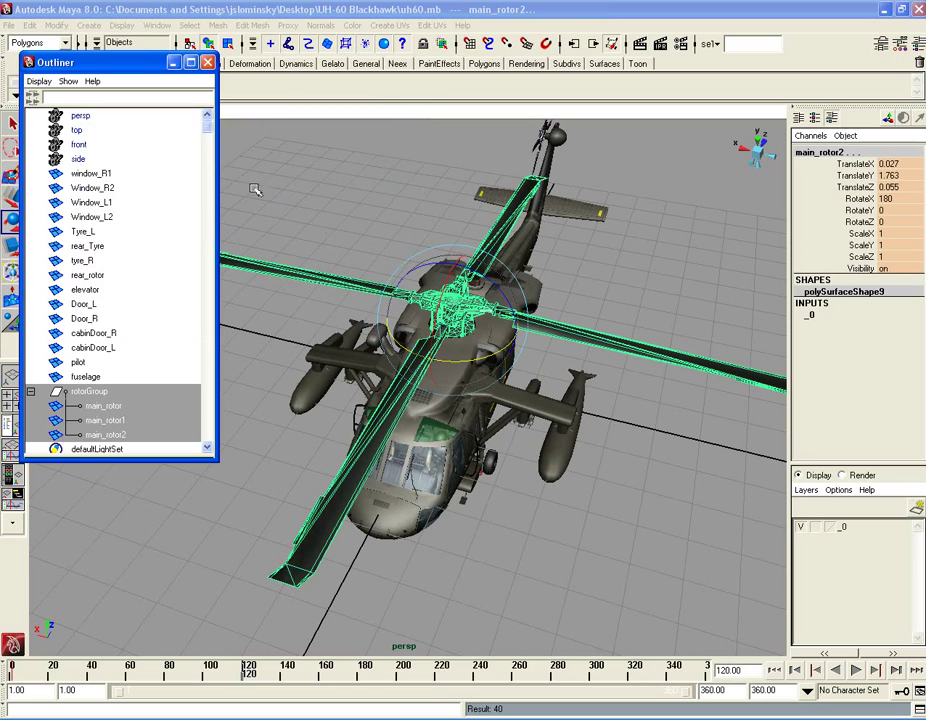
Step: Set the rotor group's Y rotation to 2160 at frame 120, and key the group together with its three rotors
{"action": "left_click", "coordinate": [96, 393]}
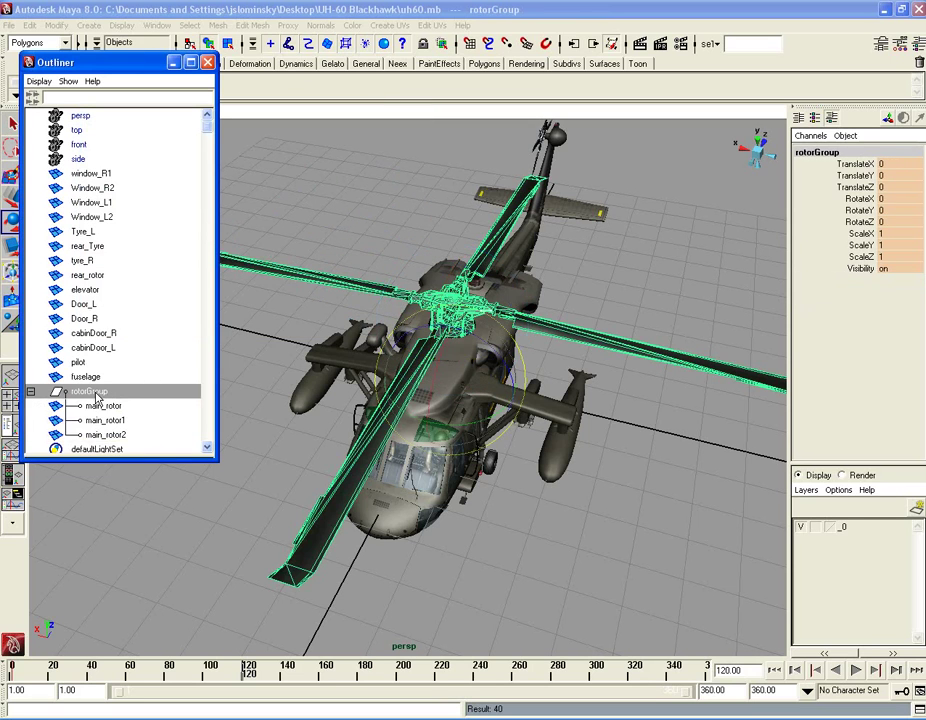
{"action": "left_click", "coordinate": [893, 211]}
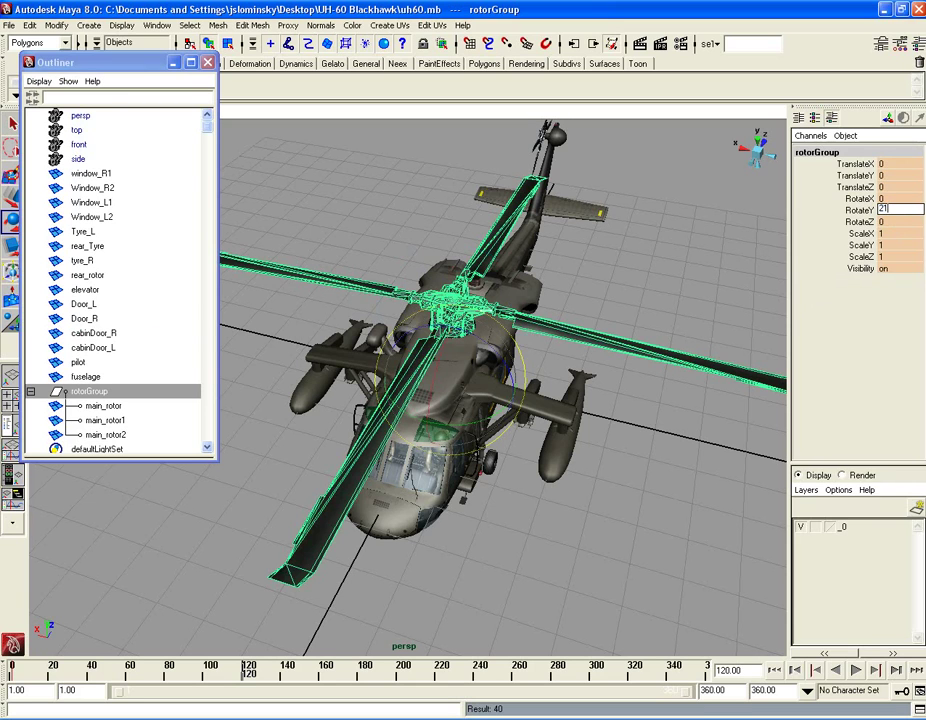
{"action": "key", "text": "Return"}
{"action": "left_click", "coordinate": [114, 435], "text": "shift"}
{"action": "scroll", "coordinate": [107, 423], "scroll_direction": "down", "scroll_amount": 2}
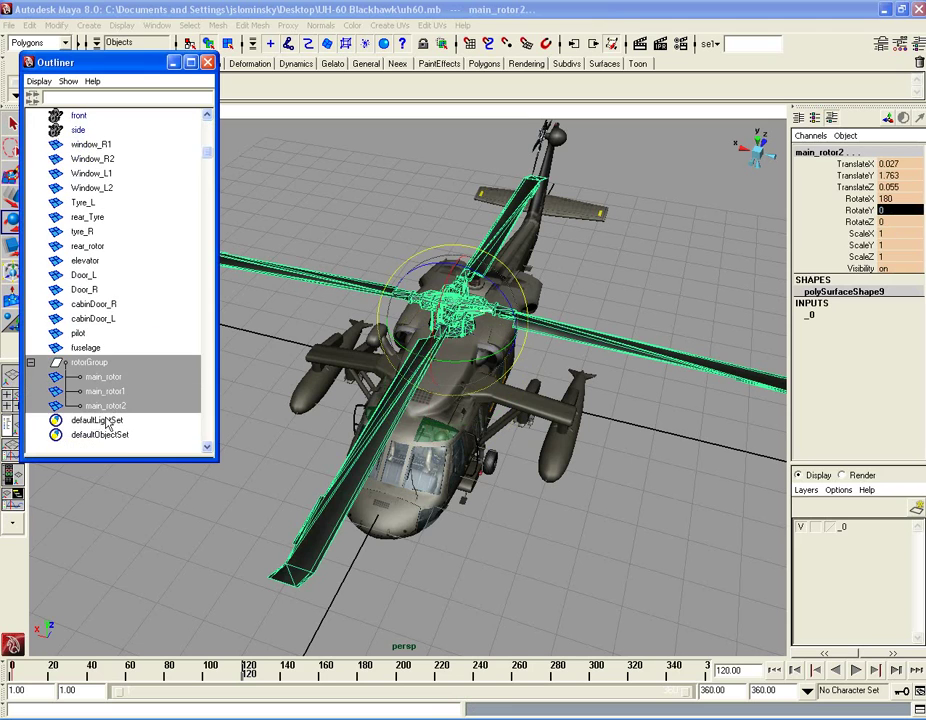
{"action": "key", "text": "s"}
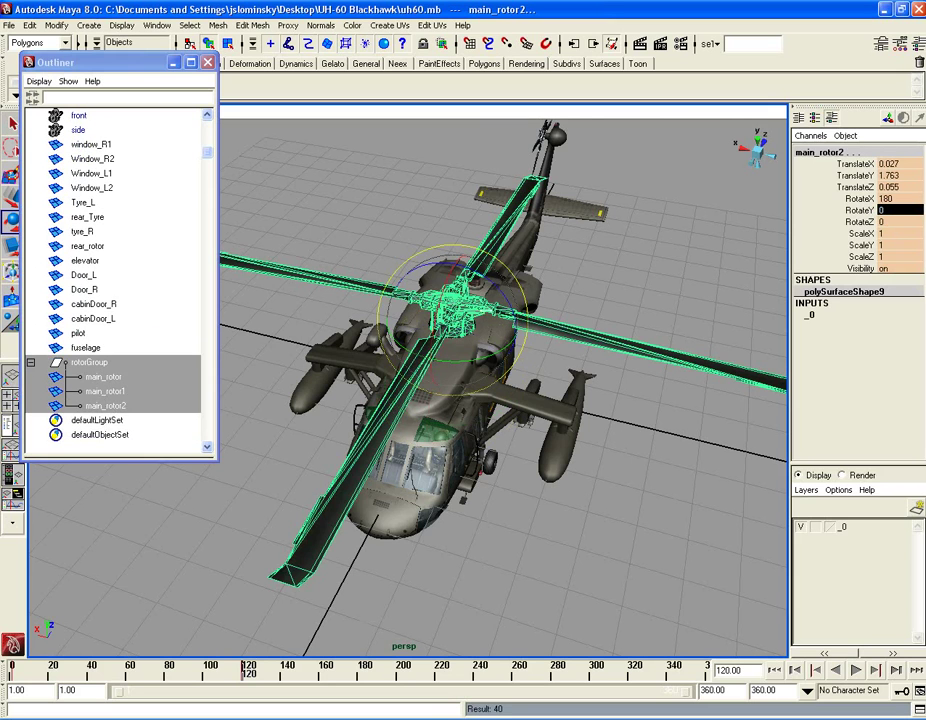
Step: Play the rotor animation from the start of the timeline, stop it, and return to frame 1
{"action": "left_click_drag", "start_coordinate": [241, 676], "coordinate": [10, 664]}
{"action": "left_click", "coordinate": [854, 676]}
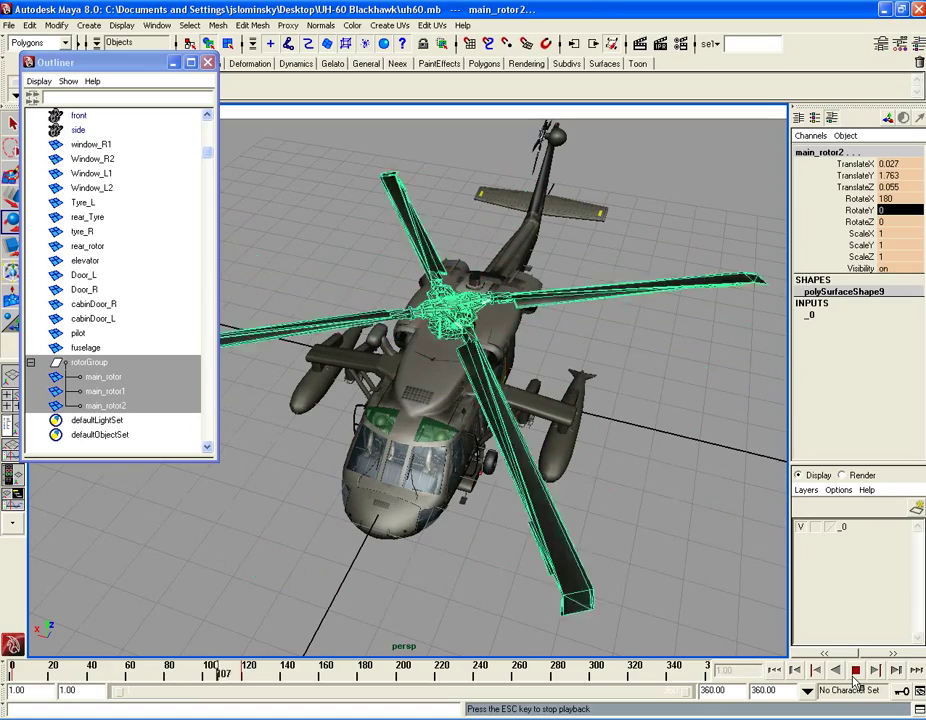
{"action": "left_click", "coordinate": [855, 675]}
{"action": "left_click_drag", "start_coordinate": [246, 676], "coordinate": [10, 672]}
Step: Open the Graph Editor, bring the rotor group's whole RotateY curve into view, and select its key at frame 120
{"action": "left_click", "coordinate": [157, 25]}
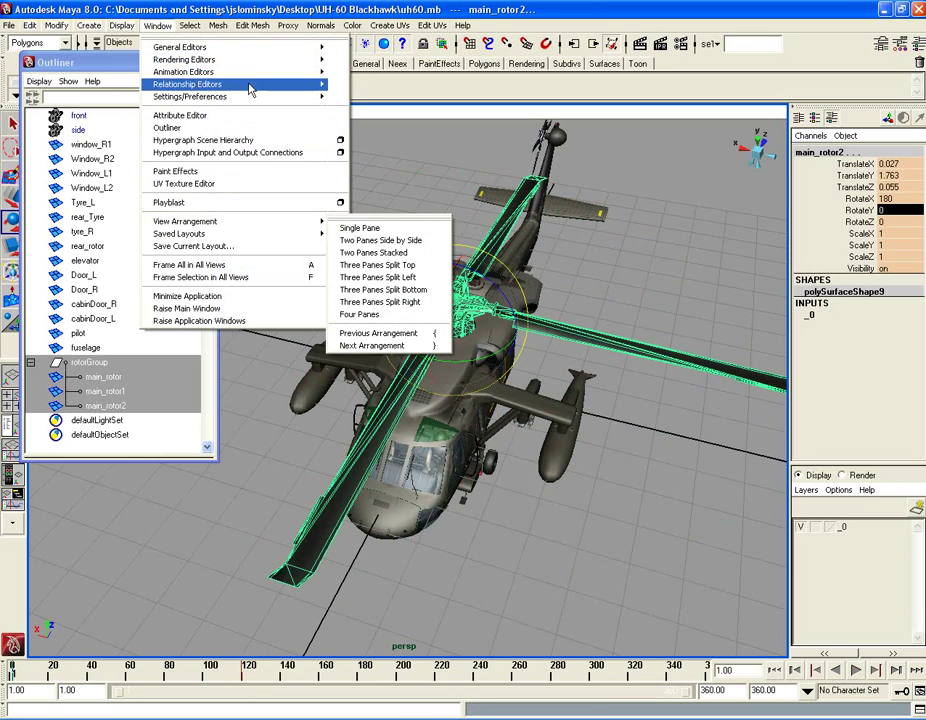
{"action": "mouse_move", "coordinate": [253, 76]}
{"action": "left_click", "coordinate": [358, 78]}
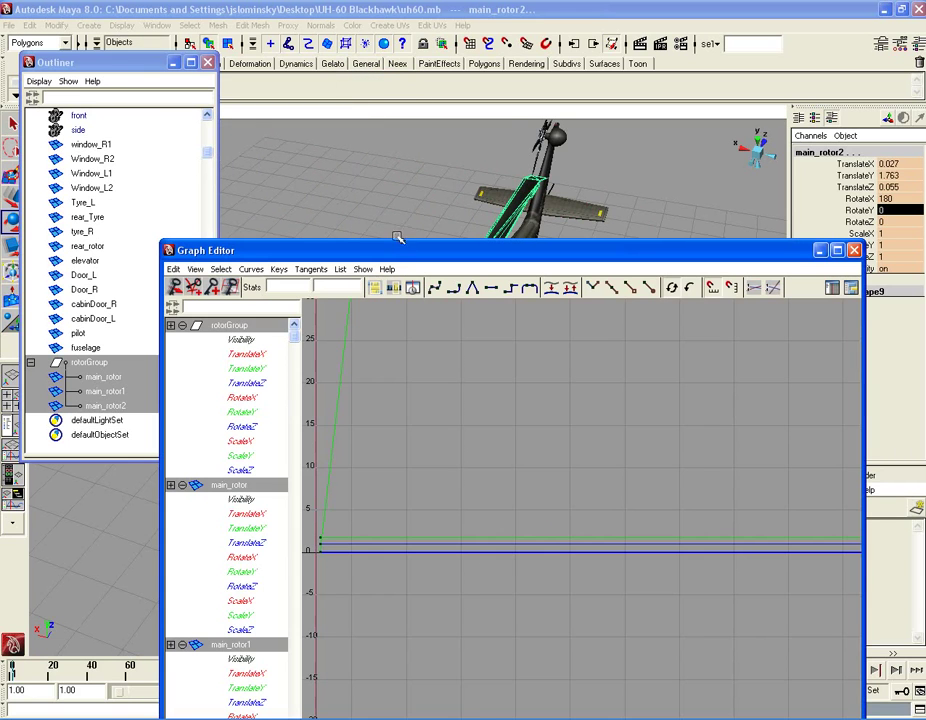
{"action": "scroll", "coordinate": [434, 420], "scroll_direction": "down", "scroll_amount": 3}
{"action": "middle_click_drag", "start_coordinate": [521, 416], "coordinate": [434, 473], "text": "alt"}
{"action": "scroll", "coordinate": [523, 477], "scroll_direction": "down", "scroll_amount": 3}
{"action": "middle_click_drag", "start_coordinate": [527, 473], "coordinate": [482, 478], "text": "alt"}
{"action": "left_click", "coordinate": [229, 327]}
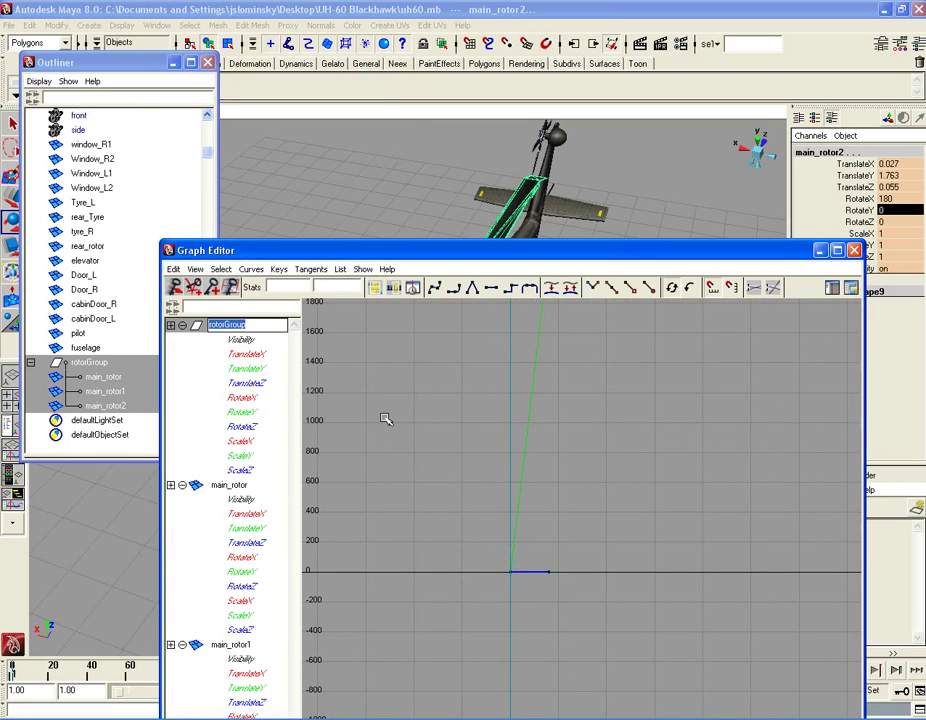
{"action": "middle_click_drag", "start_coordinate": [485, 465], "coordinate": [445, 528], "text": "alt"}
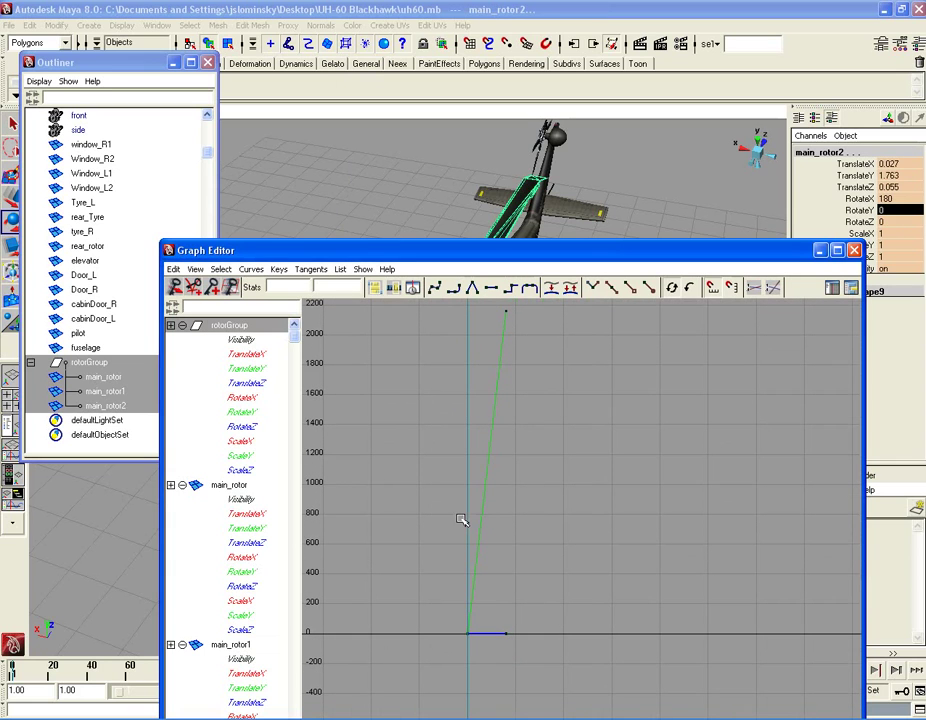
{"action": "left_click", "coordinate": [506, 309]}
Step: Key the selected rotors at frame 43 and select the new key on the RotateY curve
{"action": "left_click_drag", "start_coordinate": [16, 674], "coordinate": [94, 679]}
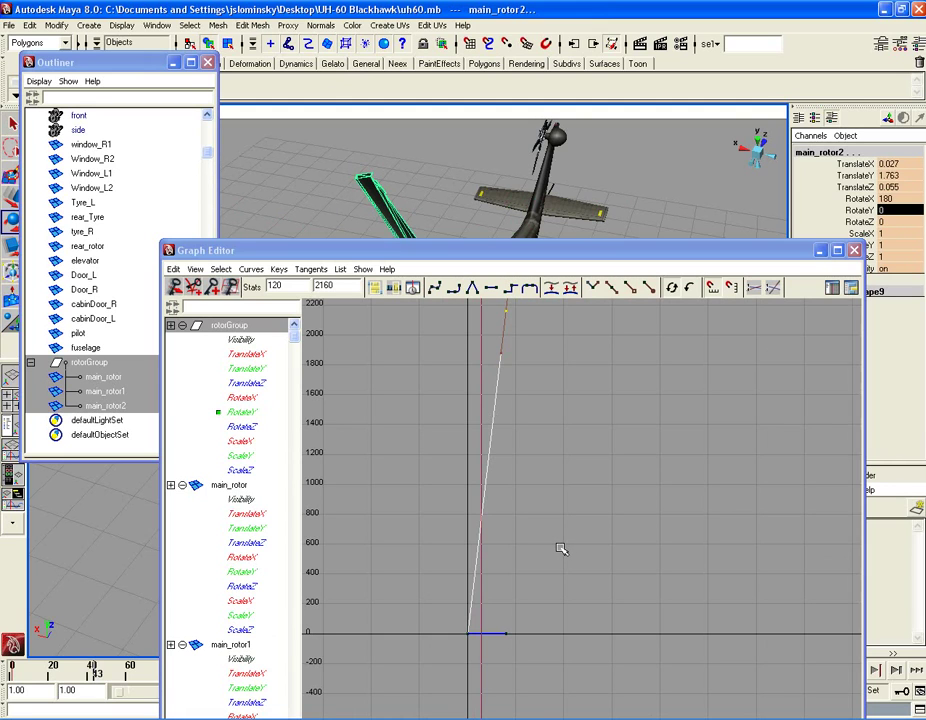
{"action": "key", "text": "s"}
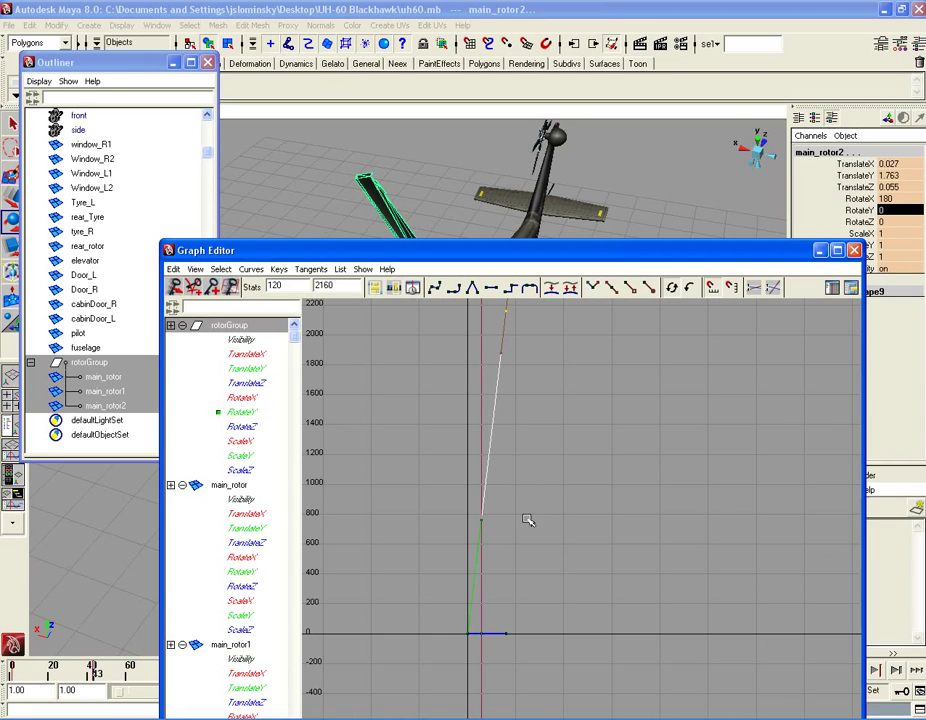
{"action": "left_click", "coordinate": [482, 519]}
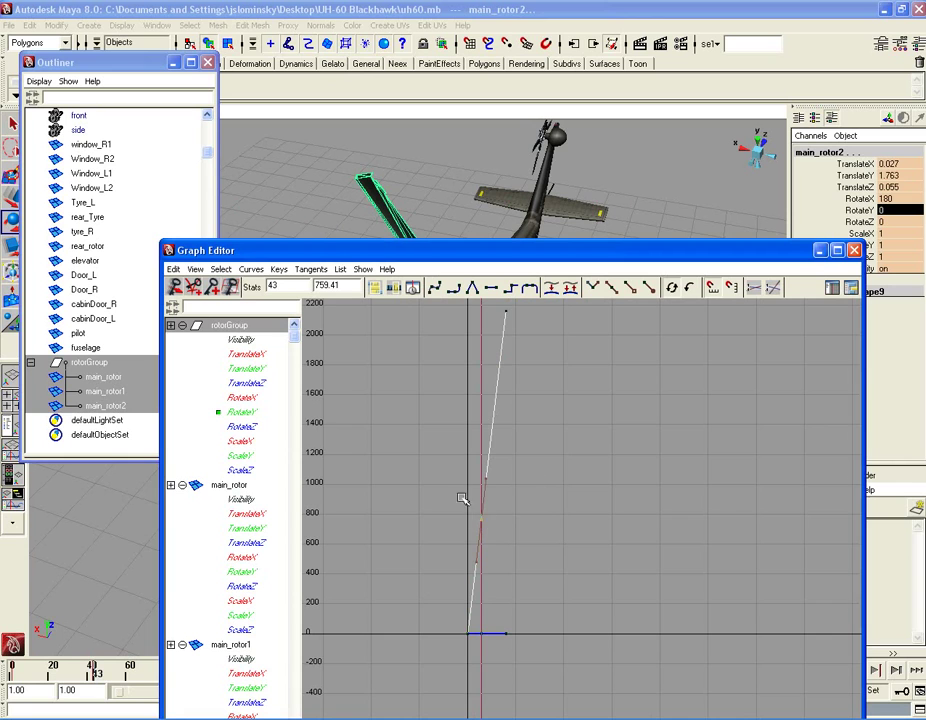
Step: Move the Graph Editor higher and shift the frame 43 RotateY key to frame 37 at about 222 degrees
{"action": "scroll", "coordinate": [519, 560], "scroll_direction": "up", "scroll_amount": 2}
{"action": "scroll", "coordinate": [521, 558], "scroll_direction": "down", "scroll_amount": 2}
{"action": "middle_click_drag", "start_coordinate": [523, 550], "coordinate": [538, 538], "text": "alt"}
{"action": "right_click_drag", "start_coordinate": [538, 539], "coordinate": [575, 579], "text": "alt"}
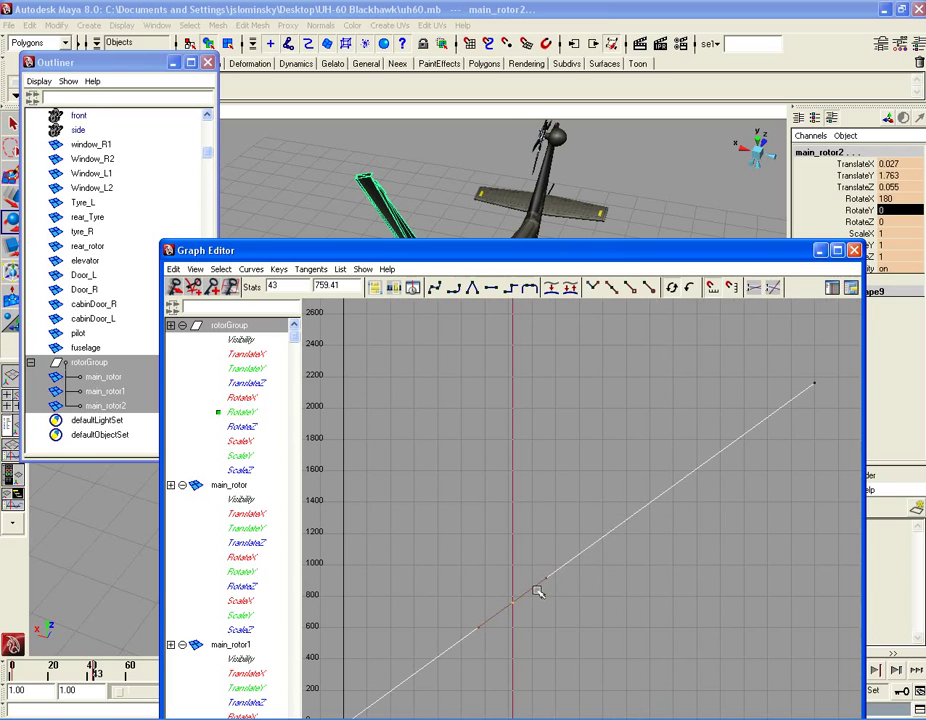
{"action": "left_click_drag", "start_coordinate": [583, 259], "coordinate": [576, 99]}
{"action": "middle_click_drag", "start_coordinate": [508, 443], "coordinate": [485, 527]}
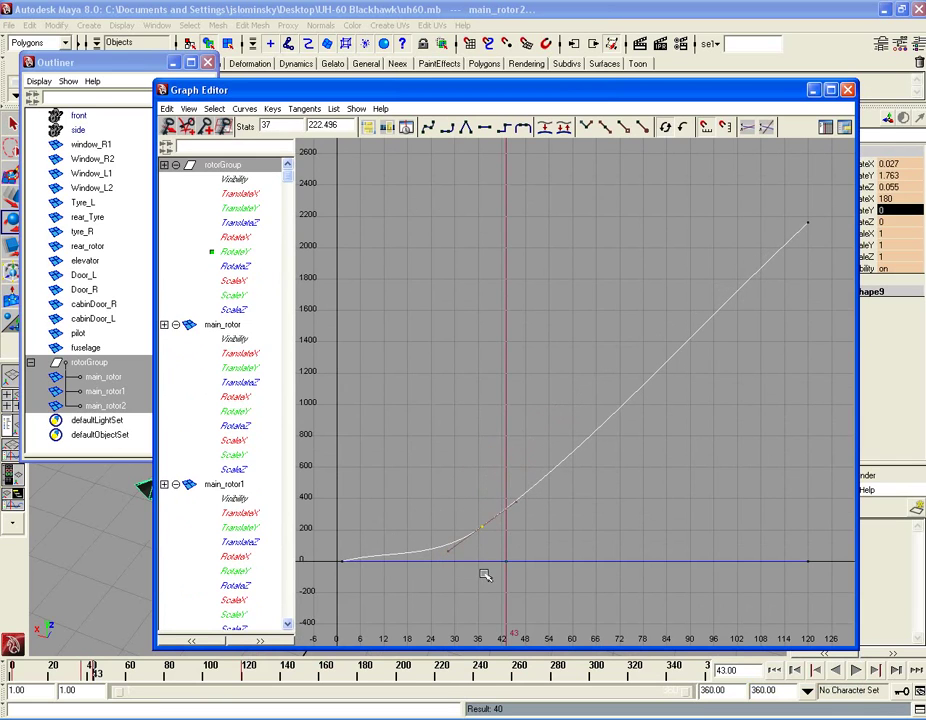
Step: Apply flat tangents to the animation keys at frame 1 so the rotor spin eases in
{"action": "left_click_drag", "start_coordinate": [333, 550], "coordinate": [360, 574]}
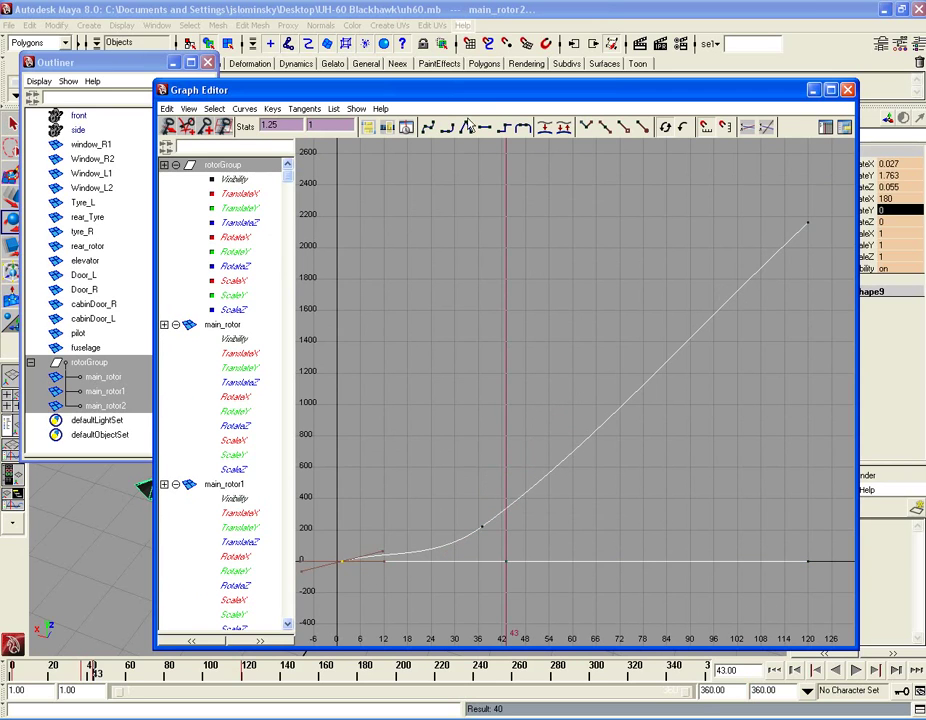
{"action": "left_click", "coordinate": [483, 130]}
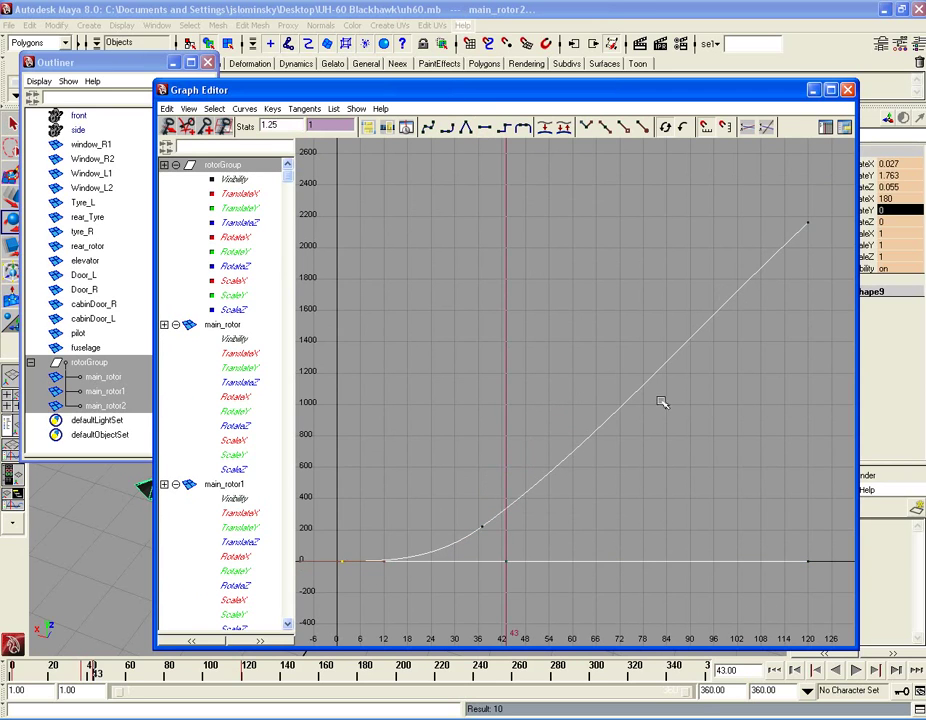
{"action": "right_click_drag", "start_coordinate": [723, 337], "coordinate": [627, 424], "text": "alt"}
{"action": "key", "text": "a"}
Step: Minimize the Graph Editor, play back the rotor spin, stop it, and return to frame 1
{"action": "left_click", "coordinate": [813, 90]}
{"action": "left_click", "coordinate": [856, 671]}
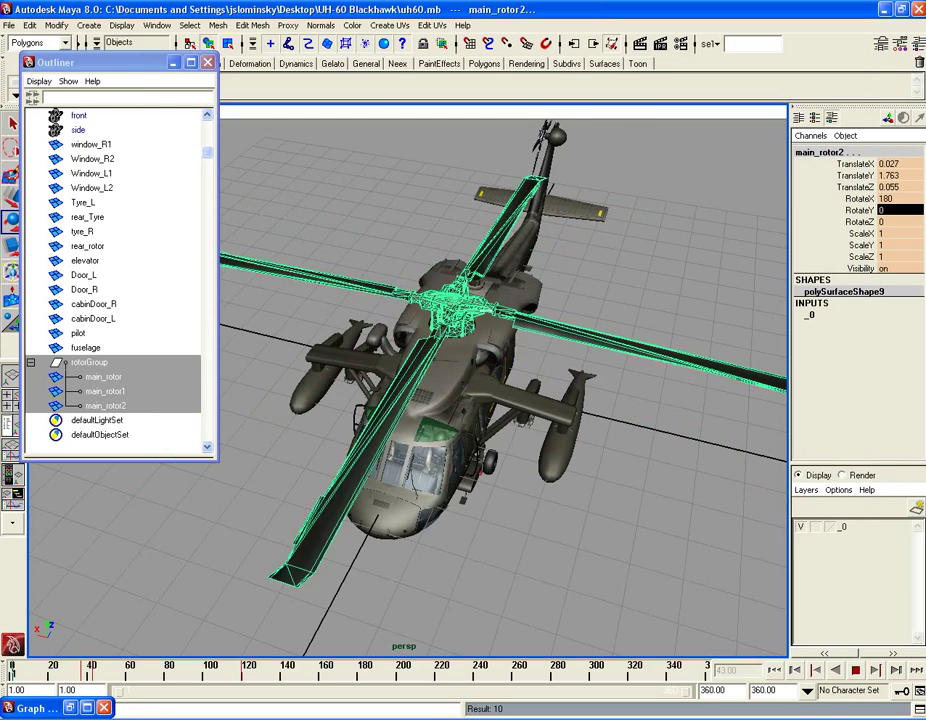
{"action": "left_click", "coordinate": [857, 671]}
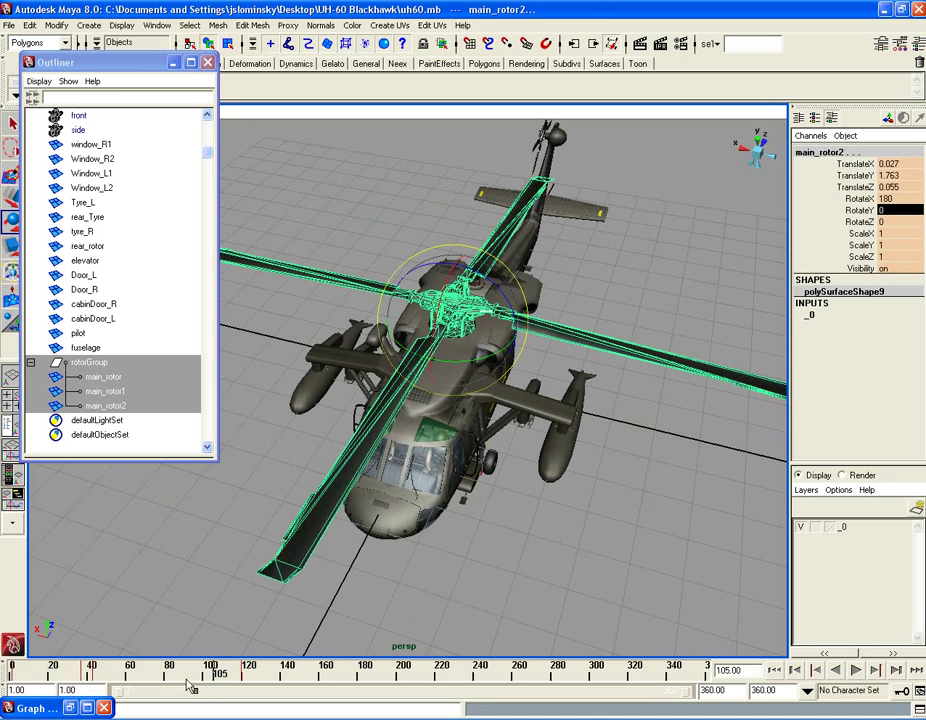
{"action": "left_click_drag", "start_coordinate": [198, 678], "coordinate": [12, 673]}
Step: Restore the Graph Editor, key the rotors at frame 55, and raise the new RotateY key to about 700 degrees near frame 54
{"action": "left_click", "coordinate": [72, 708]}
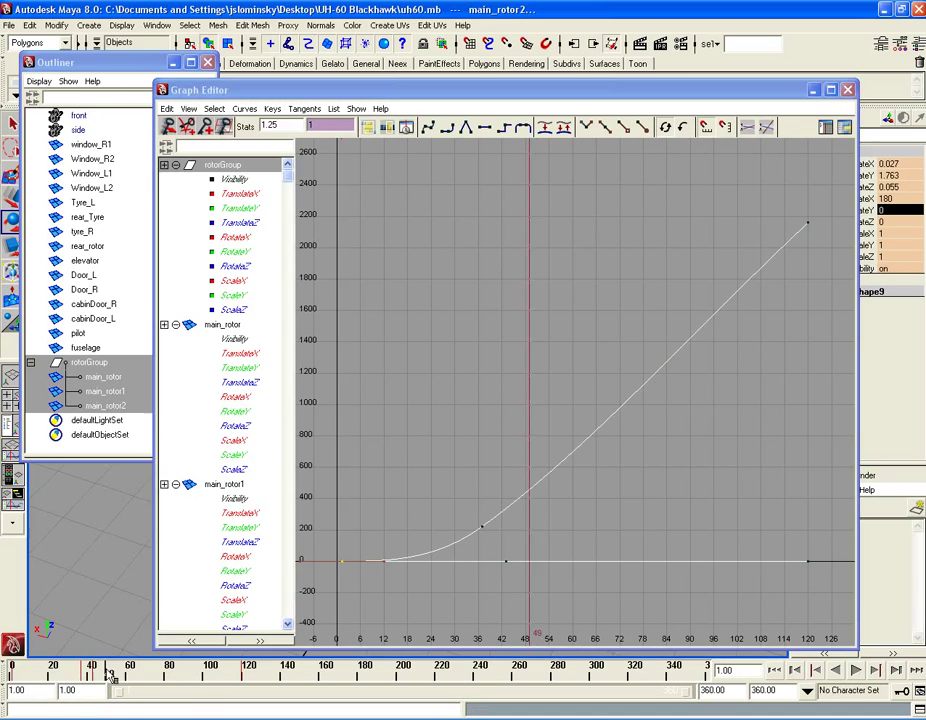
{"action": "left_click_drag", "start_coordinate": [116, 676], "coordinate": [126, 665]}
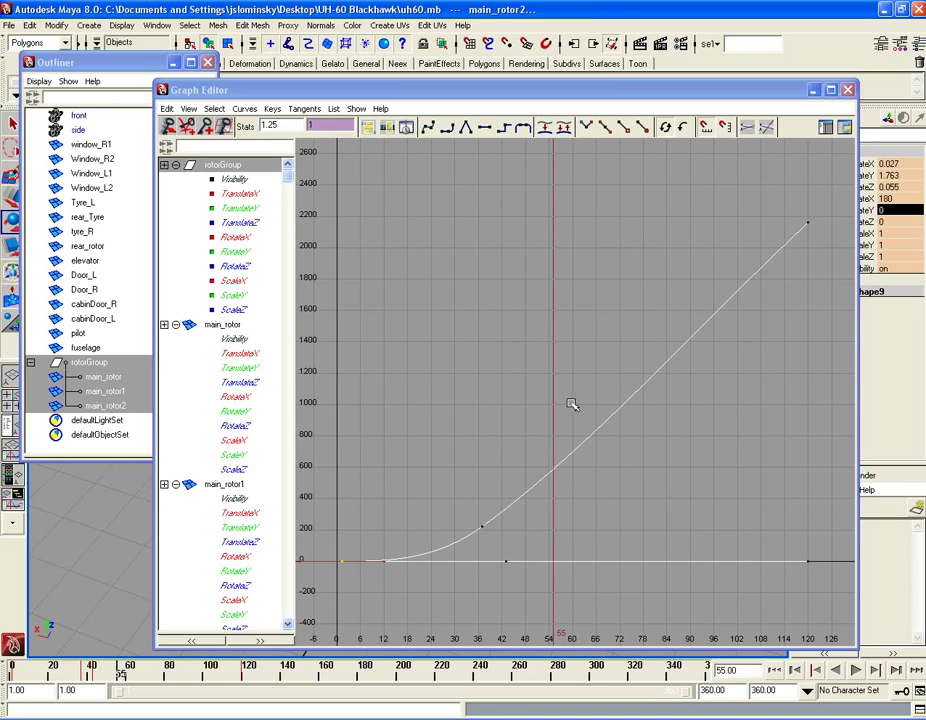
{"action": "key", "text": "s"}
{"action": "left_click", "coordinate": [556, 470]}
{"action": "middle_click_drag", "start_coordinate": [558, 477], "coordinate": [550, 446]}
Step: Lower the last RotateY key to about 2090 degrees and set its frame to 120
{"action": "left_click", "coordinate": [809, 219]}
{"action": "middle_click_drag", "start_coordinate": [809, 219], "coordinate": [811, 263]}
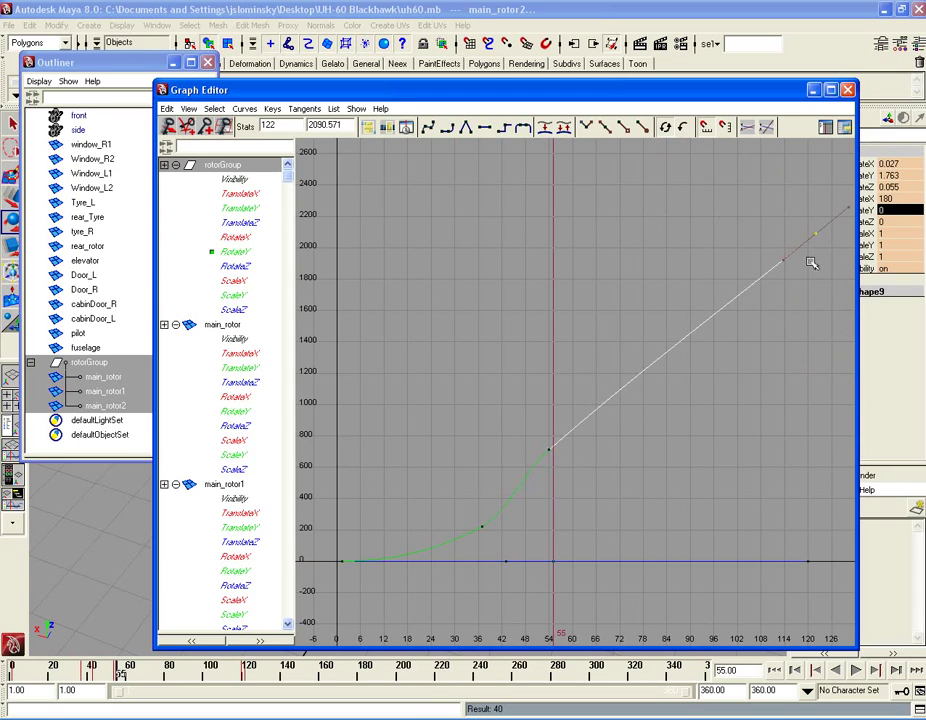
{"action": "double_click", "coordinate": [266, 125]}
{"action": "key", "text": "Return"}
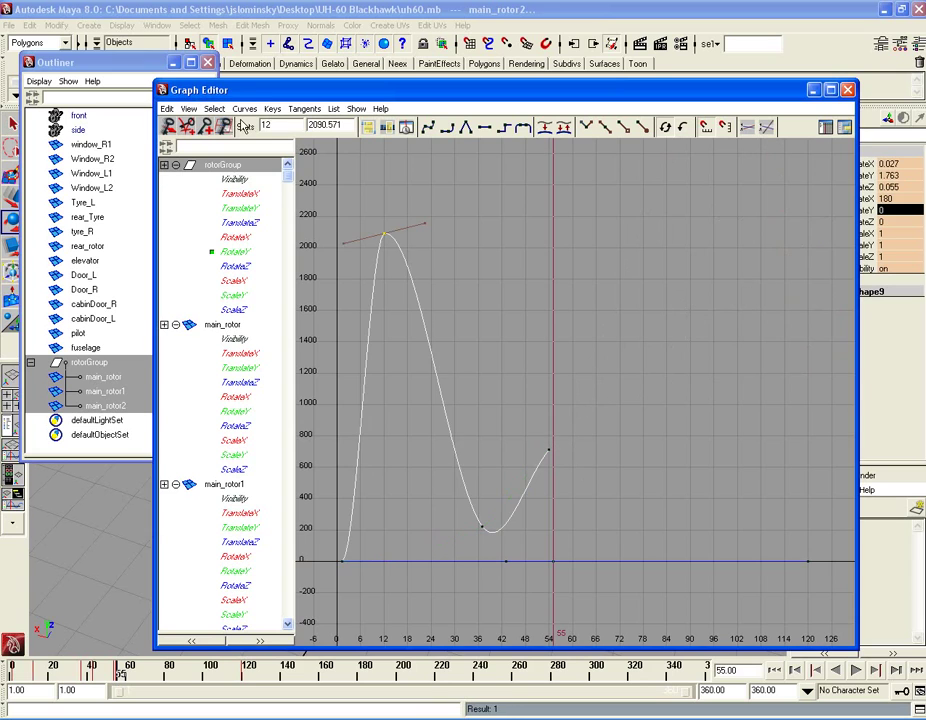
{"action": "key", "text": "ctrl+z"}
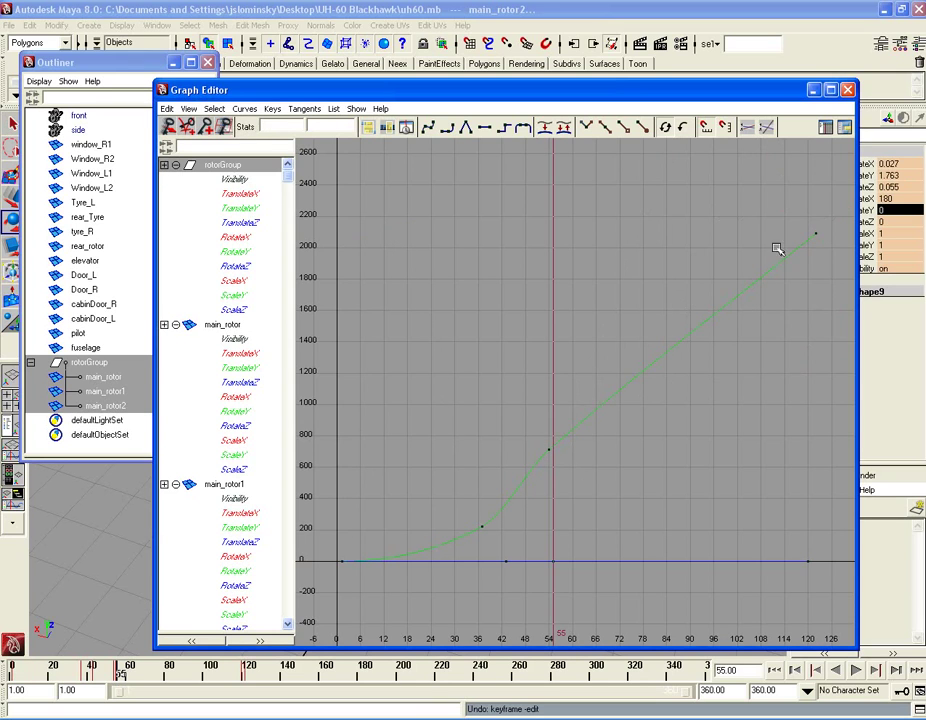
{"action": "left_click_drag", "start_coordinate": [292, 126], "coordinate": [238, 131]}
{"action": "type", "text": "120"}
{"action": "key", "text": "Return"}
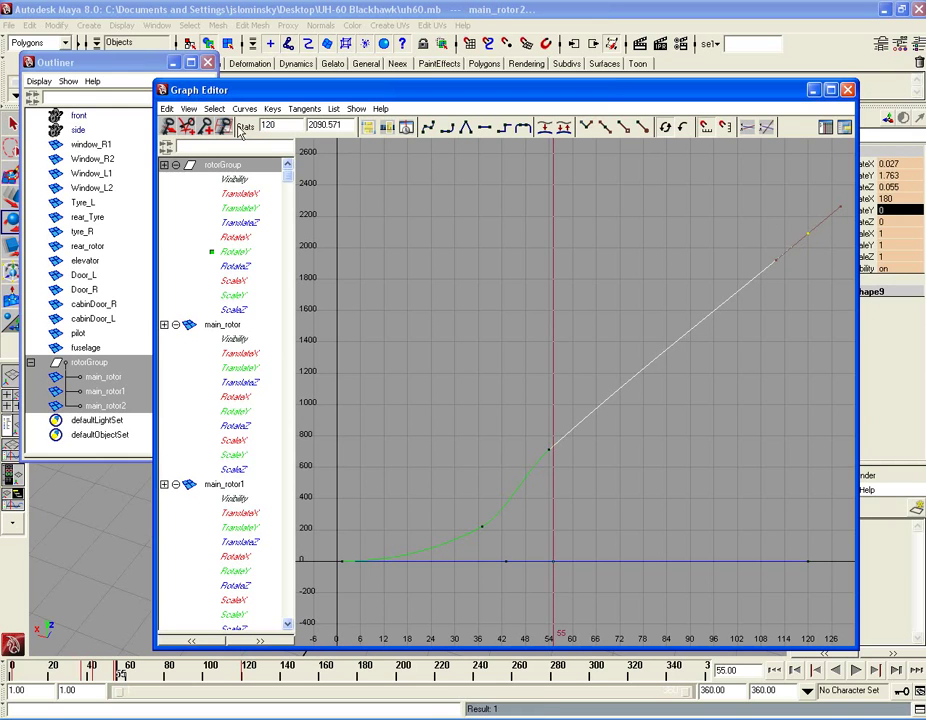
Step: Raise the last RotateY key to about 2558 degrees at frame 118
{"action": "middle_click_drag", "start_coordinate": [808, 231], "coordinate": [802, 182]}
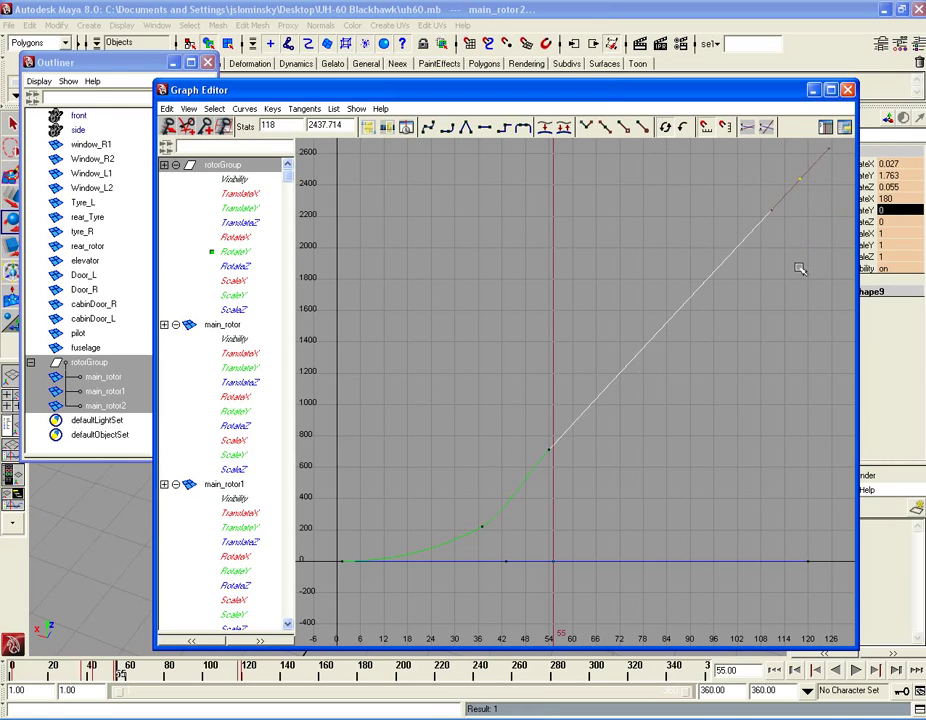
{"action": "middle_click_drag", "start_coordinate": [798, 269], "coordinate": [790, 338], "text": "alt"}
{"action": "middle_click_drag", "start_coordinate": [785, 252], "coordinate": [789, 229]}
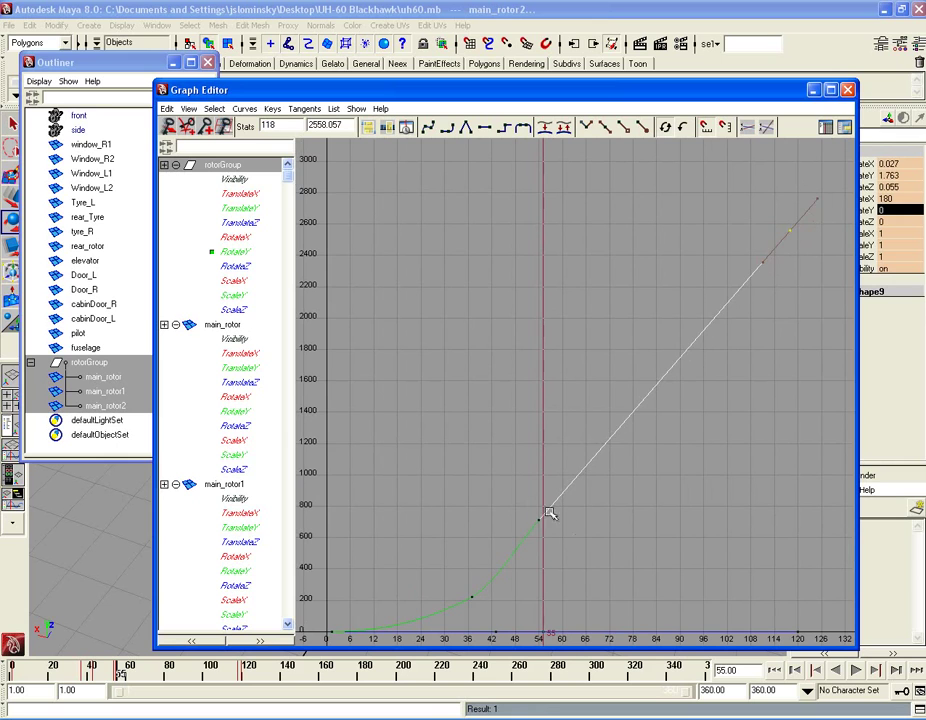
Step: Shift the two middle RotateY keys to about 181 degrees at frame 59 and about 734 degrees at frame 83
{"action": "left_click_drag", "start_coordinate": [531, 502], "coordinate": [569, 545]}
{"action": "middle_click_drag", "start_coordinate": [545, 525], "coordinate": [565, 528]}
{"action": "left_click_drag", "start_coordinate": [497, 562], "coordinate": [580, 618]}
{"action": "middle_click_drag", "start_coordinate": [493, 590], "coordinate": [560, 604]}
{"action": "left_click_drag", "start_coordinate": [637, 492], "coordinate": [682, 545]}
{"action": "mouse_move", "coordinate": [668, 525]}
{"action": "middle_mouse_down"}
{"action": "mouse_move", "coordinate": [663, 531]}
{"action": "mouse_move", "coordinate": [659, 509]}
{"action": "middle_mouse_up"}
Step: Minimize the Outliner, move the Graph Editor aside, and reorient the viewport so the helicopter is visible beside it
{"action": "left_click", "coordinate": [173, 62]}
{"action": "left_click_drag", "start_coordinate": [356, 97], "coordinate": [518, 109]}
{"action": "middle_click_drag", "start_coordinate": [198, 358], "coordinate": [41, 330], "text": "alt"}
{"action": "left_click_drag", "start_coordinate": [215, 420], "coordinate": [310, 355], "text": "alt"}
Step: Move the RotateY key at frame 83 to frame 100 at about 1232 degrees for a steeper acceleration
{"action": "middle_click_drag", "start_coordinate": [840, 537], "coordinate": [731, 539]}
{"action": "key", "text": "a"}
{"action": "scroll", "coordinate": [738, 535], "scroll_direction": "up", "scroll_amount": 3}
{"action": "scroll", "coordinate": [738, 532], "scroll_direction": "down", "scroll_amount": 3}
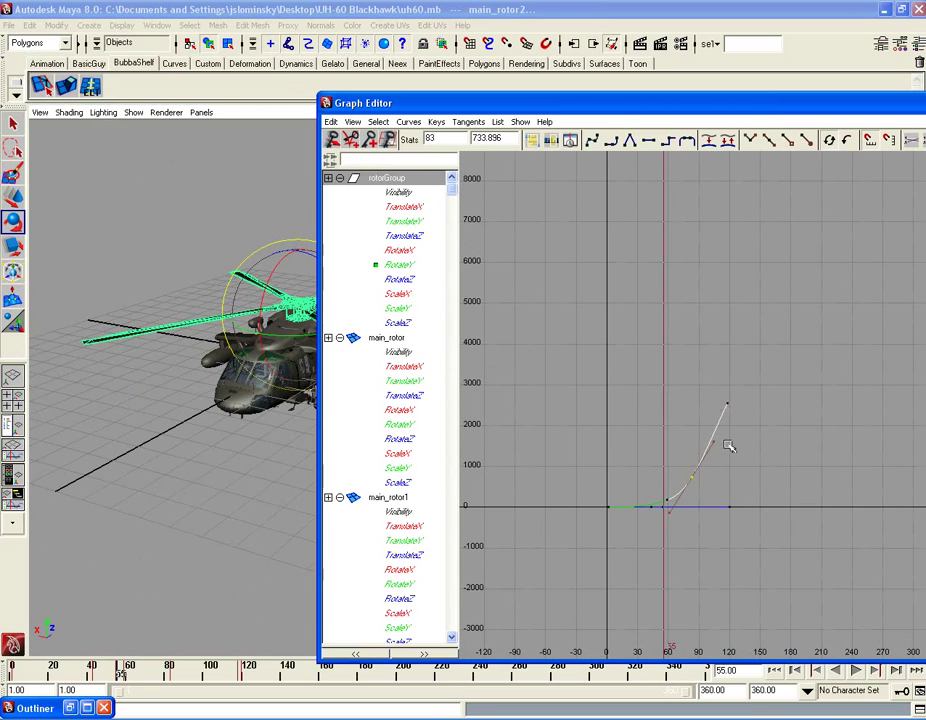
{"action": "scroll", "coordinate": [723, 472], "scroll_direction": "up", "scroll_amount": 3}
{"action": "scroll", "coordinate": [719, 474], "scroll_direction": "down", "scroll_amount": 3}
{"action": "middle_click_drag", "start_coordinate": [695, 478], "coordinate": [758, 333]}
{"action": "scroll", "coordinate": [746, 417], "scroll_direction": "up", "scroll_amount": 3}
{"action": "left_click", "coordinate": [656, 497]}
{"action": "middle_click_drag", "start_coordinate": [661, 485], "coordinate": [773, 358]}
{"action": "scroll", "coordinate": [661, 481], "scroll_direction": "down", "scroll_amount": 3}
{"action": "scroll", "coordinate": [643, 473], "scroll_direction": "up", "scroll_amount": 3}
{"action": "left_click", "coordinate": [536, 525]}
{"action": "left_click", "coordinate": [556, 521]}
{"action": "middle_click_drag", "start_coordinate": [555, 522], "coordinate": [608, 601]}
{"action": "left_click", "coordinate": [583, 502]}
Step: Try flat tangents on the last RotateY key and undo the change
{"action": "left_click", "coordinate": [771, 260]}
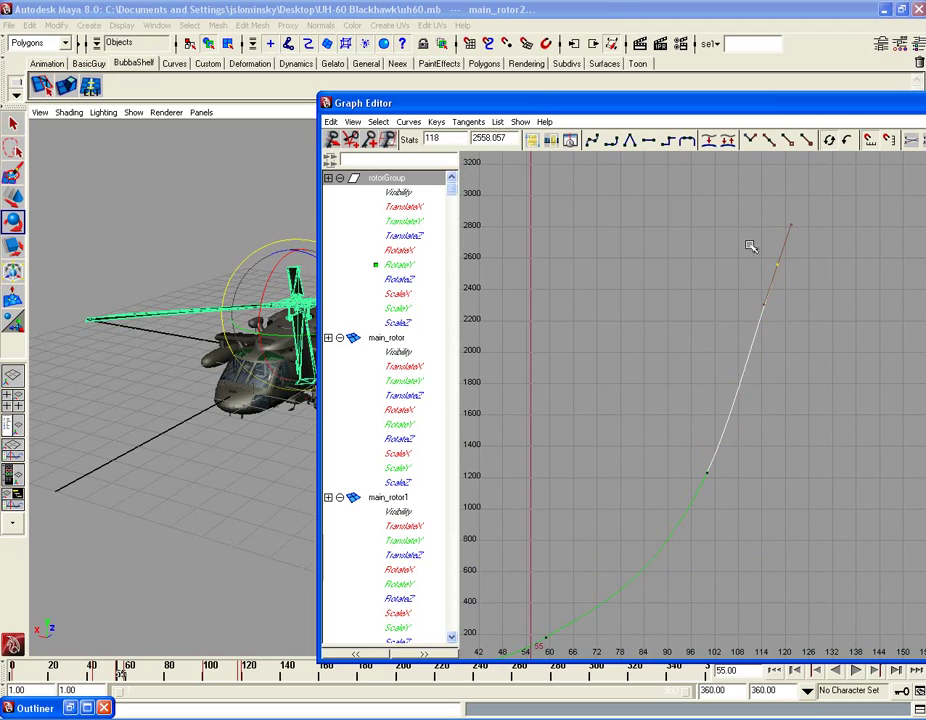
{"action": "left_click", "coordinate": [650, 141]}
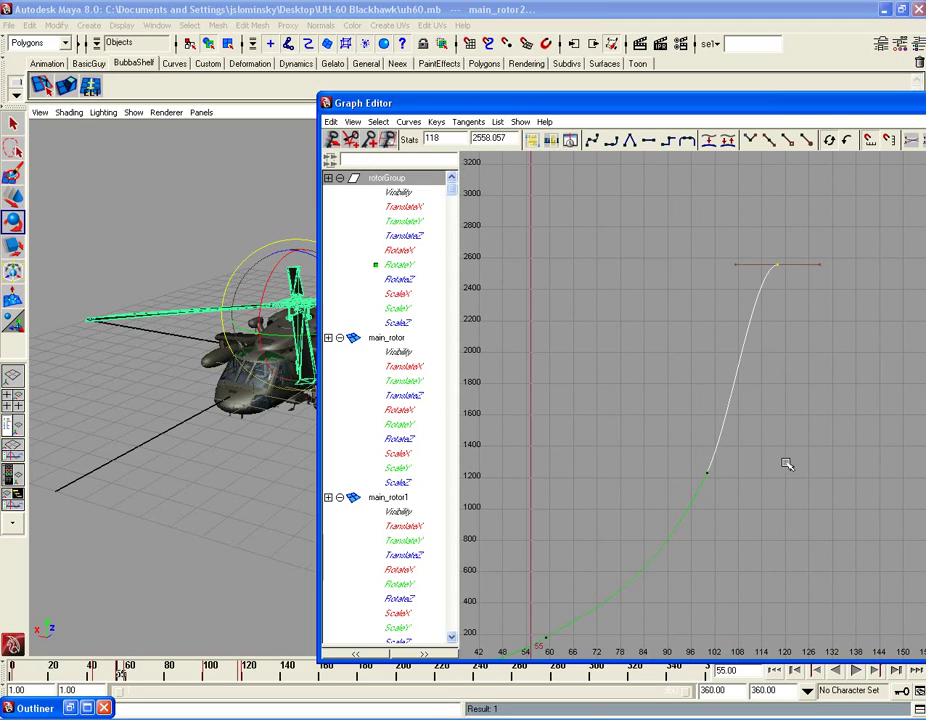
{"action": "key", "text": "ctrl+z"}
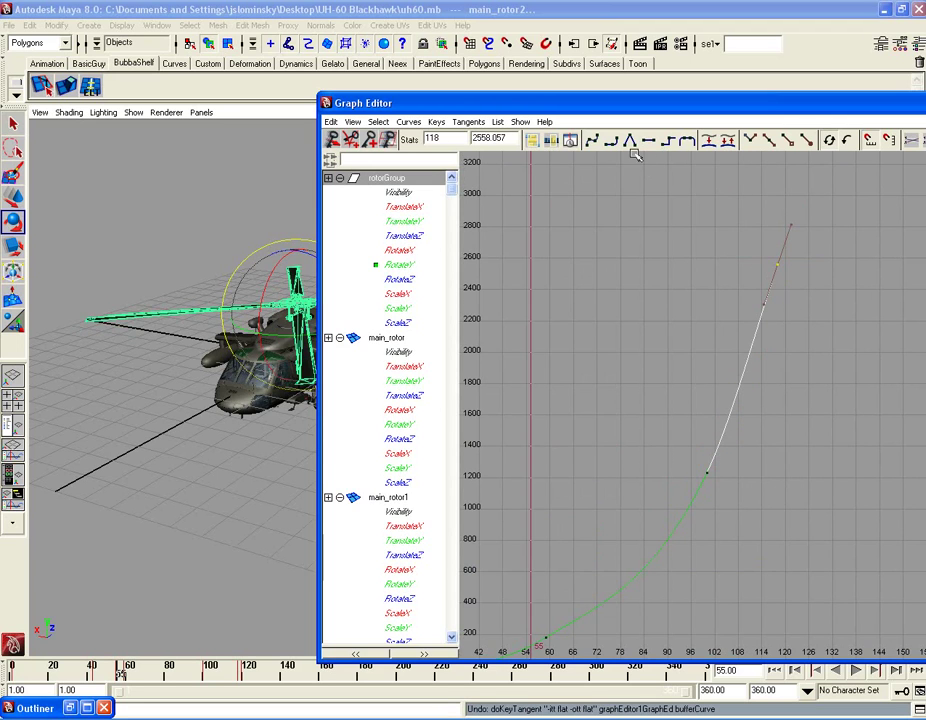
Step: Try flat and linear tangents on the RotateY key at frame 100, undo both, and apply clamped tangents instead
{"action": "left_click", "coordinate": [707, 473]}
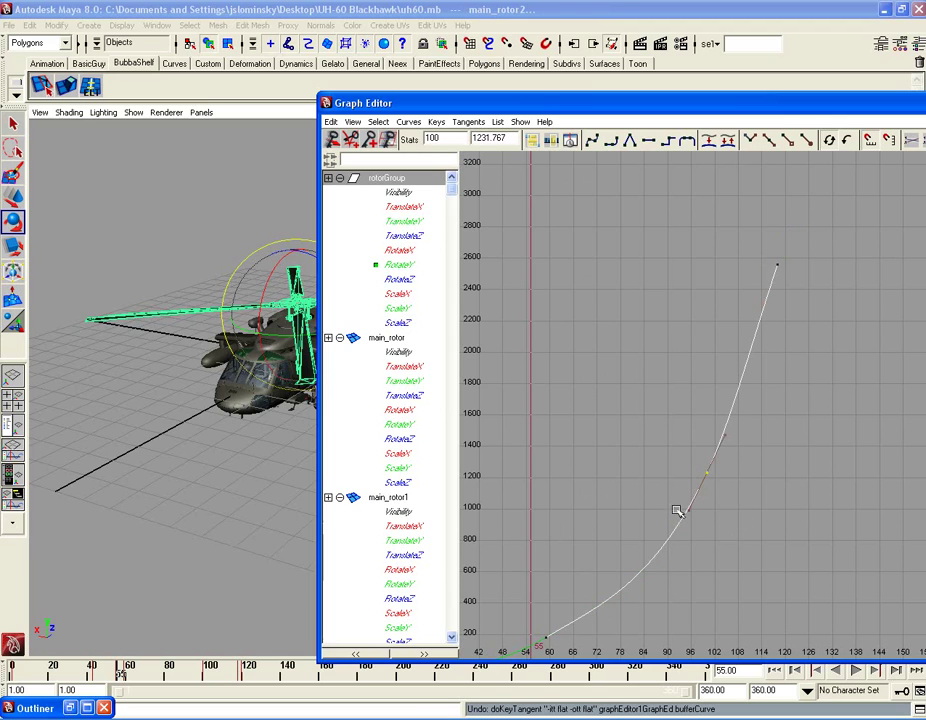
{"action": "left_click", "coordinate": [646, 143]}
{"action": "key", "text": "ctrl+z"}
{"action": "left_click", "coordinate": [629, 143]}
{"action": "key", "text": "ctrl+z"}
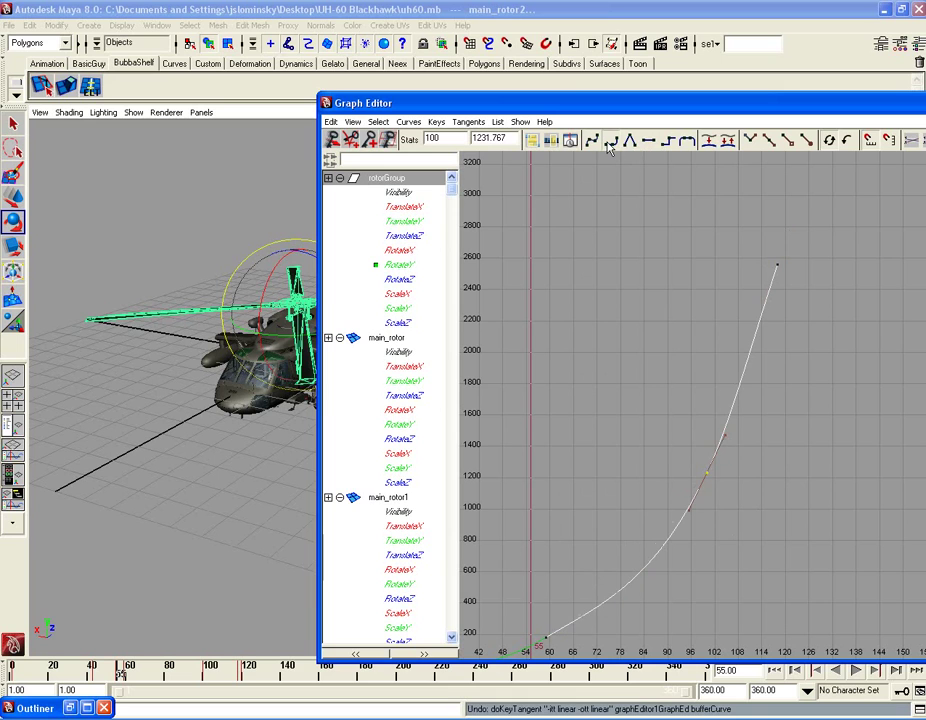
{"action": "left_click", "coordinate": [610, 143]}
Step: Shift the RotateY keys at frames 100 and 59 to about frames 105 and 74, and clear the selection
{"action": "middle_click_drag", "start_coordinate": [702, 385], "coordinate": [737, 255], "text": "alt"}
{"action": "left_click", "coordinate": [581, 512]}
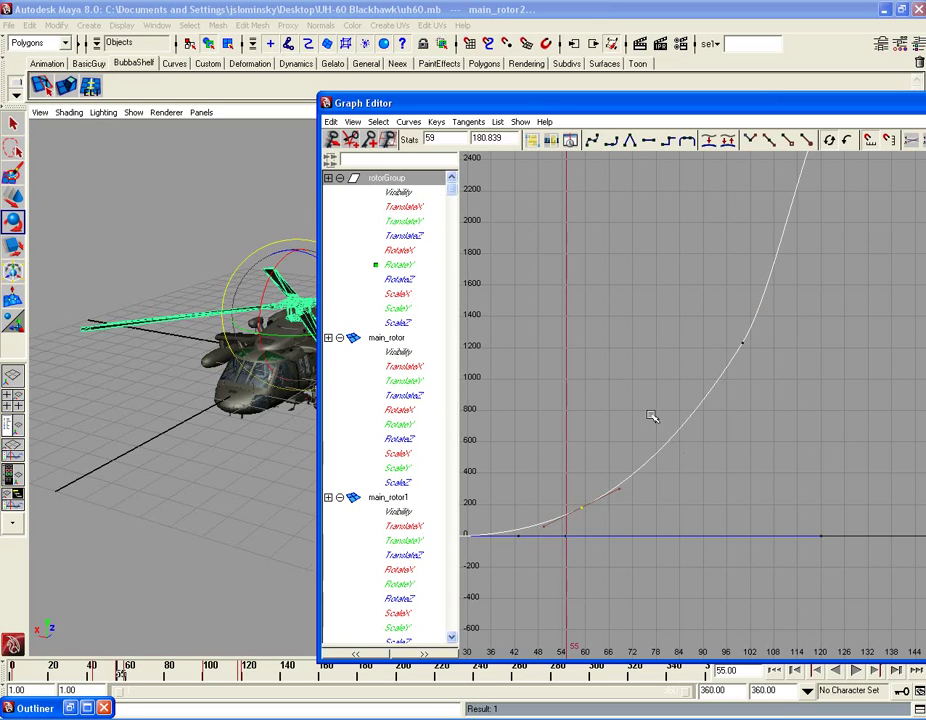
{"action": "left_click", "coordinate": [697, 451]}
{"action": "key", "text": "a"}
{"action": "key", "text": "["}
{"action": "middle_click_drag", "start_coordinate": [698, 437], "coordinate": [676, 562], "text": "alt"}
{"action": "left_click", "coordinate": [725, 473]}
{"action": "middle_click_drag", "start_coordinate": [727, 476], "coordinate": [738, 473]}
{"action": "left_click", "coordinate": [562, 632]}
{"action": "middle_click_drag", "start_coordinate": [562, 632], "coordinate": [614, 631]}
{"action": "scroll", "coordinate": [638, 586], "scroll_direction": "down", "scroll_amount": 5}
{"action": "left_click", "coordinate": [652, 571]}
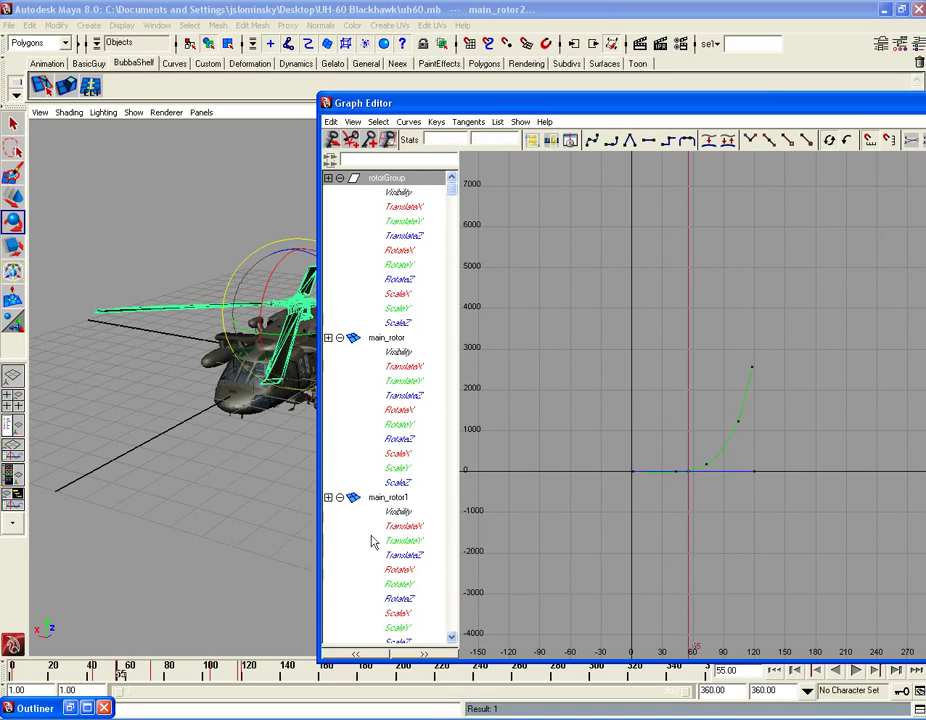
{"action": "left_click", "coordinate": [244, 539]}
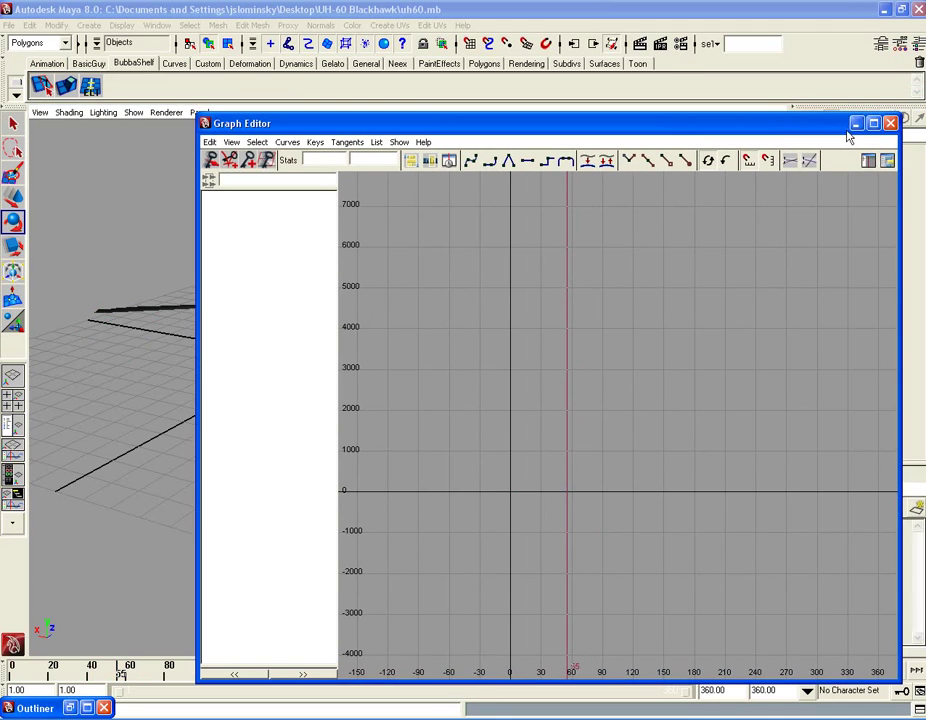
Step: Play the rotor animation from frame 1, stop it, and return to frame 1
{"action": "left_click", "coordinate": [855, 122]}
{"action": "key", "text": "alt+shift+v"}
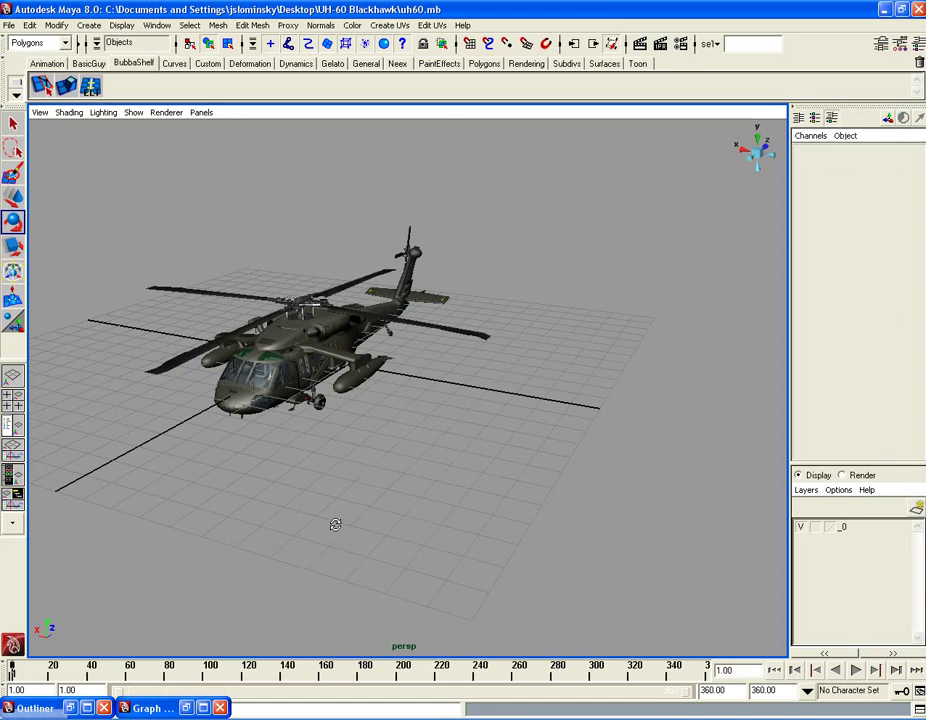
{"action": "left_click_drag", "start_coordinate": [335, 523], "coordinate": [450, 600], "text": "alt"}
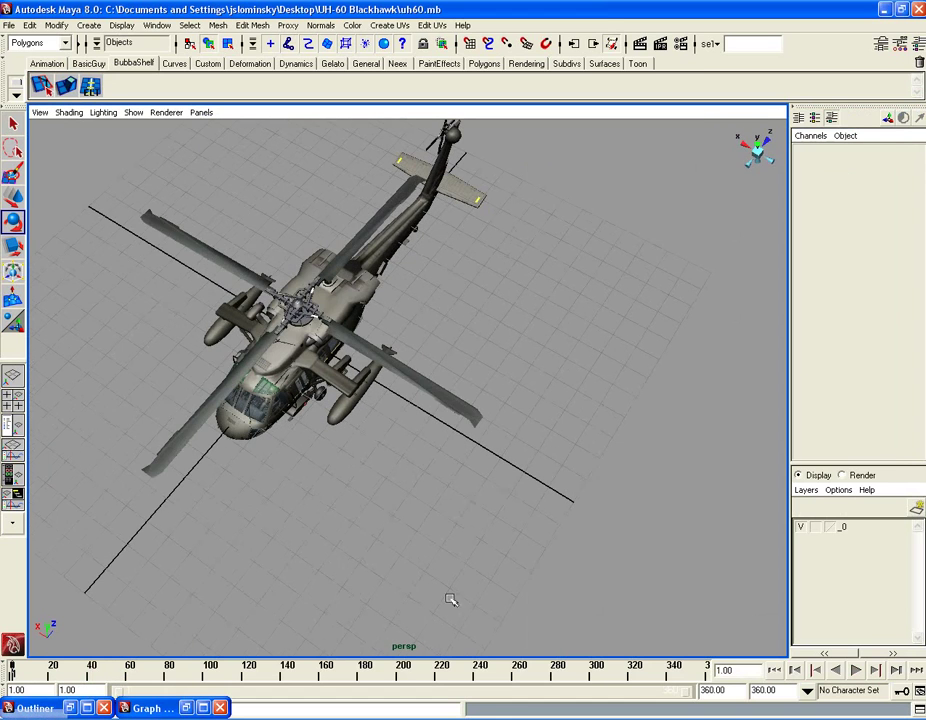
{"action": "left_click", "coordinate": [855, 670]}
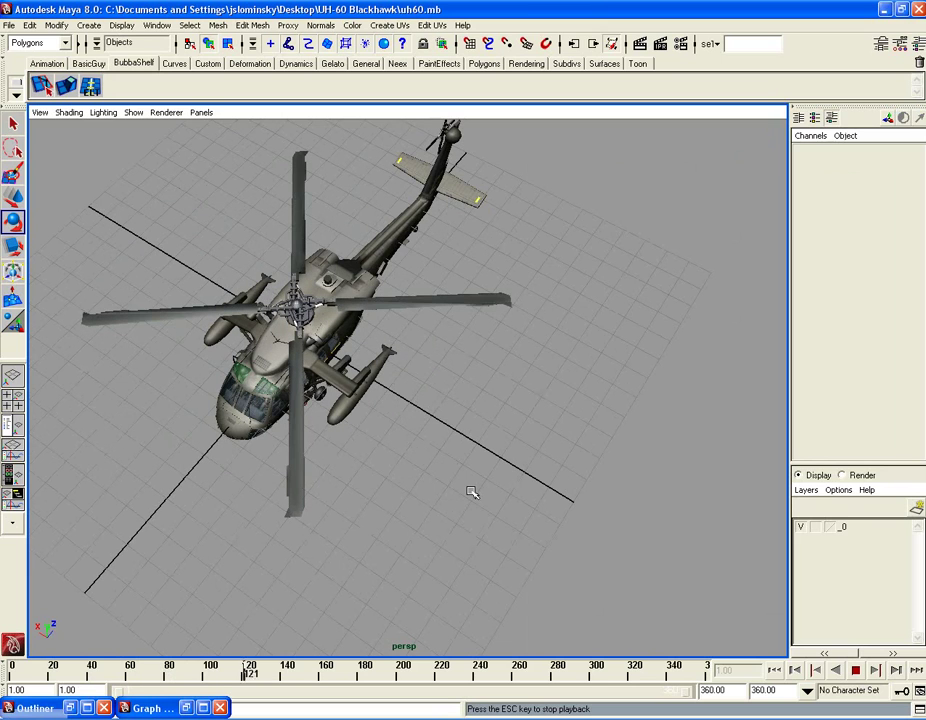
{"action": "key", "text": "Escape"}
{"action": "left_click_drag", "start_coordinate": [321, 670], "coordinate": [5, 683]}
Step: Select rotorGroup with its three main rotors and isolate rotorGroup's RotateY curve in the Graph Editor
{"action": "left_click", "coordinate": [187, 709]}
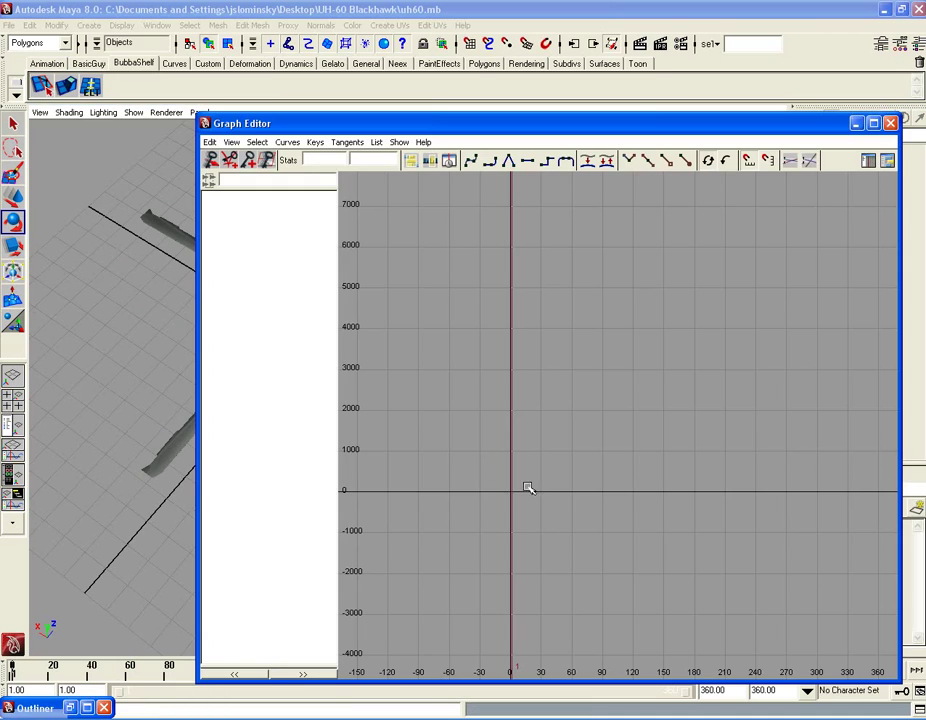
{"action": "left_click", "coordinate": [45, 708]}
{"action": "left_click", "coordinate": [88, 362]}
{"action": "left_click", "coordinate": [105, 405], "text": "shift"}
{"action": "scroll", "coordinate": [561, 540], "scroll_direction": "up", "scroll_amount": 4}
{"action": "middle_click_drag", "start_coordinate": [564, 540], "coordinate": [656, 364], "text": "alt"}
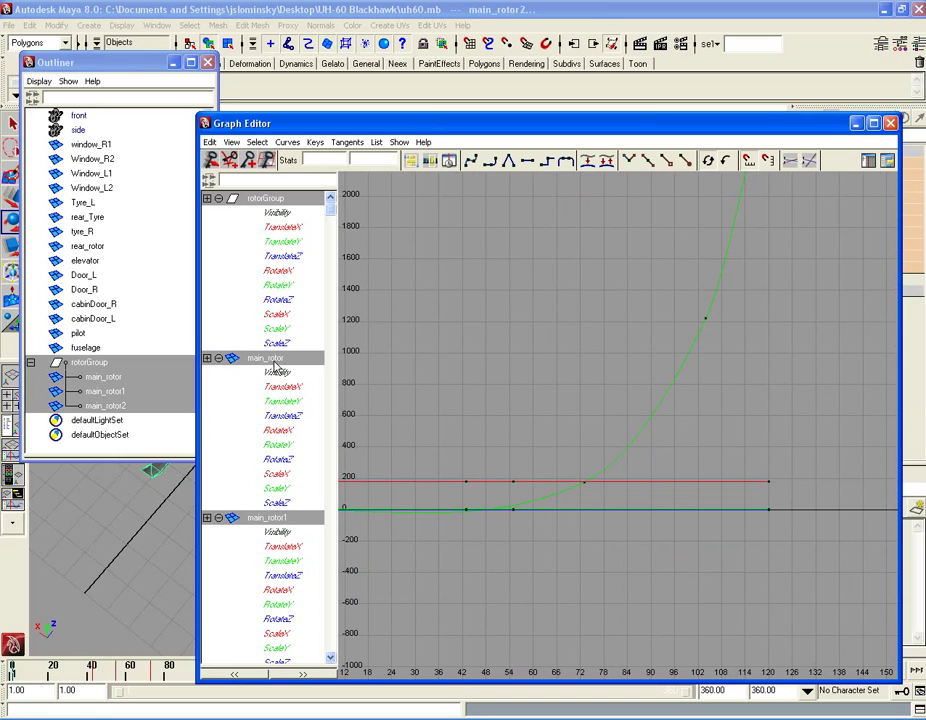
{"action": "left_click", "coordinate": [268, 200]}
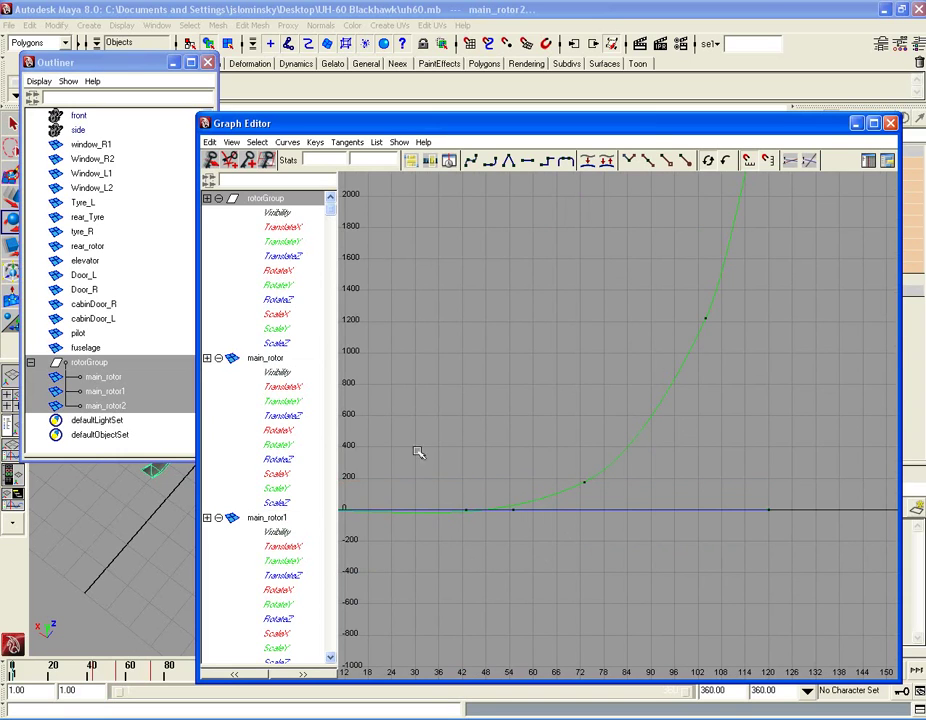
{"action": "left_click", "coordinate": [470, 511]}
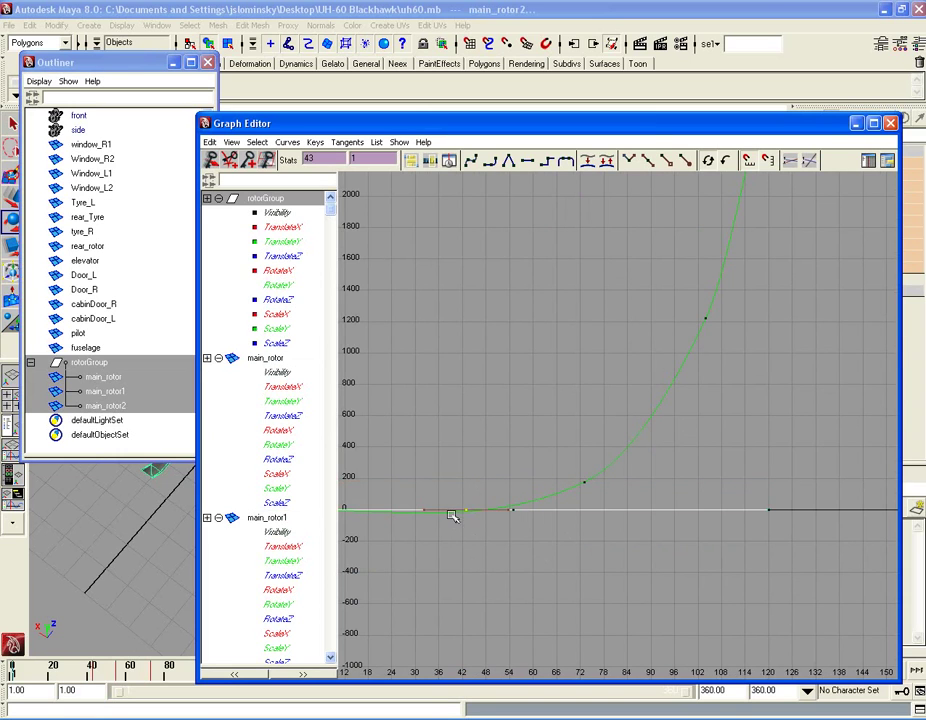
{"action": "left_click", "coordinate": [497, 537]}
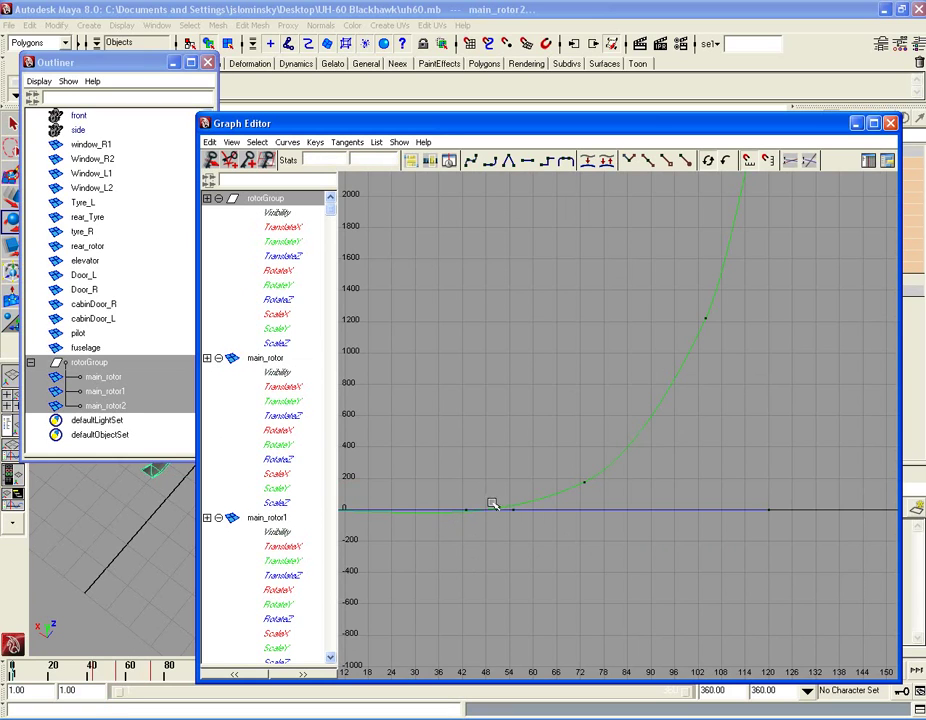
{"action": "left_click", "coordinate": [289, 288]}
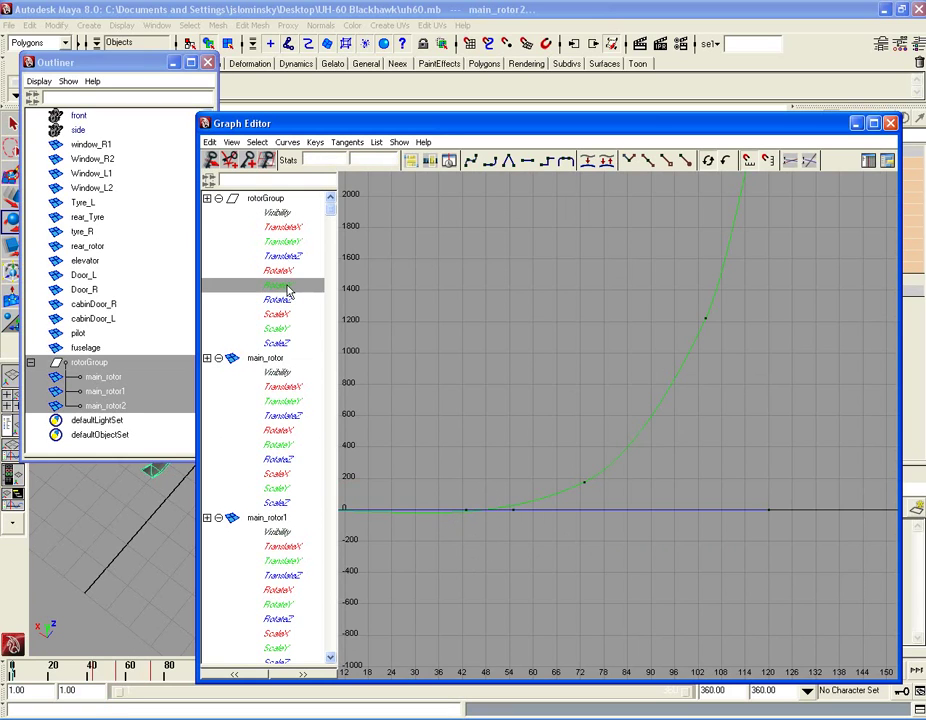
Step: Raise the RotateY key at frame 74 to about 273 degrees at frame 73
{"action": "middle_click_drag", "start_coordinate": [534, 510], "coordinate": [690, 510], "text": "alt"}
{"action": "left_click_drag", "start_coordinate": [444, 488], "coordinate": [499, 533]}
{"action": "middle_click_drag", "start_coordinate": [573, 529], "coordinate": [540, 538], "text": "alt"}
{"action": "left_click", "coordinate": [706, 492]}
{"action": "middle_click_drag", "start_coordinate": [706, 490], "coordinate": [706, 475]}
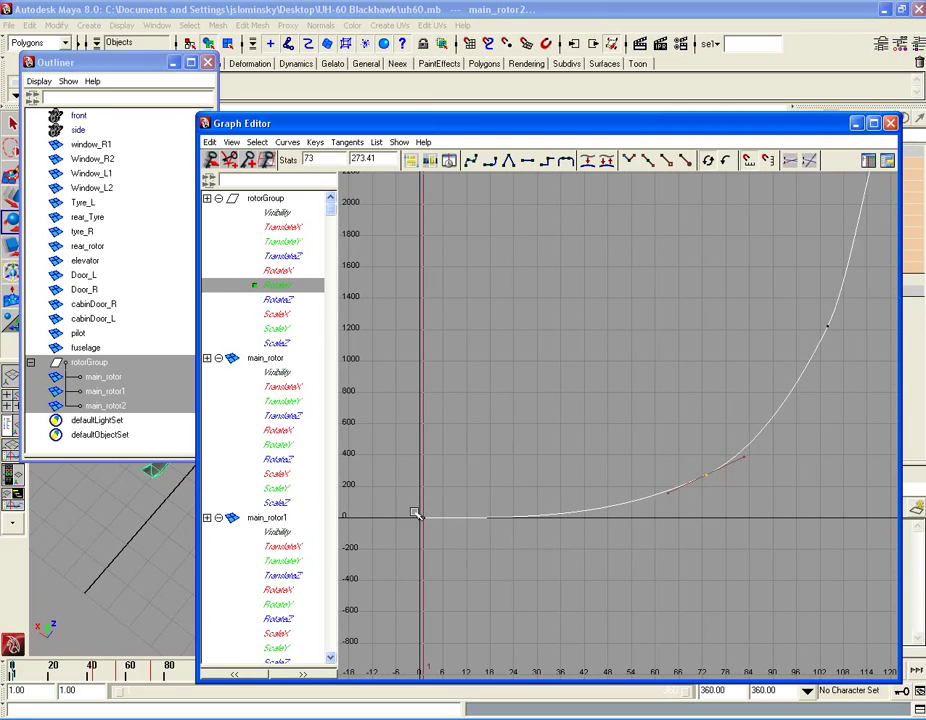
Step: Try moving the RotateY key at frame 73 to about frame 79 at about 330 degrees
{"action": "middle_click_drag", "start_coordinate": [492, 539], "coordinate": [501, 536], "text": "alt"}
{"action": "right_click_drag", "start_coordinate": [509, 536], "coordinate": [534, 536], "text": "alt"}
{"action": "middle_click_drag", "start_coordinate": [534, 536], "coordinate": [645, 422], "text": "alt"}
{"action": "left_click", "coordinate": [566, 543]}
{"action": "middle_click_drag", "start_coordinate": [564, 550], "coordinate": [591, 545], "text": "alt"}
{"action": "right_click_drag", "start_coordinate": [591, 545], "coordinate": [523, 521], "text": "alt"}
{"action": "middle_click_drag", "start_coordinate": [566, 496], "coordinate": [468, 601], "text": "alt"}
{"action": "left_click_drag", "start_coordinate": [585, 552], "coordinate": [586, 548]}
{"action": "mouse_move", "coordinate": [584, 537]}
{"action": "middle_mouse_down"}
{"action": "mouse_move", "coordinate": [606, 523]}
{"action": "mouse_move", "coordinate": [593, 529]}
{"action": "middle_mouse_up"}
Step: Lower the RotateY key at frame 104 to about 960 degrees near frame 102, and shift the key before it to about frame 73
{"action": "left_click", "coordinate": [657, 438]}
{"action": "middle_click_drag", "start_coordinate": [659, 442], "coordinate": [651, 467]}
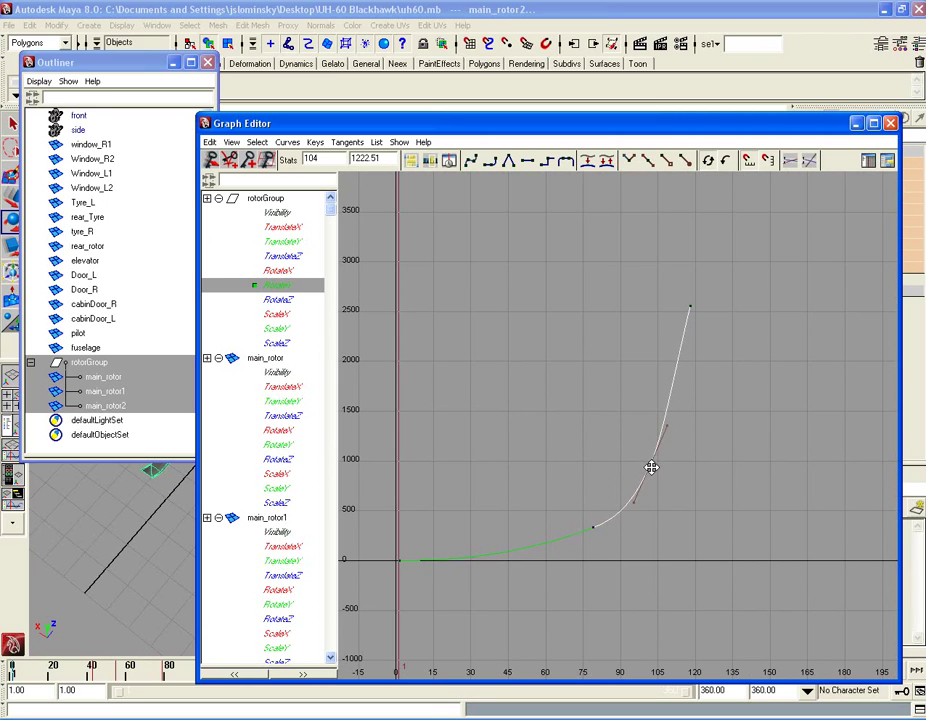
{"action": "left_click", "coordinate": [592, 530]}
{"action": "middle_click_drag", "start_coordinate": [578, 533], "coordinate": [581, 540]}
Step: Lower the last RotateY key to about 2420 degrees, set its frame to 120, and deselect it
{"action": "left_click_drag", "start_coordinate": [672, 288], "coordinate": [706, 325]}
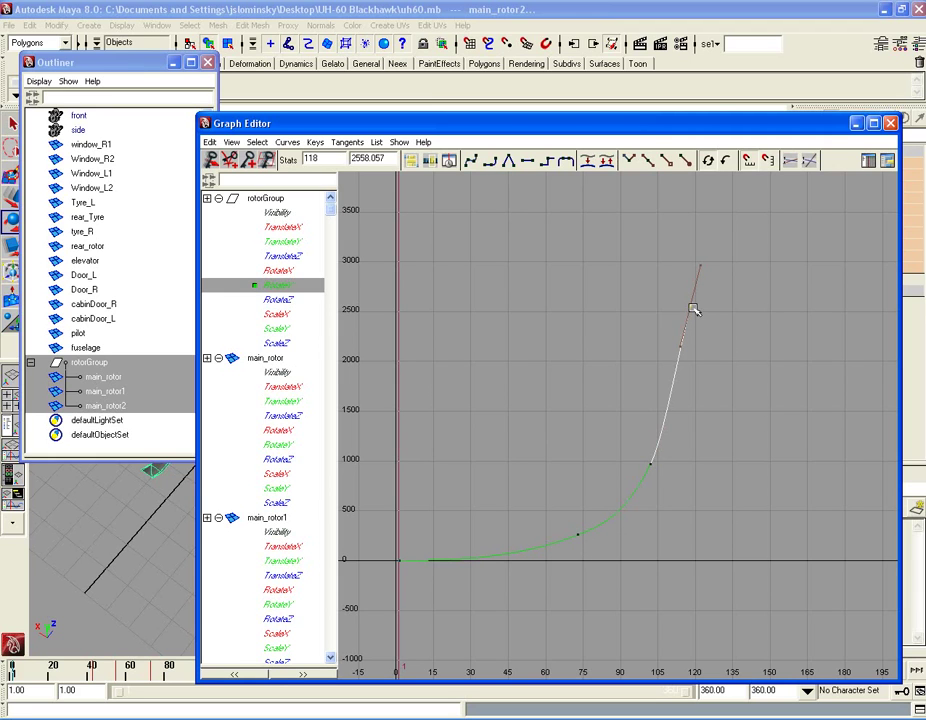
{"action": "middle_click_drag", "start_coordinate": [692, 306], "coordinate": [692, 320]}
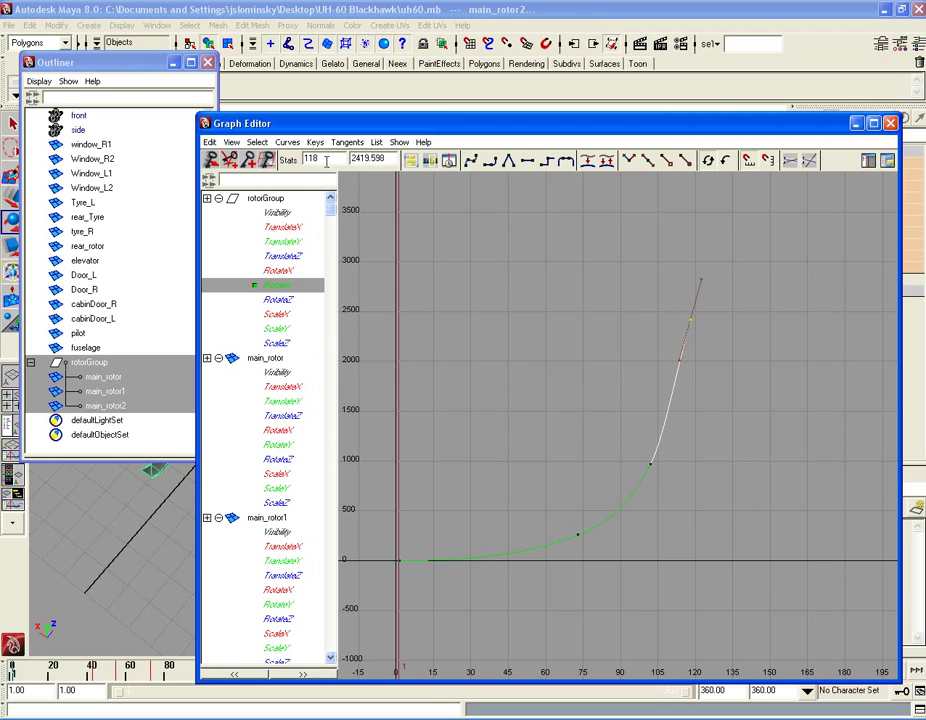
{"action": "left_click_drag", "start_coordinate": [330, 158], "coordinate": [271, 168]}
{"action": "type", "text": "120"}
{"action": "key", "text": "Return"}
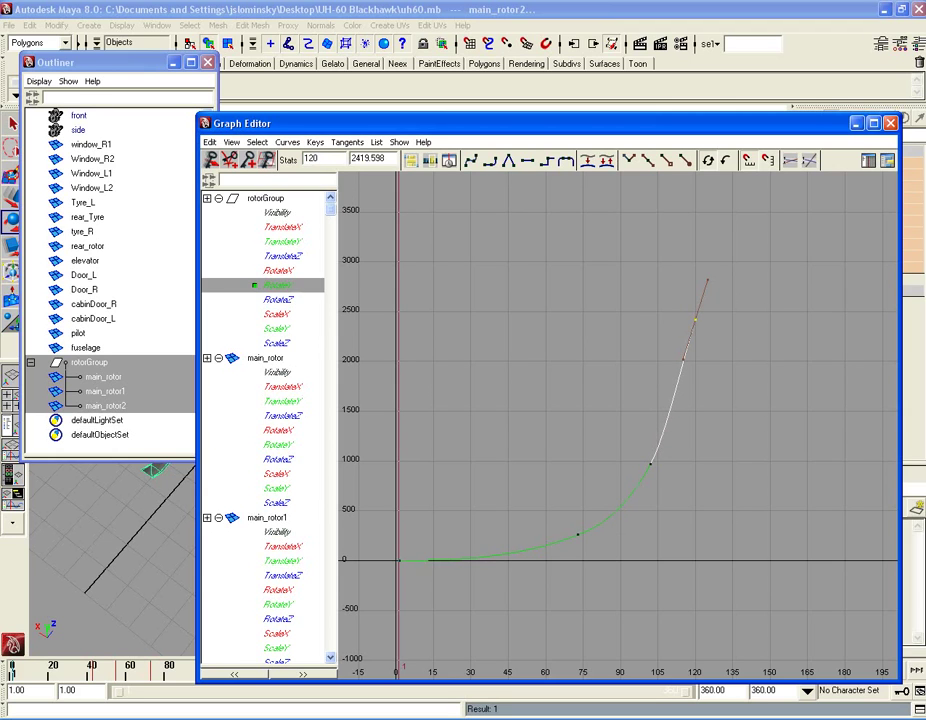
{"action": "left_click", "coordinate": [469, 347]}
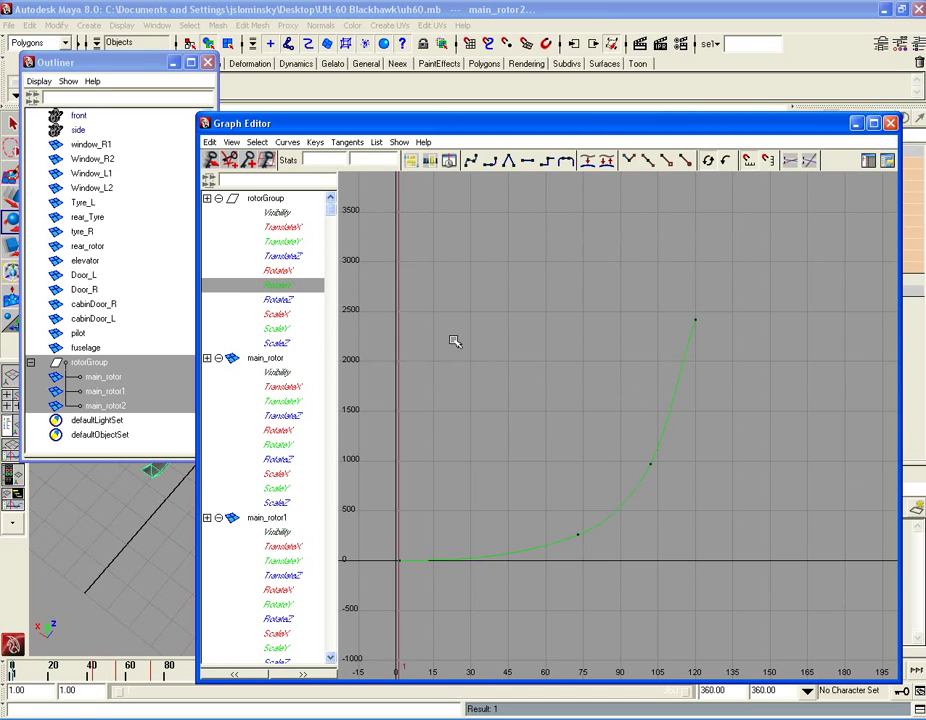
{"action": "scroll", "coordinate": [455, 343], "scroll_direction": "down", "scroll_amount": 3}
{"action": "scroll", "coordinate": [459, 341], "scroll_direction": "up", "scroll_amount": 3}
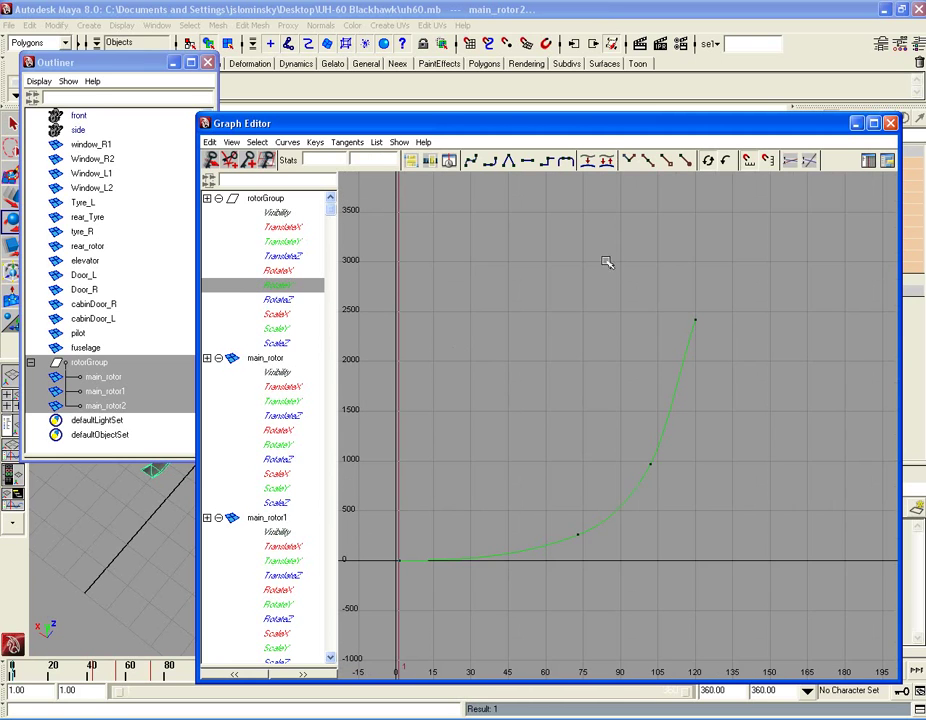
Step: Minimize the Graph Editor and Outliner, play back the reshaped rotor spin-up, stop it, and scrub the timeline to frame 115
{"action": "left_click", "coordinate": [856, 123]}
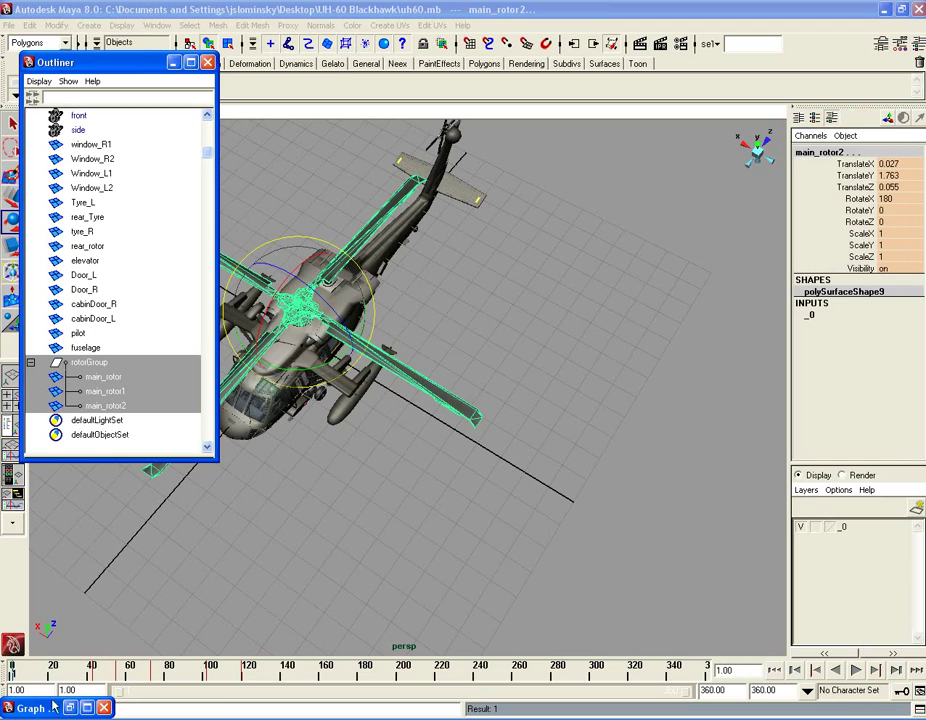
{"action": "left_click", "coordinate": [174, 62]}
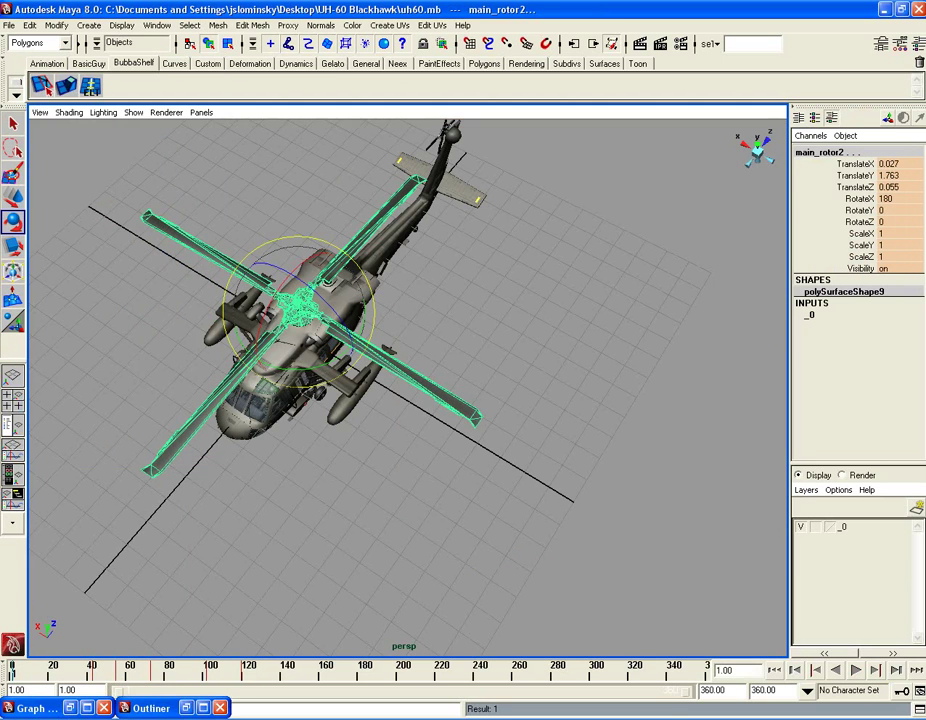
{"action": "left_click", "coordinate": [856, 670]}
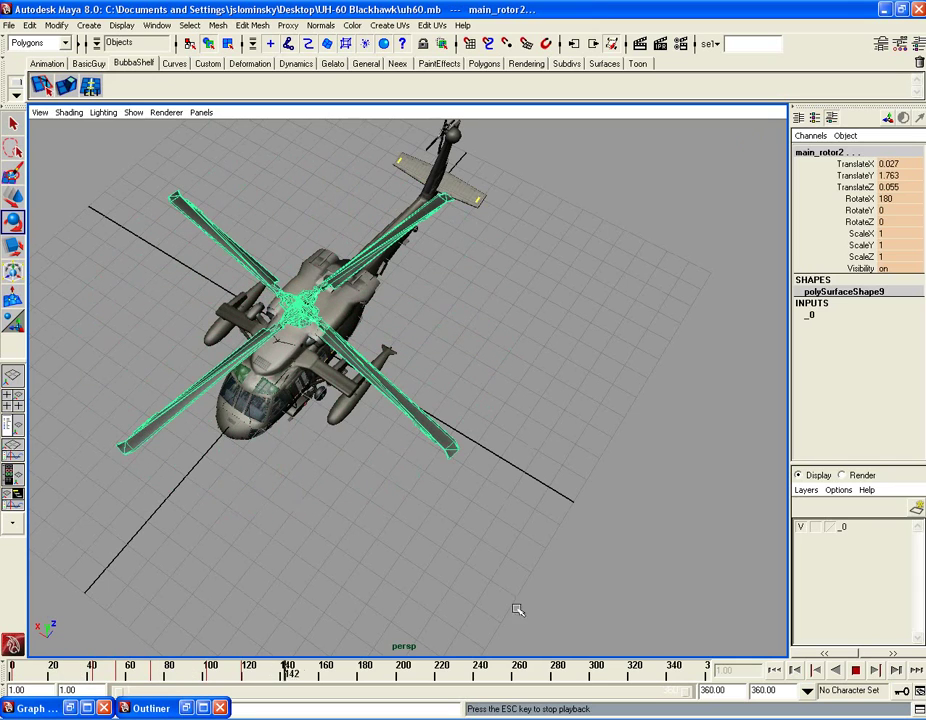
{"action": "key", "text": "Escape"}
{"action": "left_click_drag", "start_coordinate": [330, 675], "coordinate": [239, 676]}
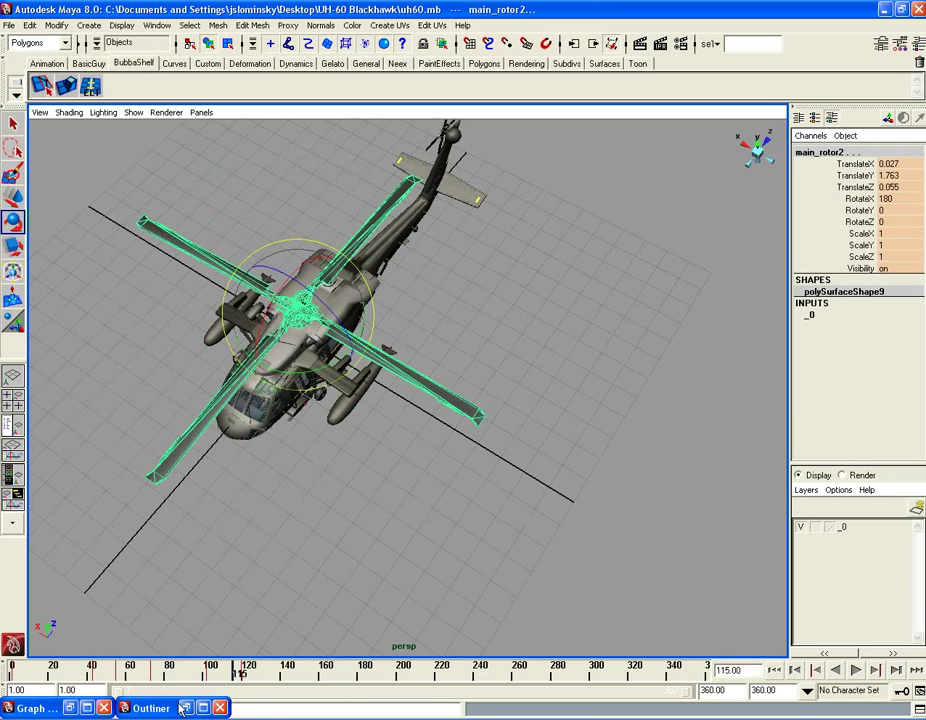
Step: Try the last RotateY key at frame 119 in the Graph Editor, and set it back to frame 120
{"action": "left_click", "coordinate": [75, 706]}
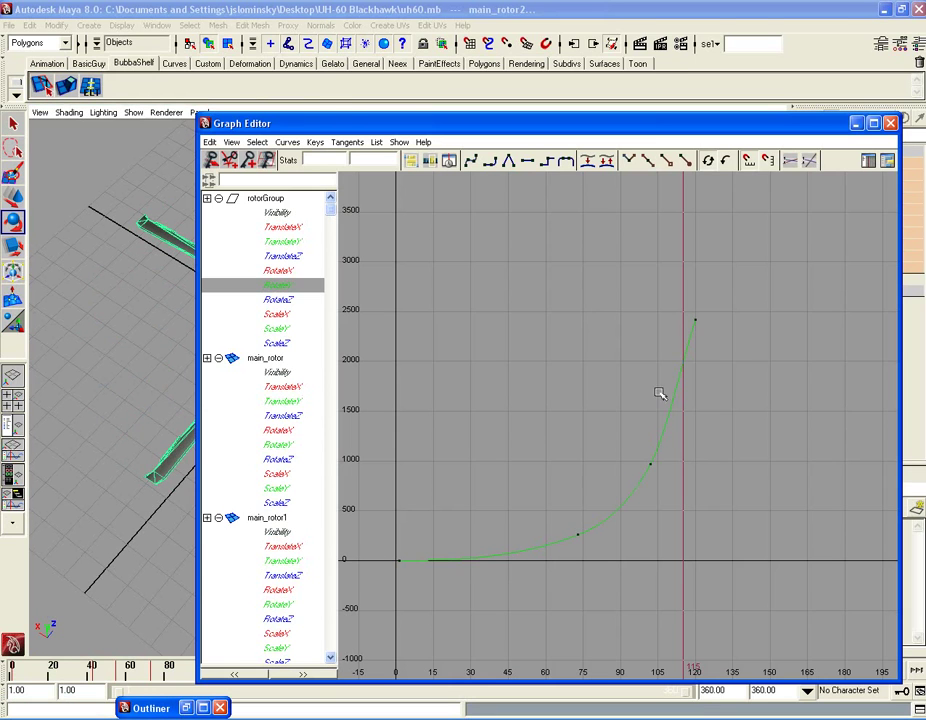
{"action": "left_click_drag", "start_coordinate": [719, 317], "coordinate": [686, 327]}
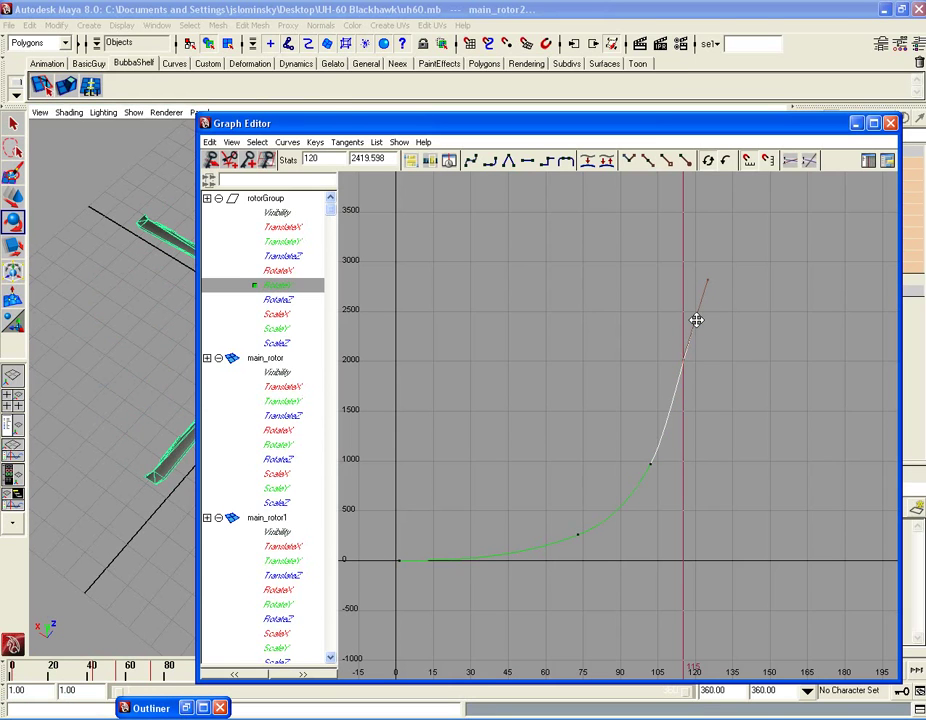
{"action": "middle_click_drag", "start_coordinate": [696, 320], "coordinate": [693, 319]}
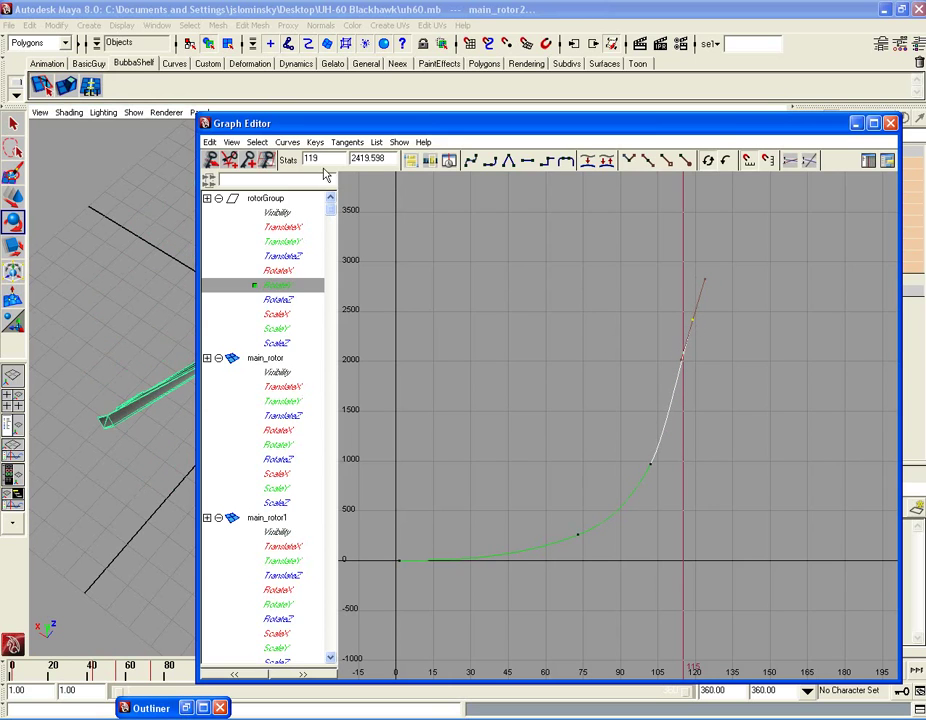
{"action": "left_click_drag", "start_coordinate": [326, 161], "coordinate": [282, 160]}
{"action": "type", "text": "120"}
{"action": "key", "text": "Return"}
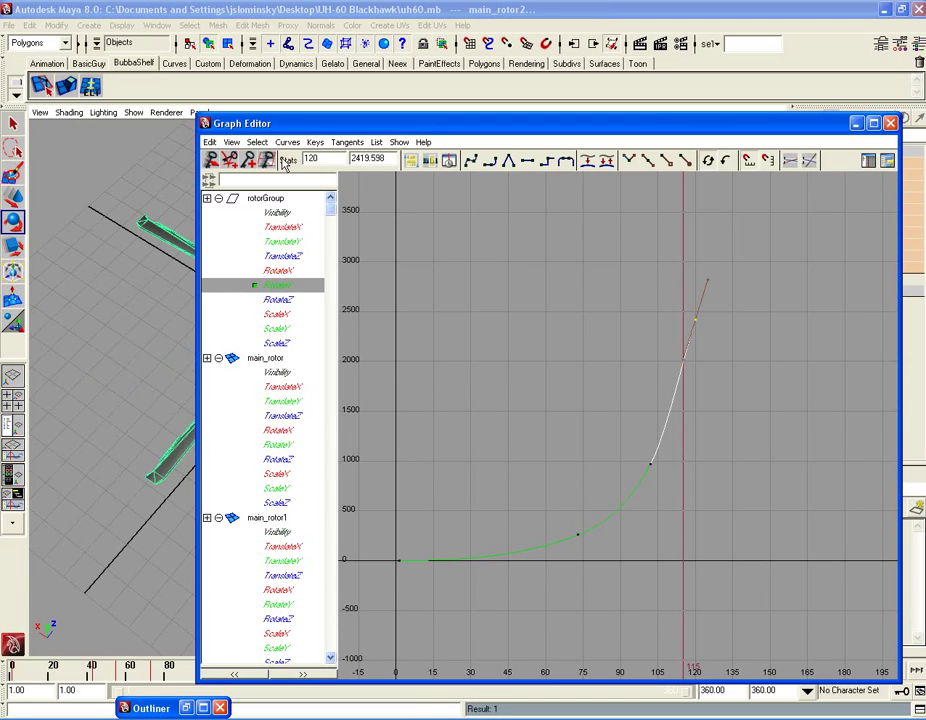
{"action": "left_click", "coordinate": [702, 367]}
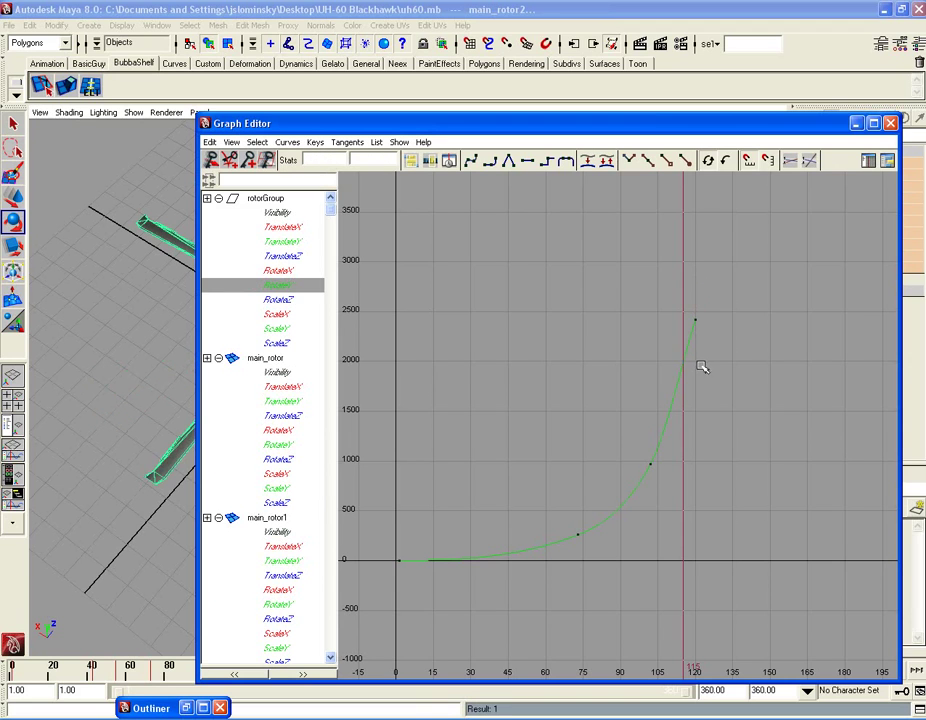
Step: Examine rotorGroup's RotateZ, RotateX and TranslateY curves and the main_rotor and main_rotor1 curves, and display all rotorGroup curves
{"action": "left_click", "coordinate": [281, 300]}
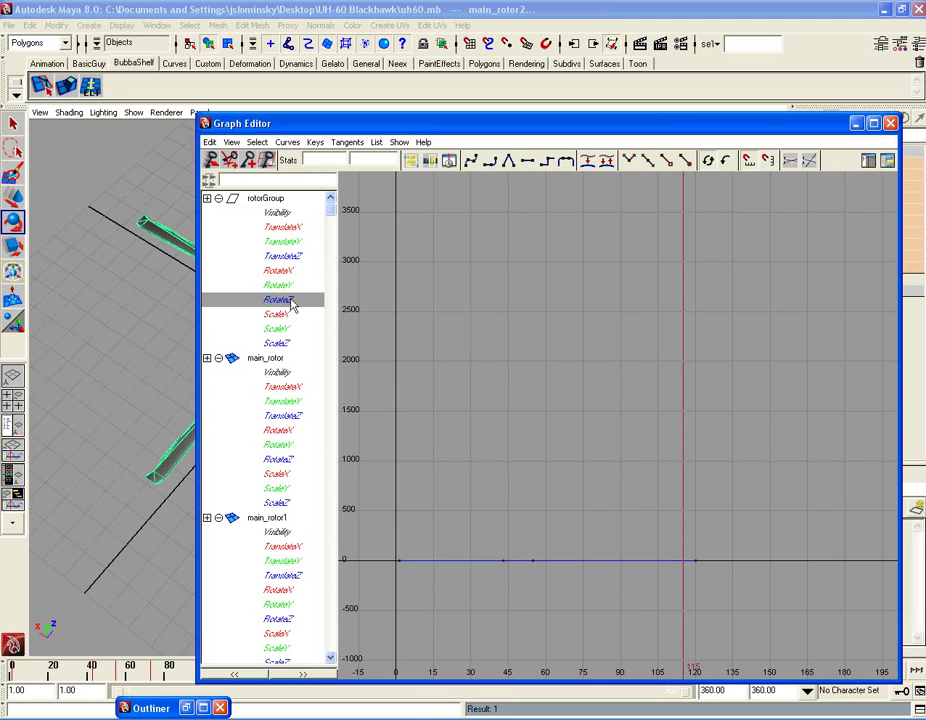
{"action": "left_click", "coordinate": [285, 271]}
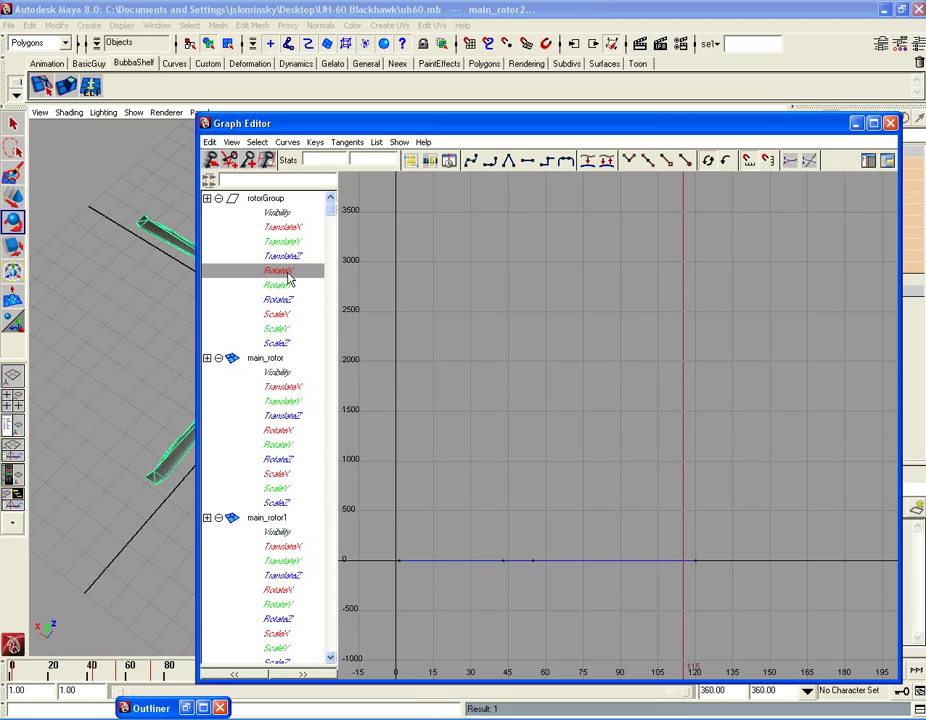
{"action": "left_click", "coordinate": [283, 242]}
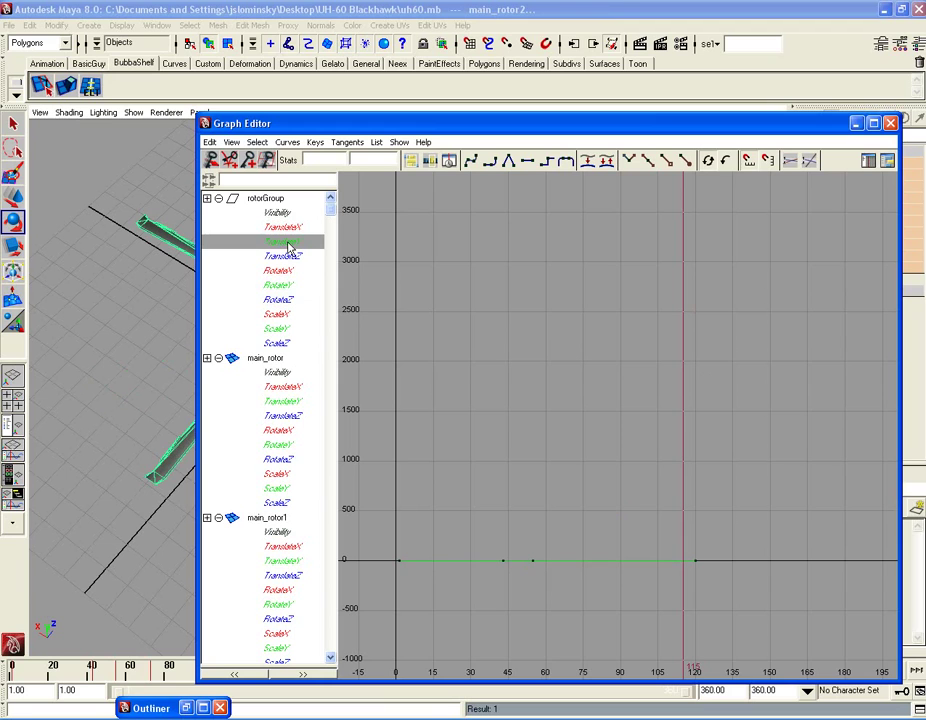
{"action": "left_click", "coordinate": [270, 358]}
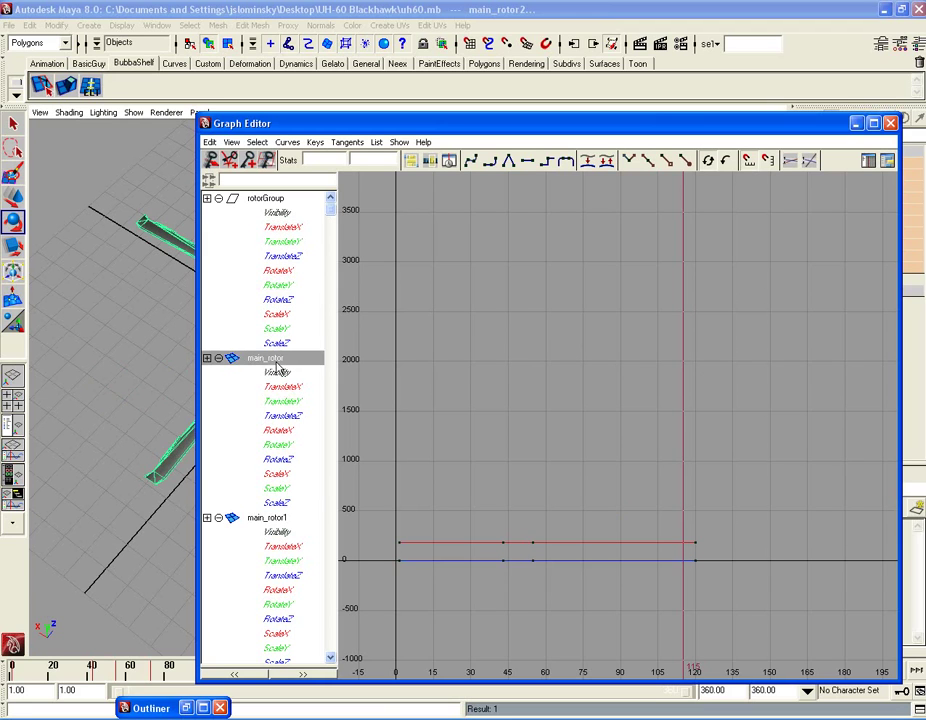
{"action": "left_click", "coordinate": [278, 519]}
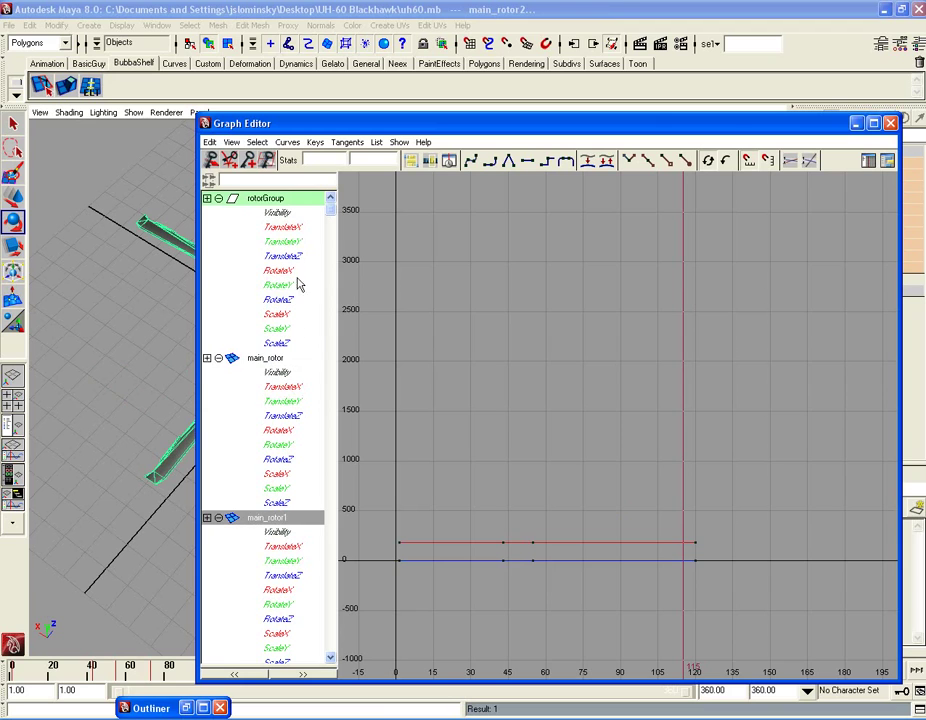
{"action": "left_click", "coordinate": [271, 203]}
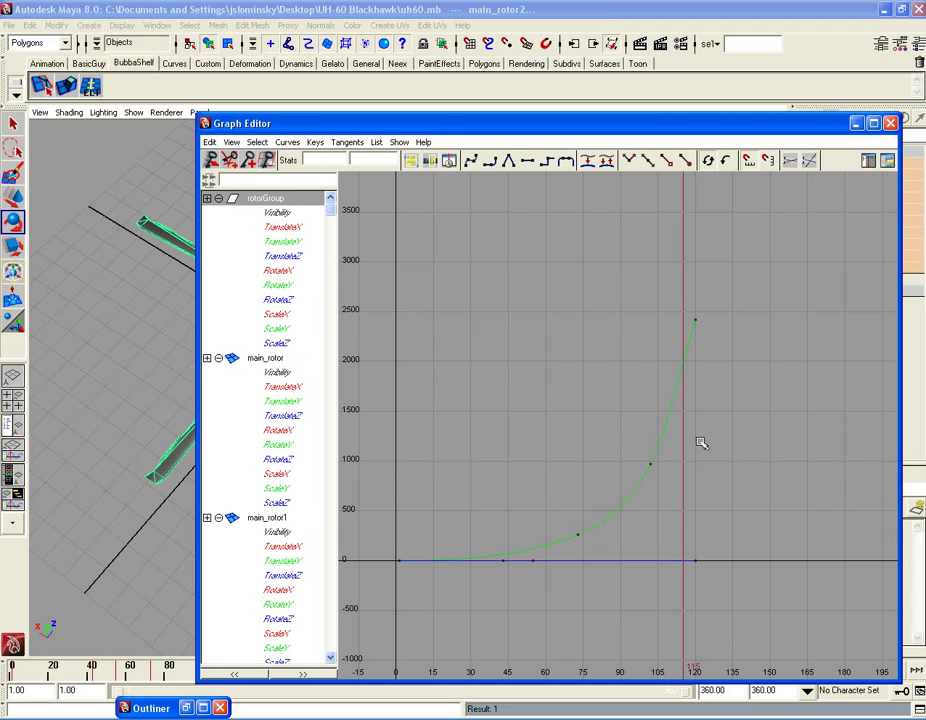
Step: Steepen the tangents of the RotateY key at frame 120 slightly and deselect it
{"action": "left_click", "coordinate": [650, 463]}
{"action": "middle_click_drag", "start_coordinate": [676, 437], "coordinate": [674, 434]}
{"action": "left_click_drag", "start_coordinate": [690, 305], "coordinate": [722, 340]}
{"action": "left_click", "coordinate": [707, 279]}
{"action": "middle_click_drag", "start_coordinate": [707, 279], "coordinate": [705, 277]}
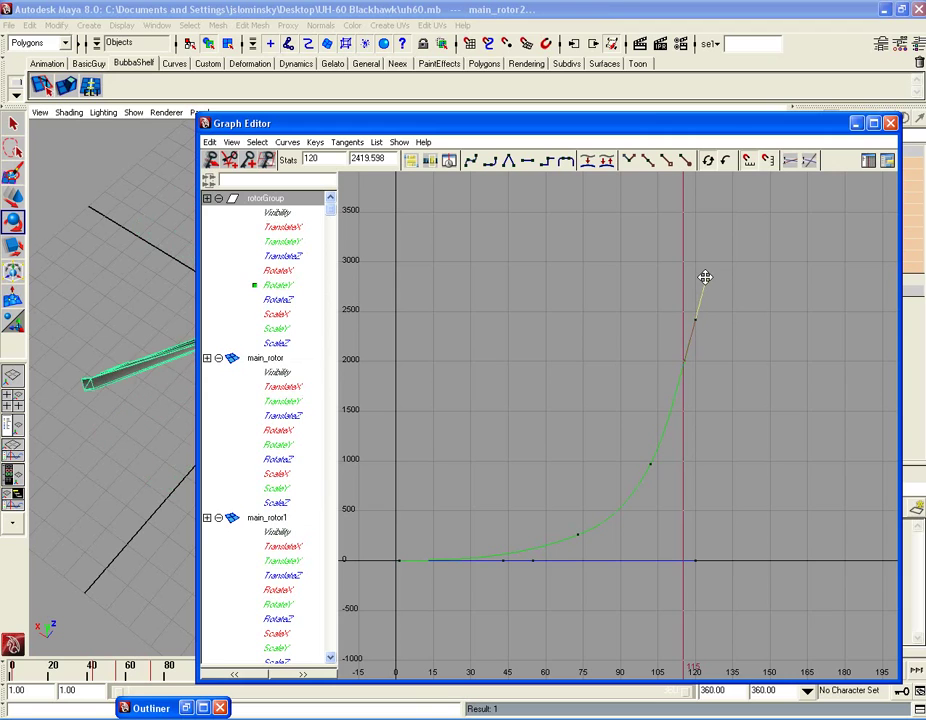
{"action": "left_click", "coordinate": [697, 405]}
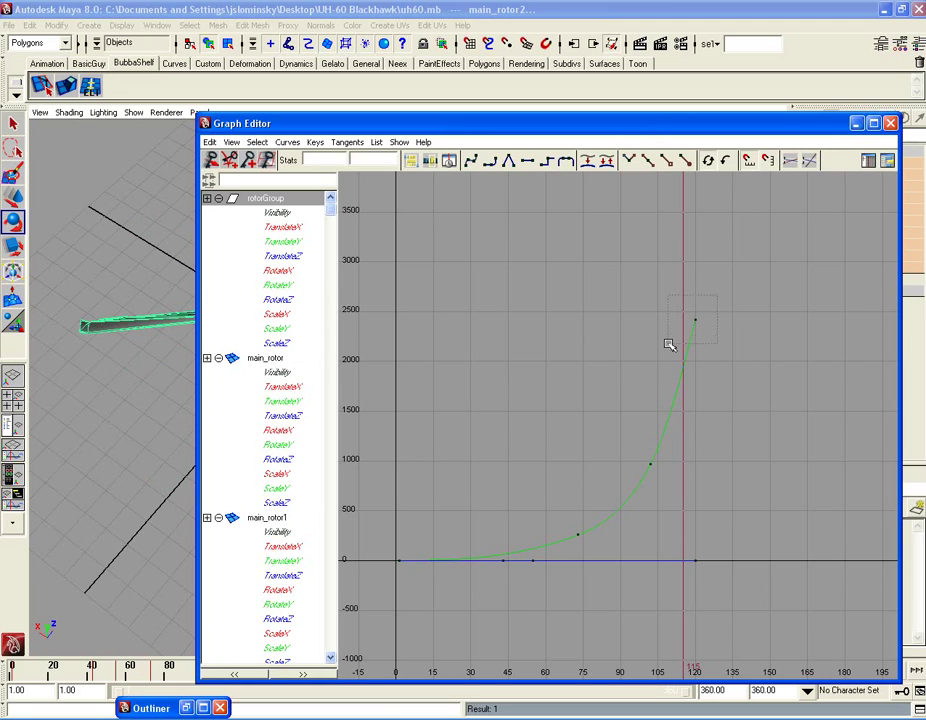
Step: Set the value of the RotateY key at frame 120 to 2400
{"action": "left_click_drag", "start_coordinate": [744, 285], "coordinate": [670, 341]}
{"action": "double_click", "coordinate": [372, 158]}
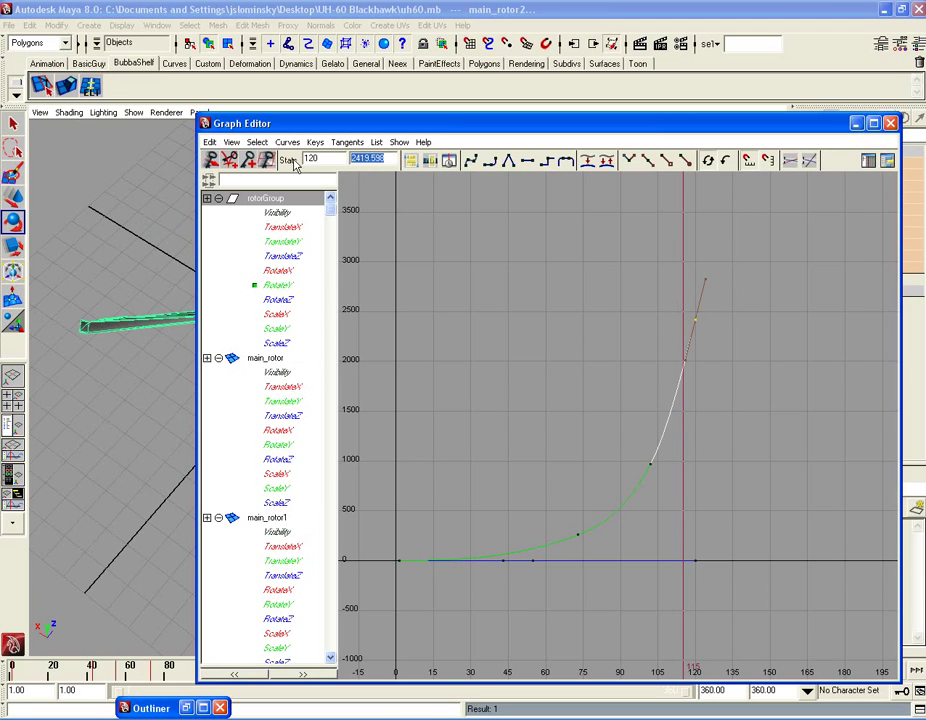
{"action": "type", "text": "2400"}
{"action": "key", "text": "Return"}
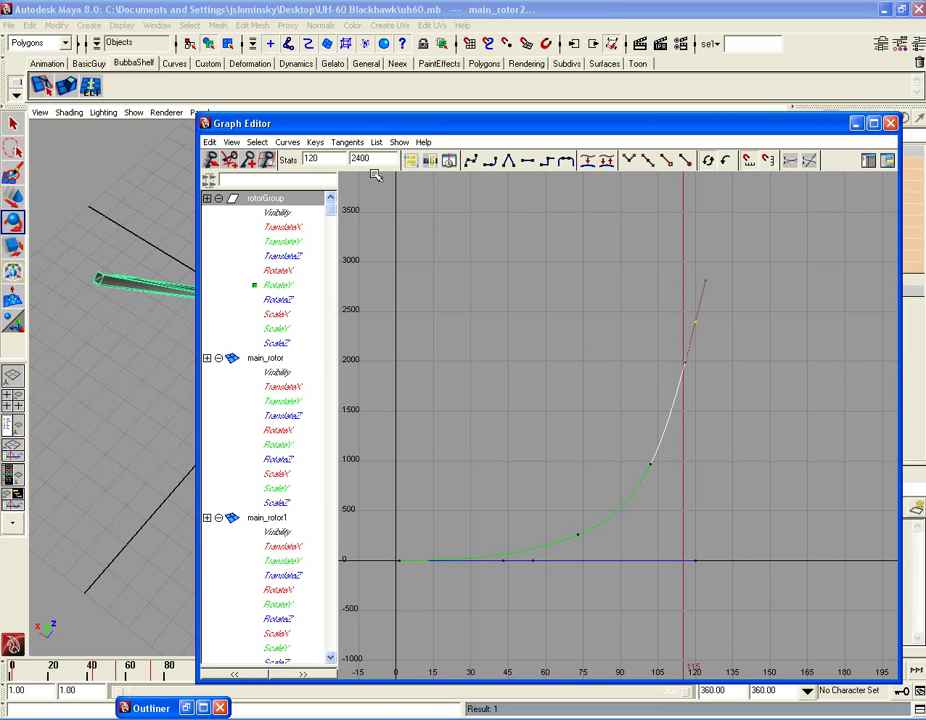
Step: Deselect the rotors, switch to Calculator and divide 2400 by 360
{"action": "left_click", "coordinate": [167, 437]}
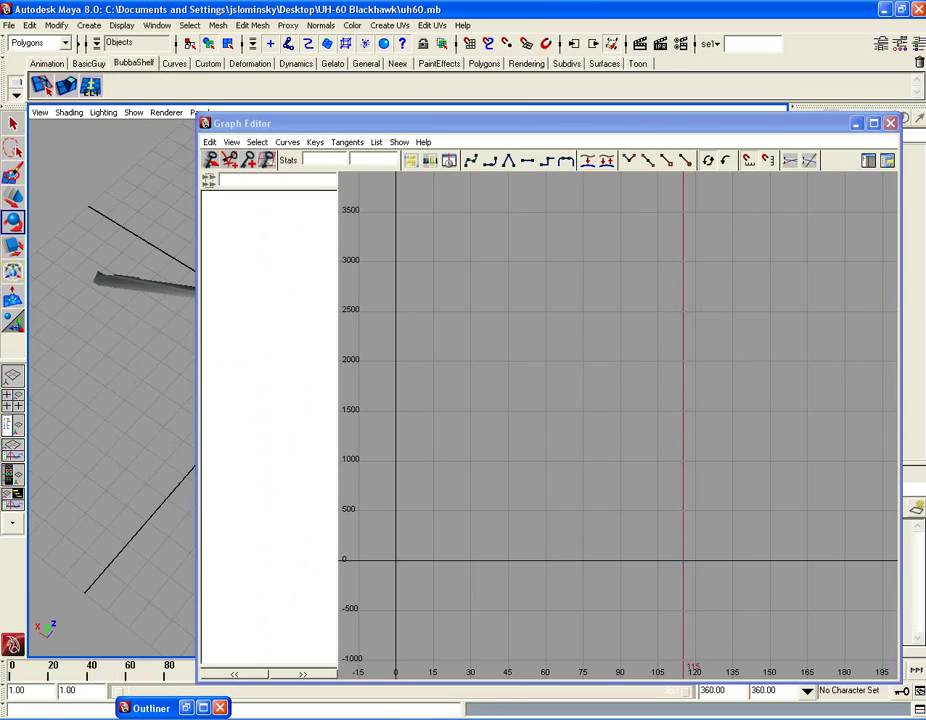
{"action": "key", "text": "alt+Tab"}
{"action": "key", "text": "alt+Tab"}
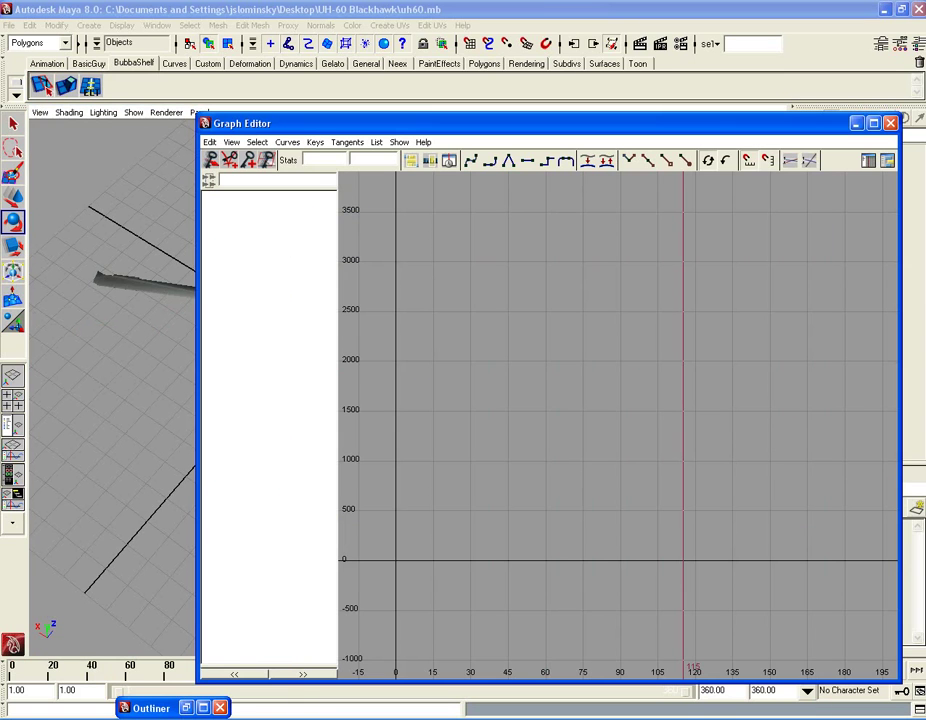
{"action": "key", "text": "alt+Tab"}
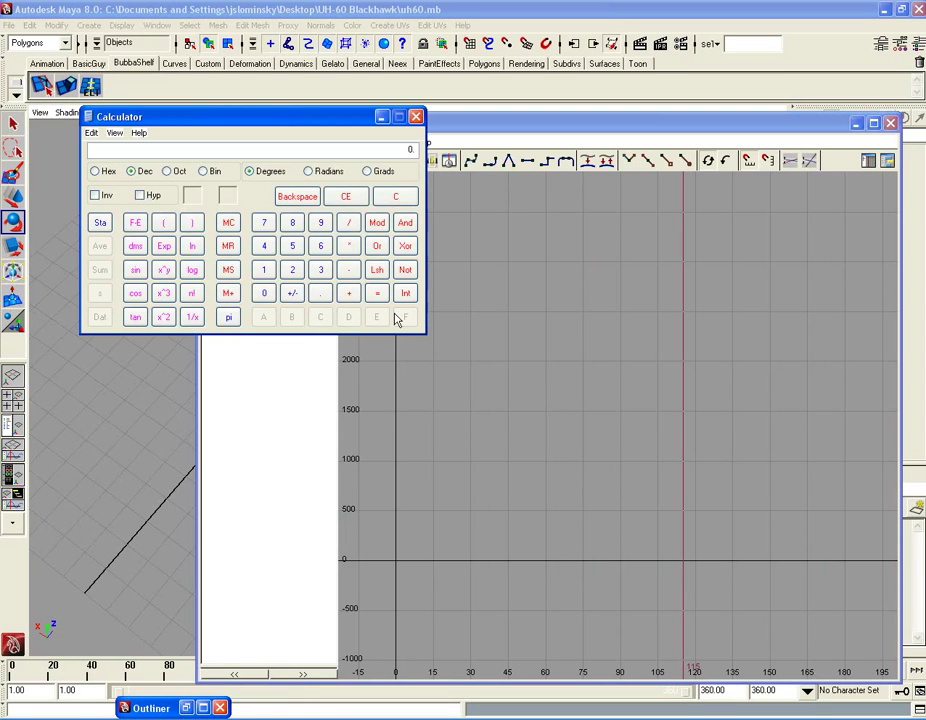
{"action": "left_click", "coordinate": [293, 272]}
{"action": "left_click", "coordinate": [266, 246]}
{"action": "left_click", "coordinate": [349, 222]}
{"action": "left_click", "coordinate": [320, 270]}
{"action": "left_click", "coordinate": [320, 246]}
{"action": "left_click", "coordinate": [264, 293]}
{"action": "left_click", "coordinate": [377, 296]}
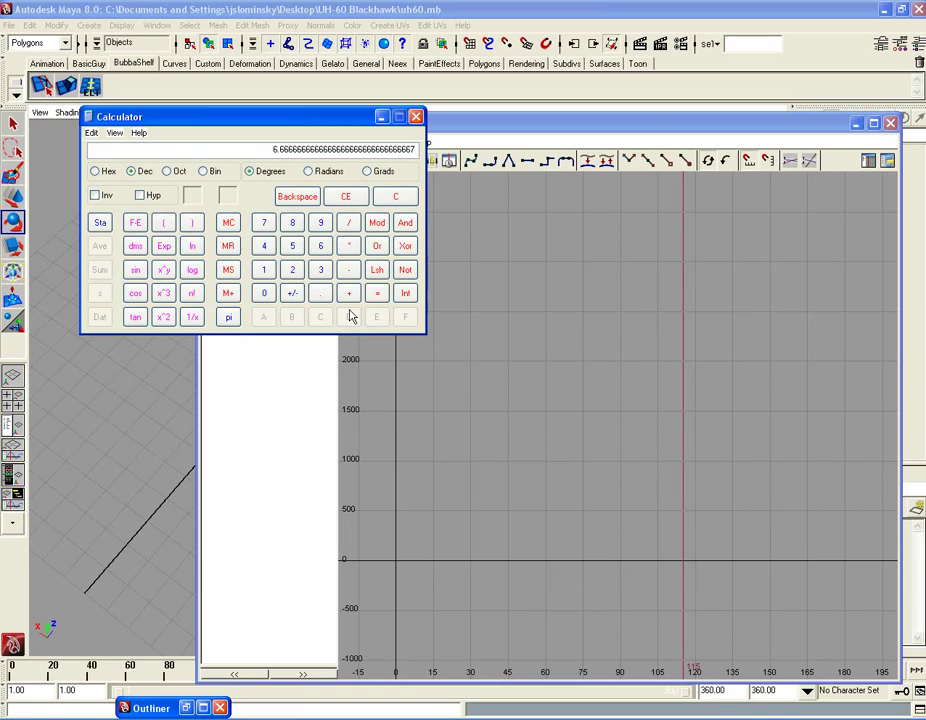
{"action": "left_click", "coordinate": [381, 118]}
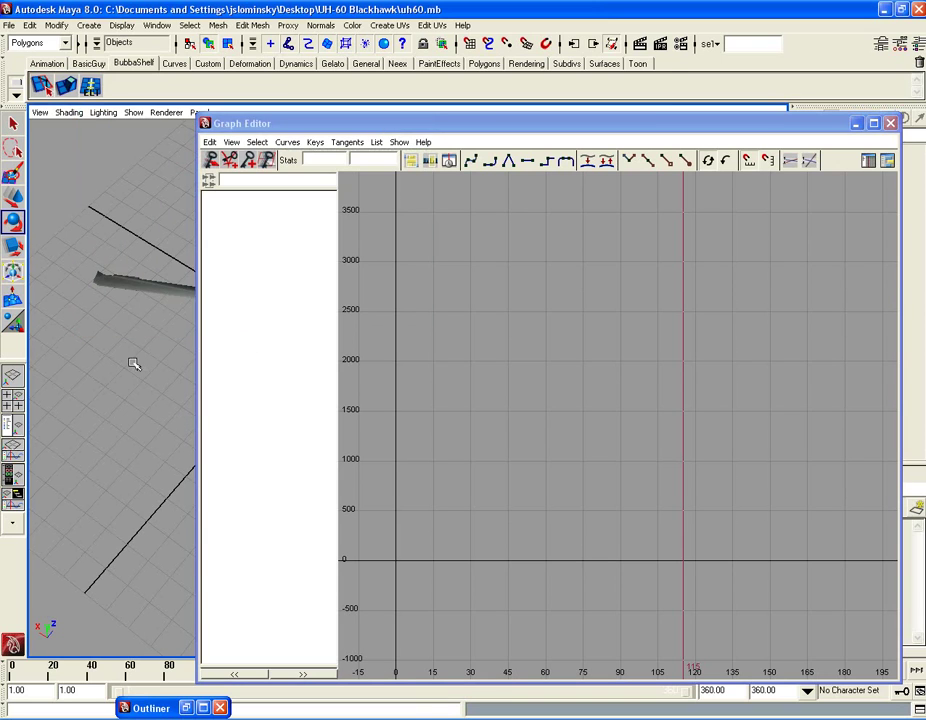
Step: Minimize the Graph Editor and move to frame 120 with main_rotor selected
{"action": "left_click", "coordinate": [856, 122]}
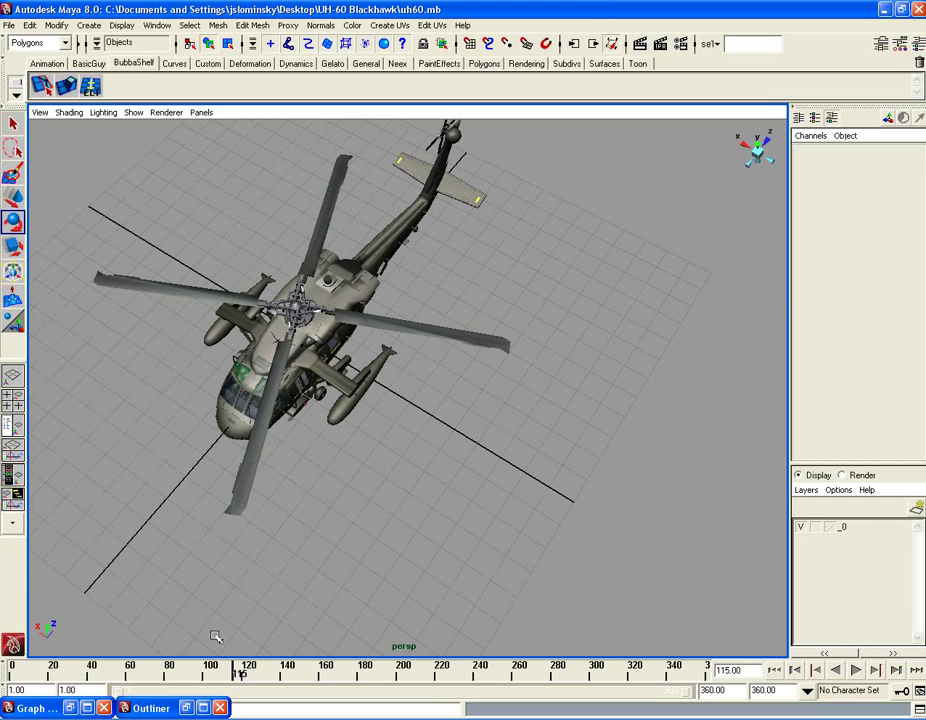
{"action": "left_click", "coordinate": [262, 429]}
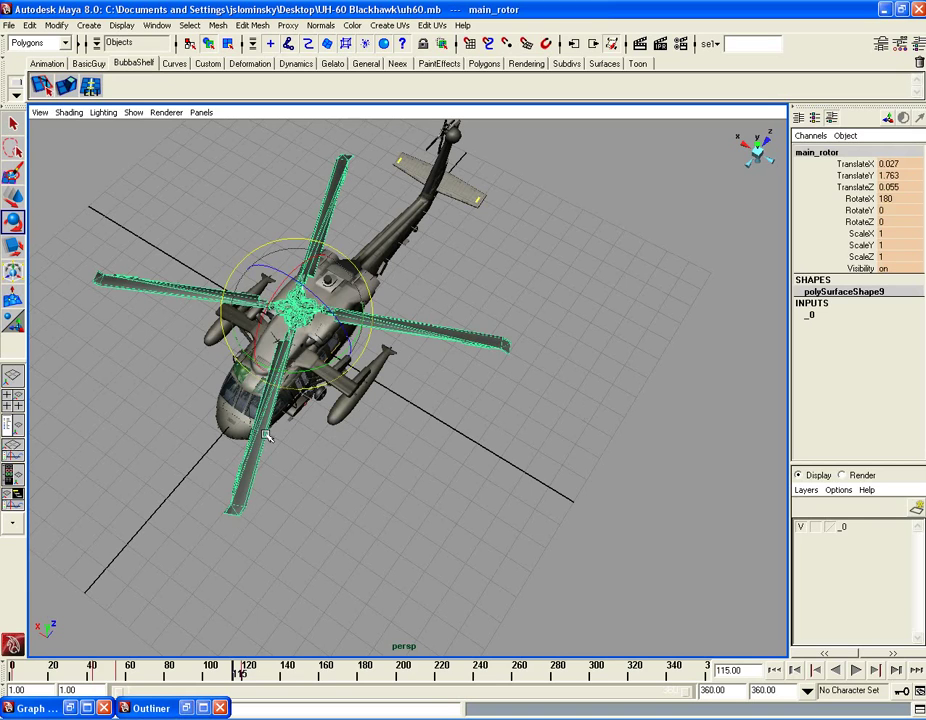
{"action": "left_click_drag", "start_coordinate": [736, 672], "coordinate": [703, 683]}
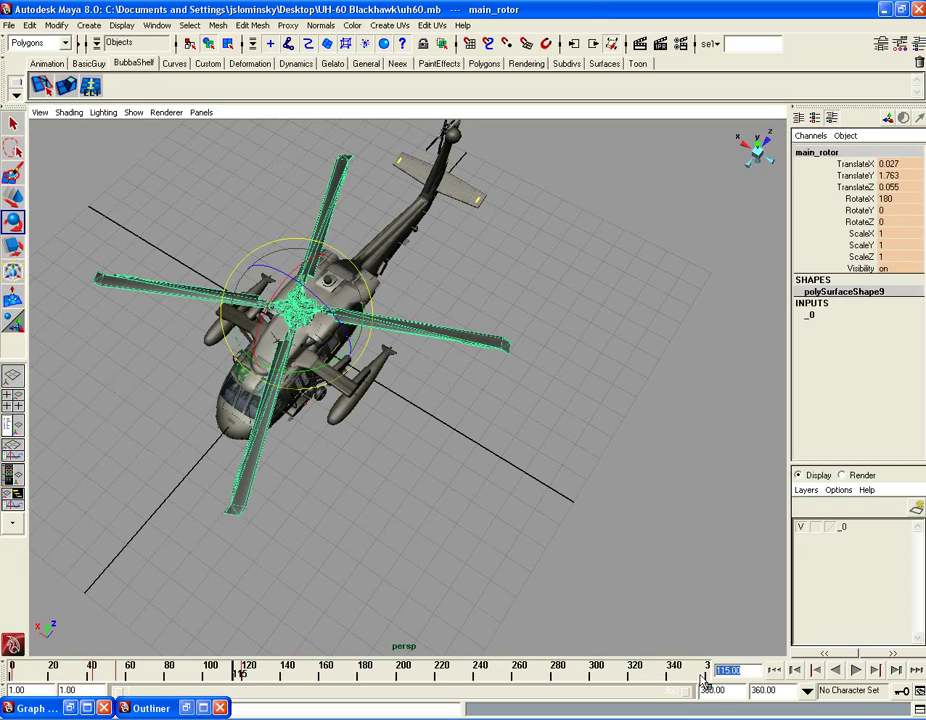
{"action": "type", "text": "120"}
{"action": "key", "text": "Return"}
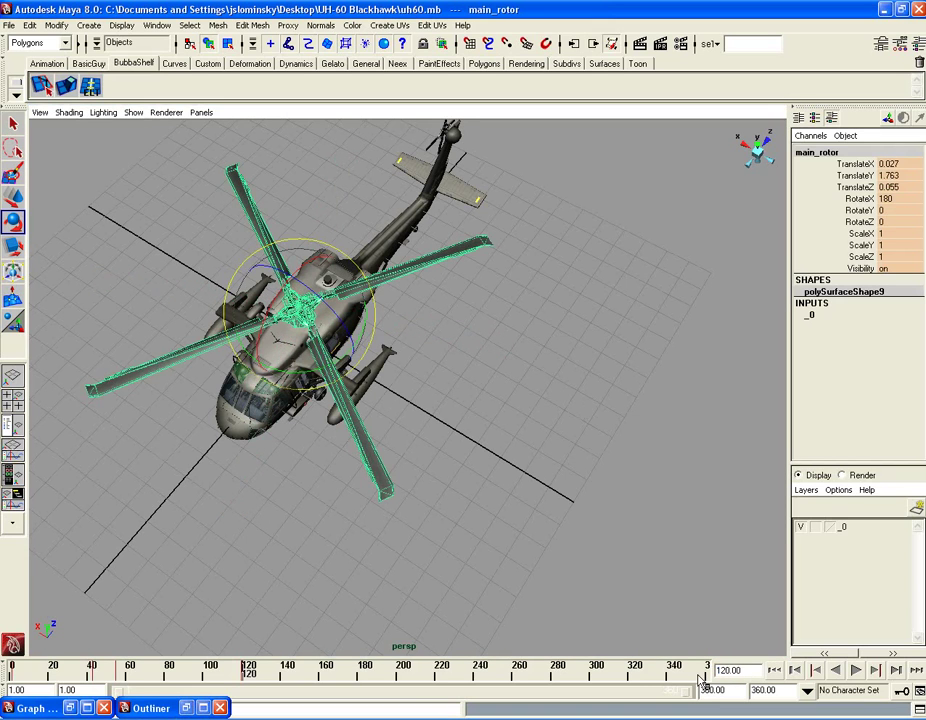
Step: Rotate two of the three overlapping rotors slightly about Y in opposite directions to fan out the blades, turning main_rotor1 to about -4.7 degrees
{"action": "left_click", "coordinate": [513, 441]}
{"action": "left_click", "coordinate": [383, 473]}
{"action": "left_click_drag", "start_coordinate": [313, 379], "coordinate": [312, 374]}
{"action": "left_click", "coordinate": [312, 510]}
{"action": "left_click", "coordinate": [374, 478]}
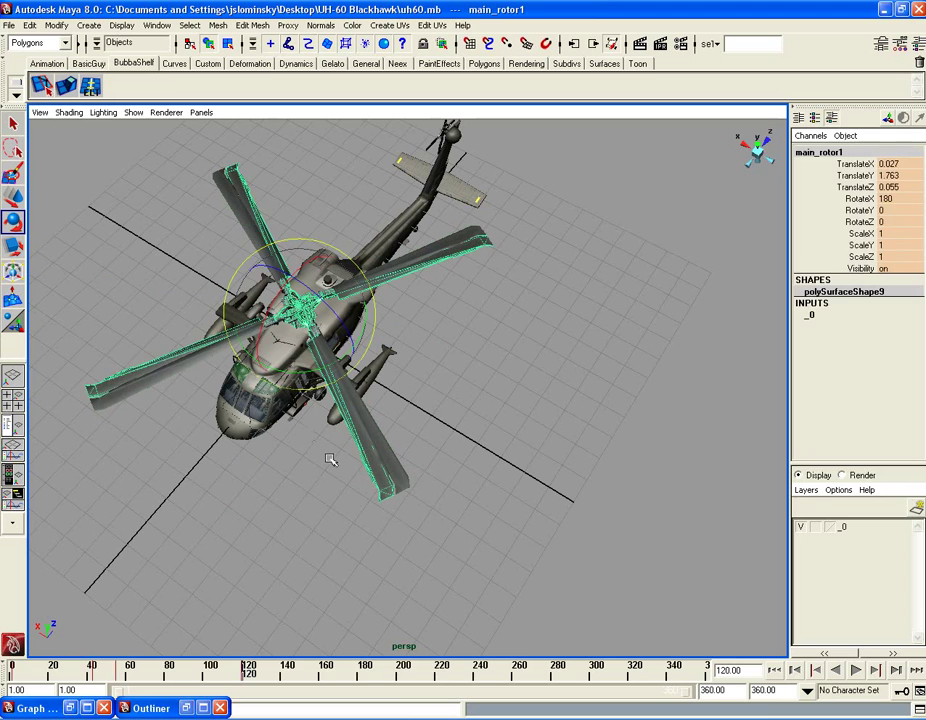
{"action": "left_click_drag", "start_coordinate": [312, 374], "coordinate": [307, 371]}
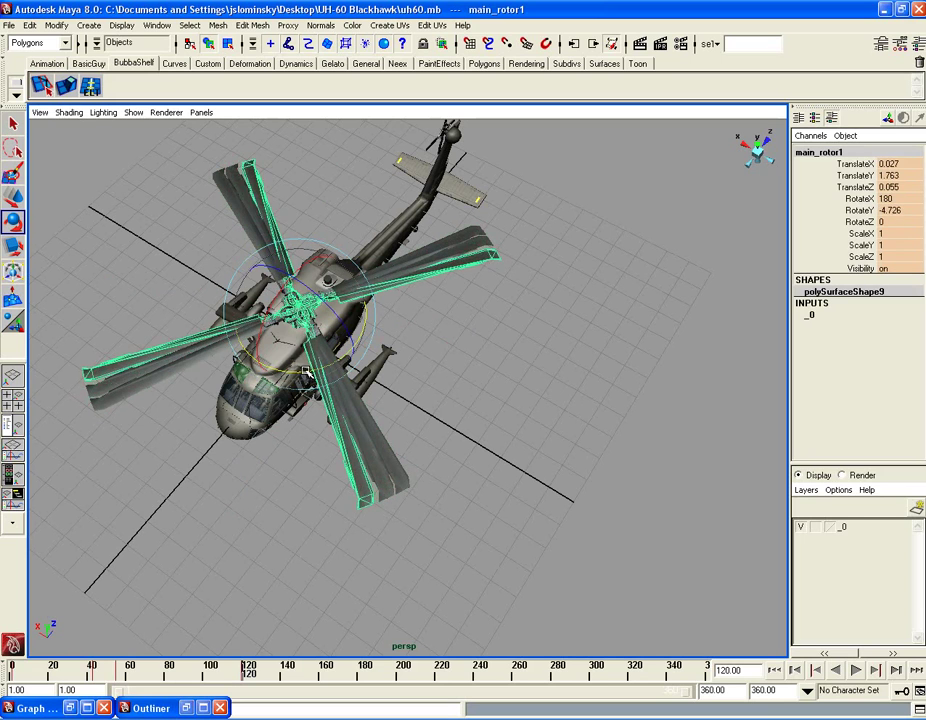
{"action": "left_click", "coordinate": [467, 467]}
{"action": "left_click_drag", "start_coordinate": [467, 467], "coordinate": [440, 405], "text": "alt"}
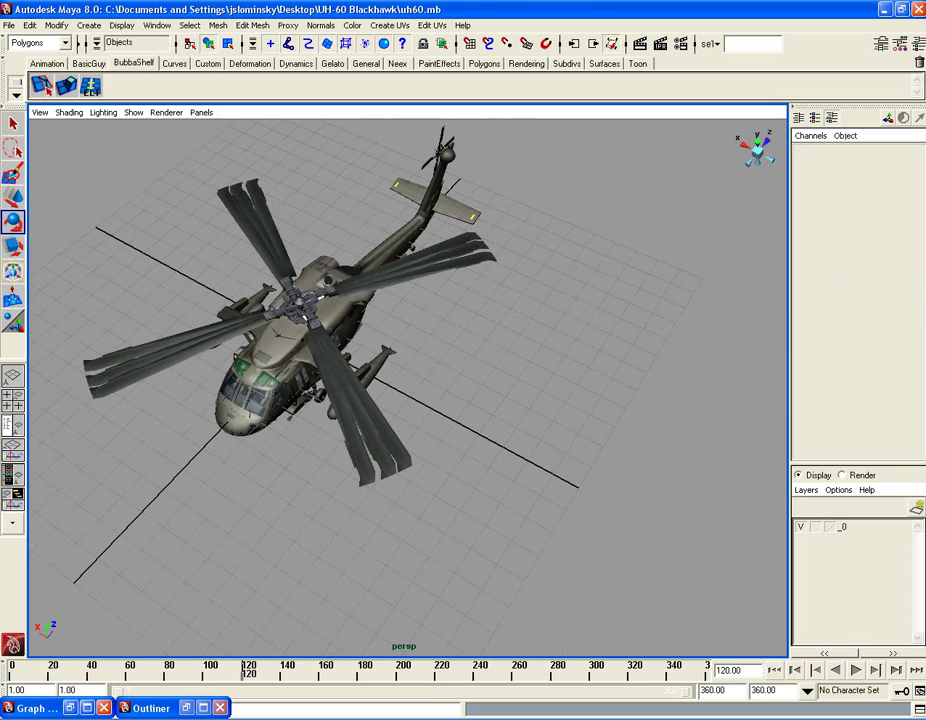
Step: Select rotorGroup, main_rotor, main_rotor1 and main_rotor2 in the Outliner and set a key at frame 120
{"action": "left_click", "coordinate": [184, 708]}
{"action": "left_click", "coordinate": [100, 362]}
{"action": "left_click", "coordinate": [112, 405], "text": "shift"}
{"action": "key", "text": "s"}
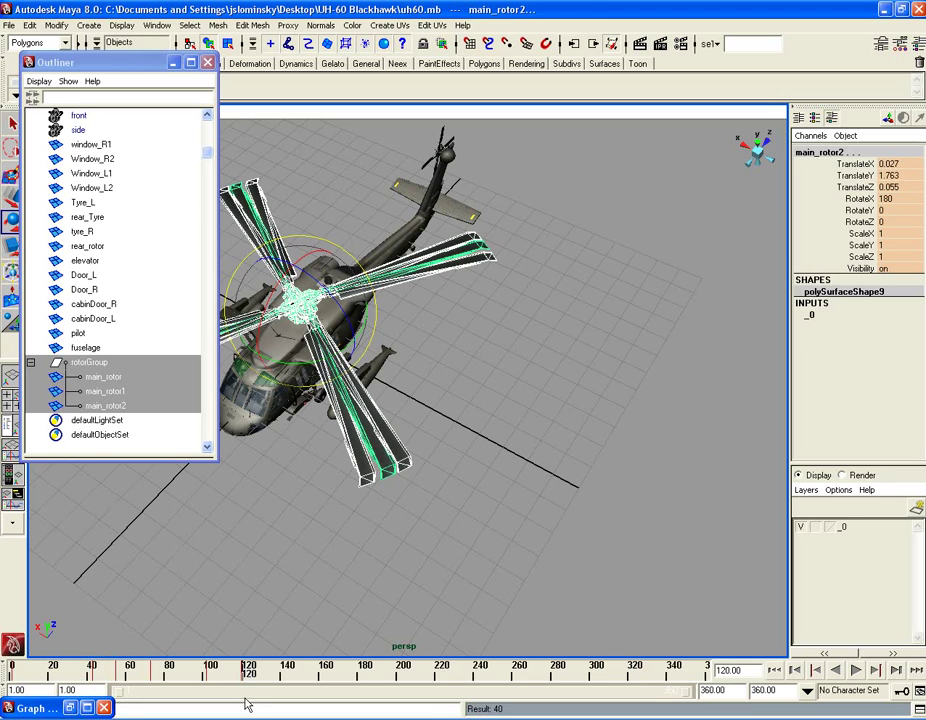
Step: Switch to Calculator and subtract 120 from 360 to get the number of remaining frames
{"action": "key", "text": "alt+Tab"}
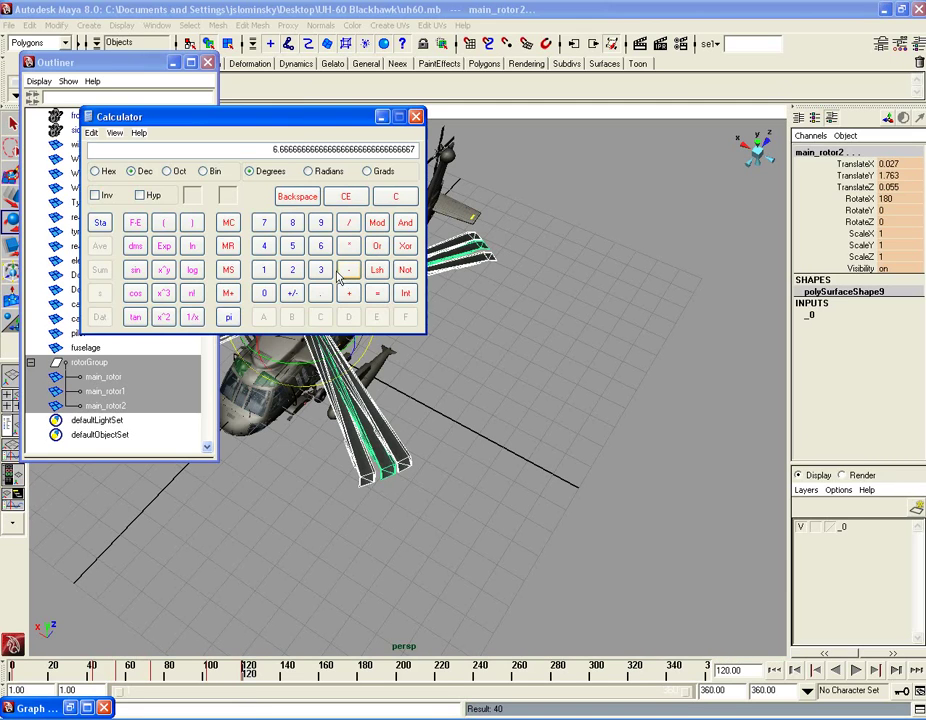
{"action": "left_click", "coordinate": [321, 269]}
{"action": "left_click", "coordinate": [320, 246]}
{"action": "left_click", "coordinate": [264, 292]}
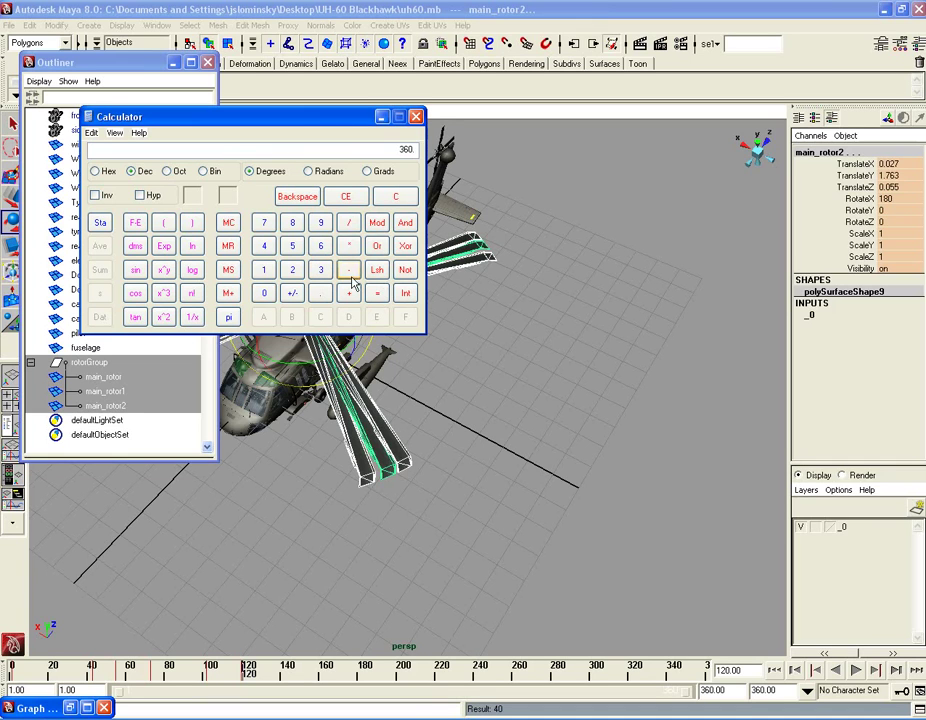
{"action": "left_click", "coordinate": [348, 269]}
{"action": "left_click", "coordinate": [263, 269]}
{"action": "left_click", "coordinate": [292, 269]}
{"action": "left_click", "coordinate": [264, 292]}
{"action": "left_click", "coordinate": [377, 292]}
{"action": "left_click", "coordinate": [302, 84]}
Step: Move the timeline to frame 360 and select only rotorGroup
{"action": "left_click_drag", "start_coordinate": [250, 672], "coordinate": [716, 688]}
{"action": "key", "text": "Return"}
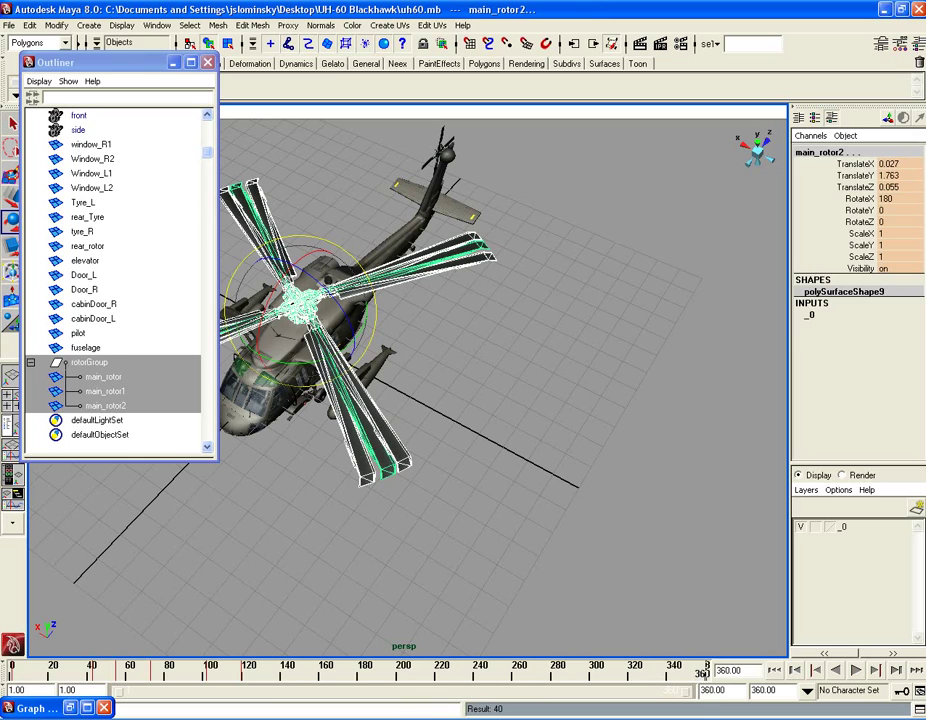
{"action": "left_click", "coordinate": [104, 363]}
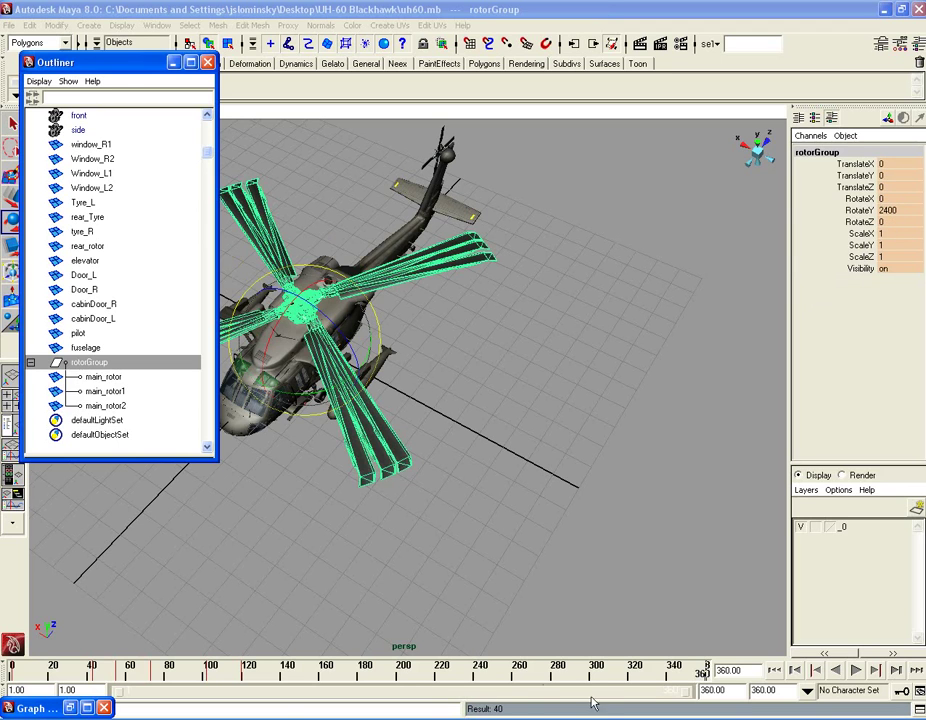
Step: Open Calculator and add 3600 to 2400 to work out rotorGroup's rotation at frame 360
{"action": "key", "text": "super"}
{"action": "left_click", "coordinate": [56, 688]}
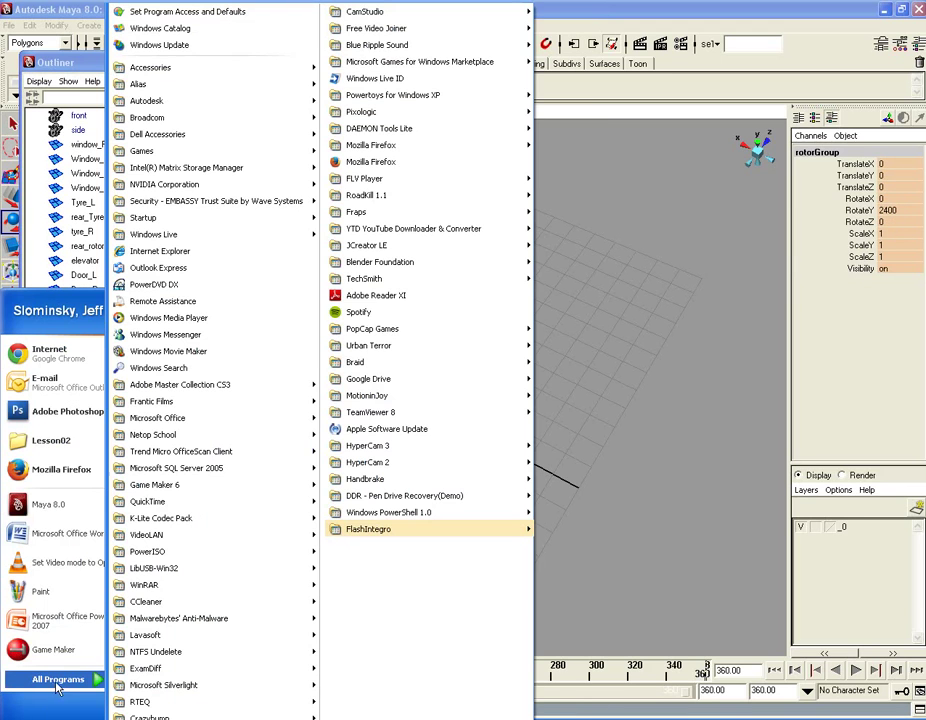
{"action": "mouse_move", "coordinate": [205, 78]}
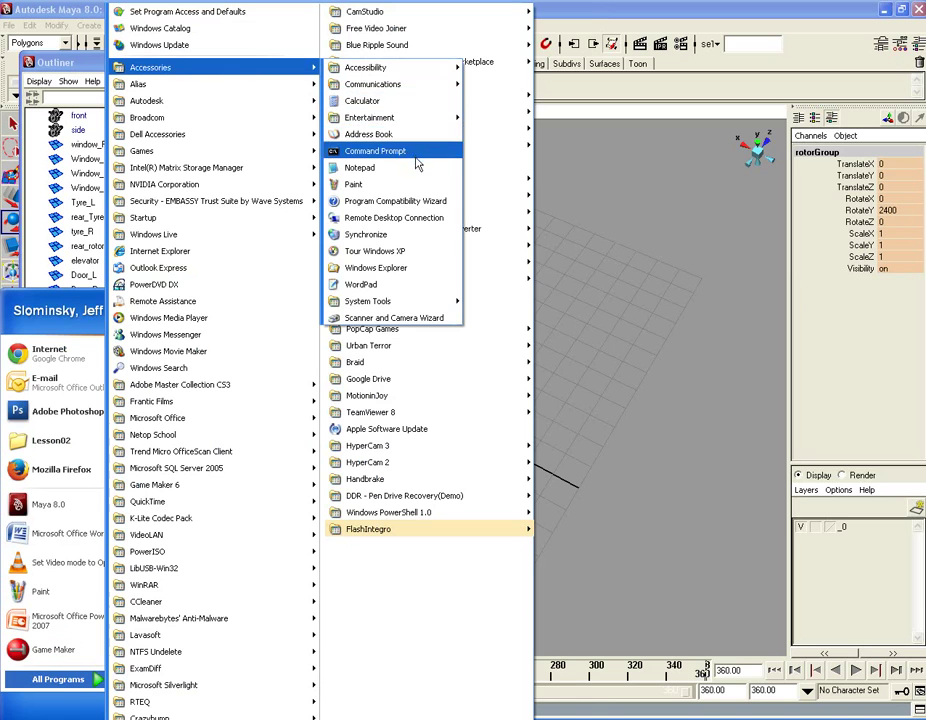
{"action": "left_click", "coordinate": [362, 101]}
{"action": "left_click", "coordinate": [324, 311]}
{"action": "left_click", "coordinate": [296, 289]}
{"action": "left_click", "coordinate": [296, 337]}
{"action": "left_click", "coordinate": [381, 336]}
{"action": "left_click", "coordinate": [352, 311]}
{"action": "left_click", "coordinate": [351, 293]}
{"action": "left_click", "coordinate": [296, 335]}
{"action": "left_click", "coordinate": [296, 335]}
{"action": "left_click", "coordinate": [409, 336]}
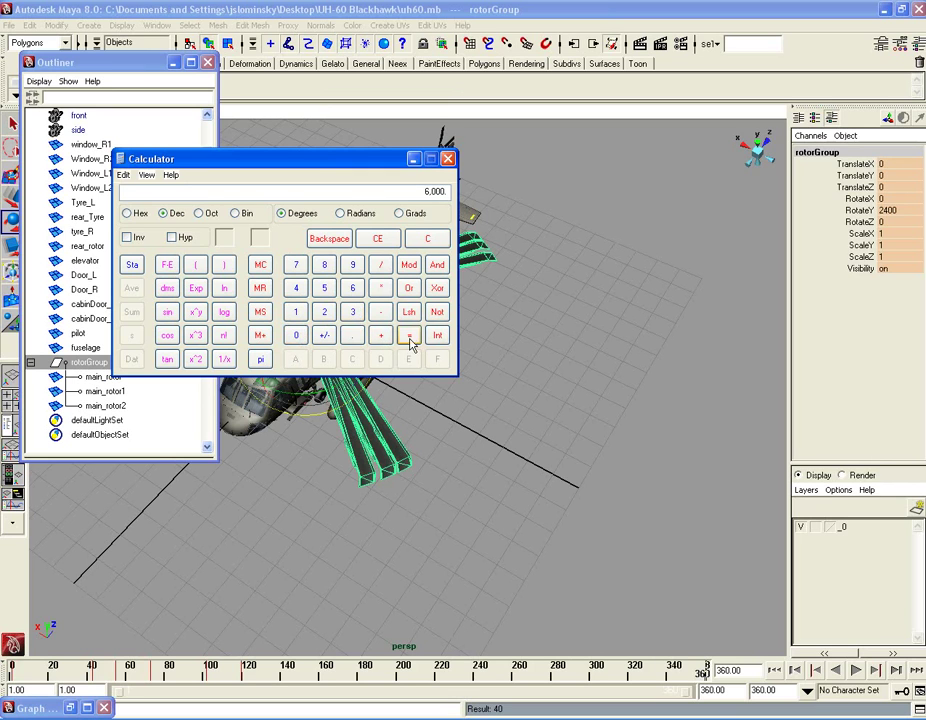
{"action": "left_click", "coordinate": [448, 159]}
Step: Set rotorGroup's RotateY to 6000 and key rotorGroup and its three rotors at frame 360
{"action": "left_click", "coordinate": [891, 213]}
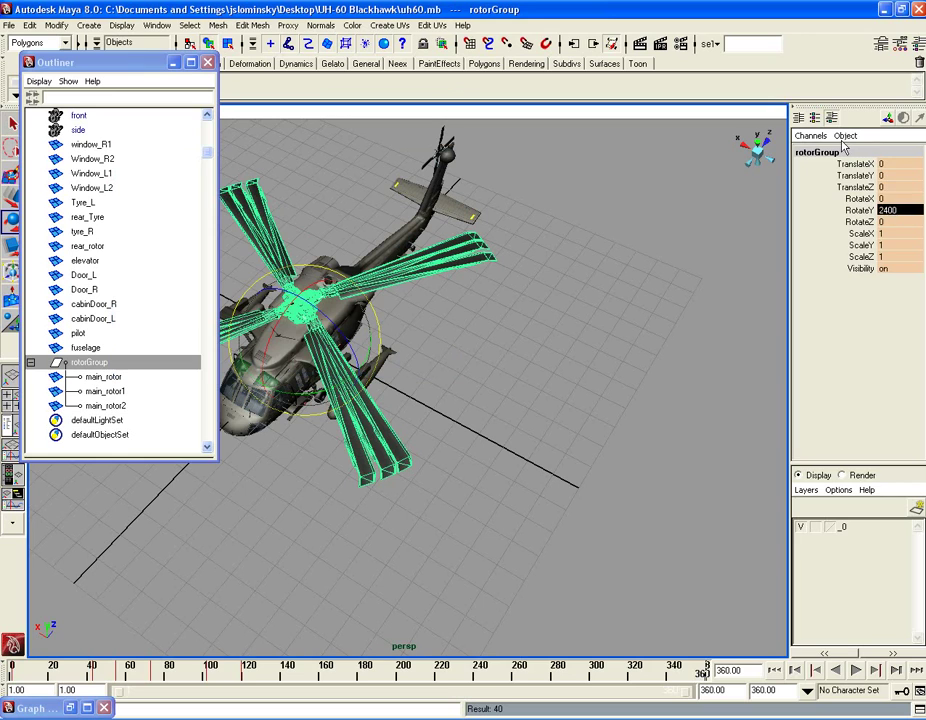
{"action": "type", "text": "6"}
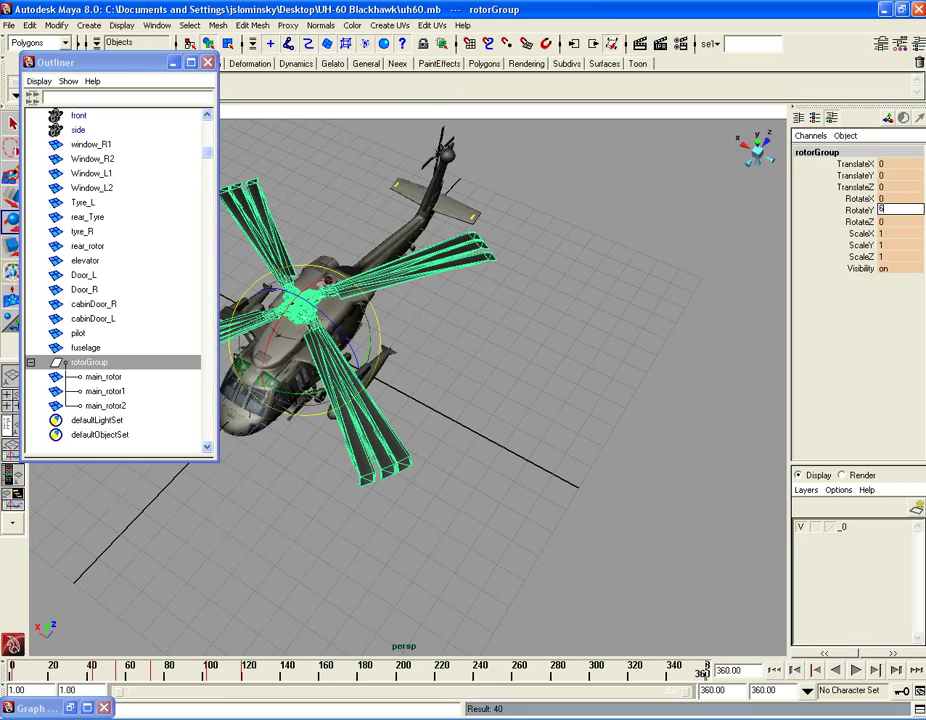
{"action": "type", "text": "000"}
{"action": "key", "text": "Return"}
{"action": "left_click", "coordinate": [105, 405], "text": "shift"}
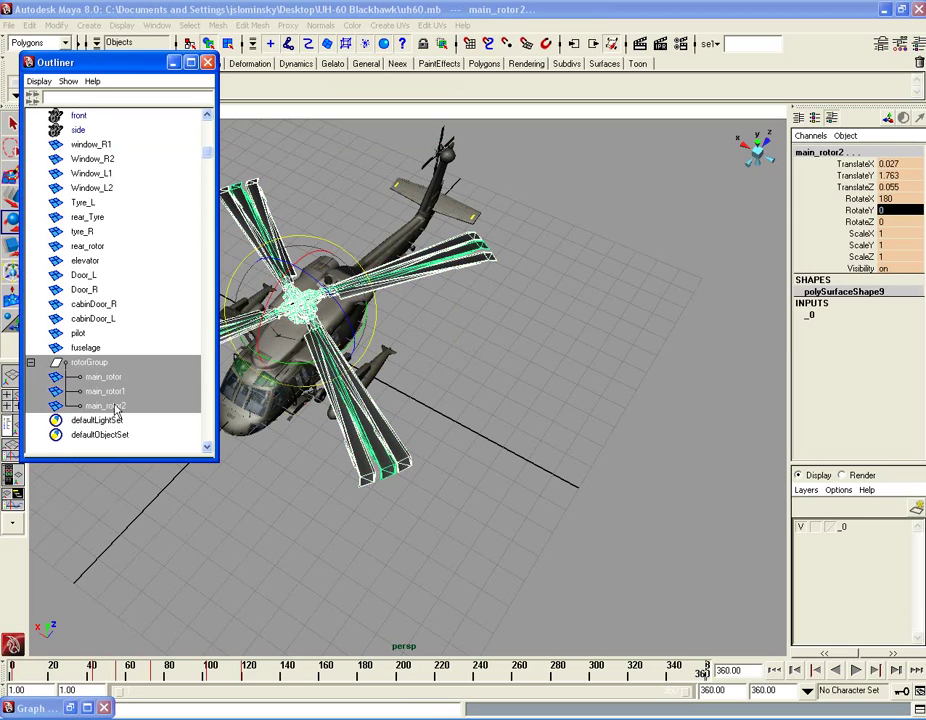
{"action": "key", "text": "s"}
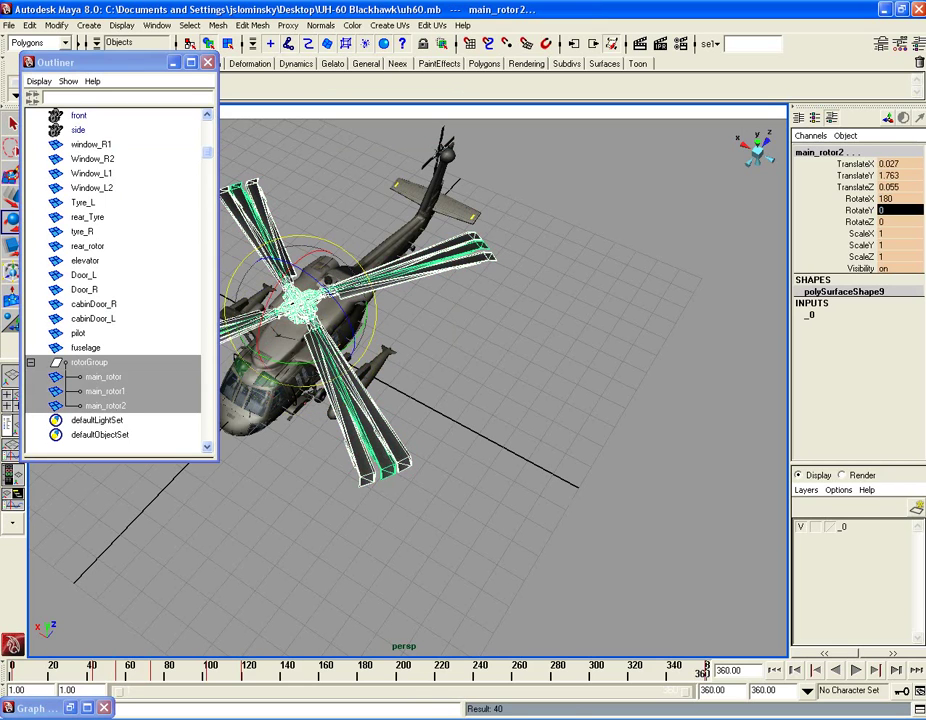
Step: Play the rotor animation from frame 1 with the Outliner minimized and check the spin up to frame 360 from a lower angle
{"action": "key", "text": "alt+v"}
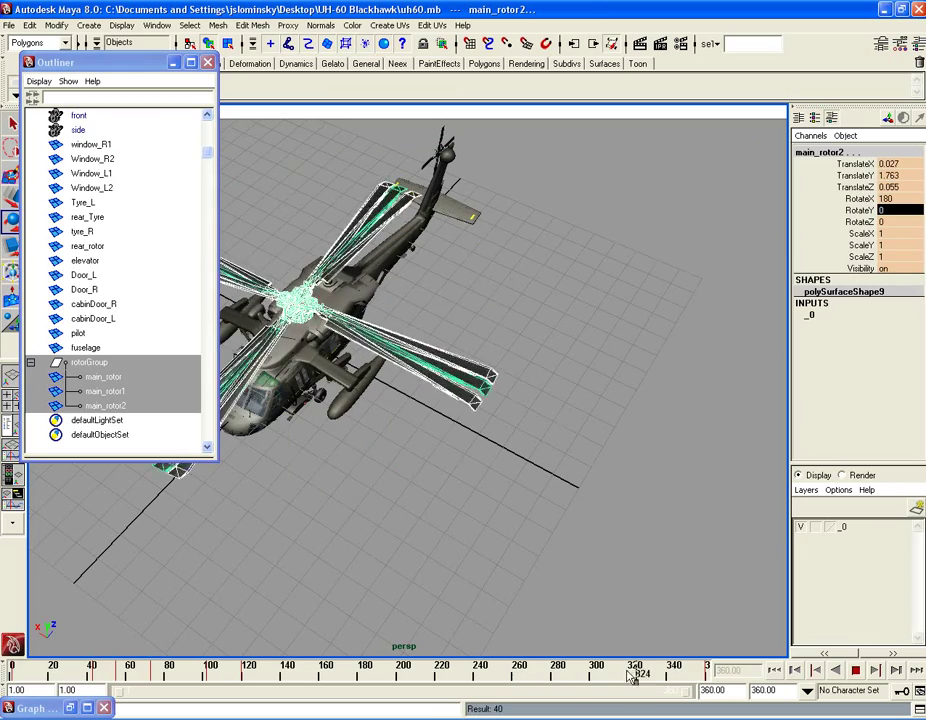
{"action": "left_click_drag", "start_coordinate": [539, 670], "coordinate": [12, 676]}
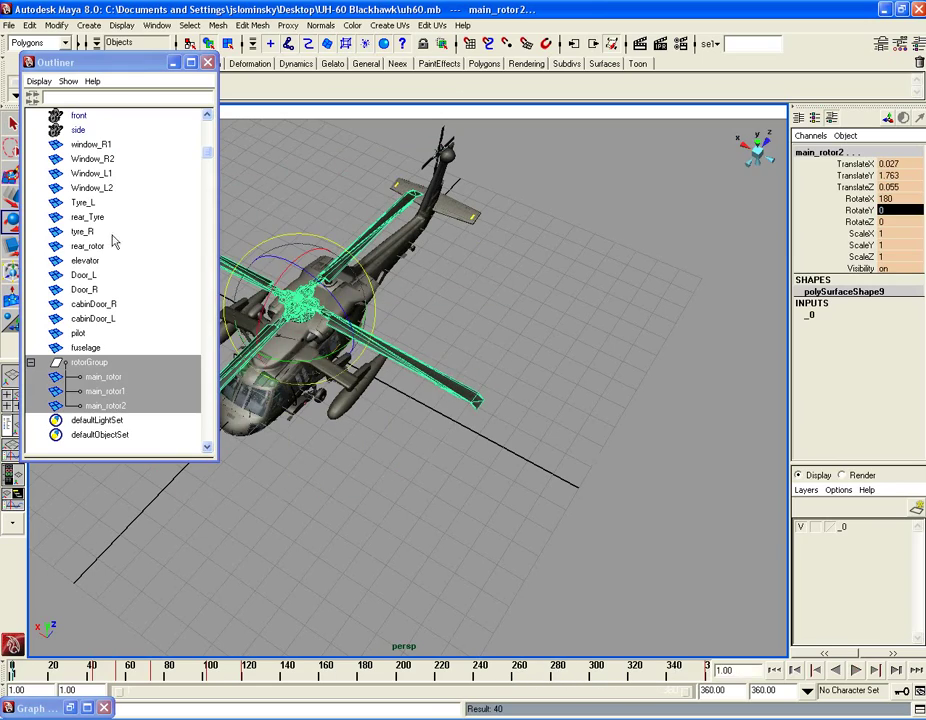
{"action": "left_click", "coordinate": [171, 63]}
{"action": "left_click", "coordinate": [855, 670]}
{"action": "left_click_drag", "start_coordinate": [405, 401], "coordinate": [366, 386], "text": "alt"}
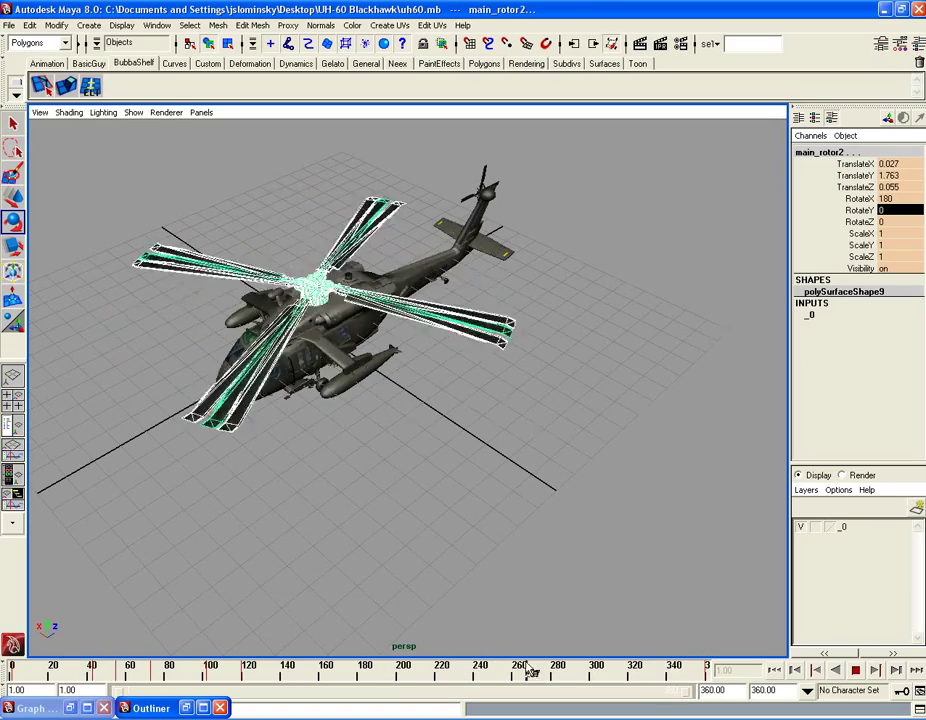
{"action": "mouse_move", "coordinate": [535, 670]}
{"action": "left_mouse_down"}
{"action": "mouse_move", "coordinate": [589, 668]}
{"action": "mouse_move", "coordinate": [306, 668]}
{"action": "mouse_move", "coordinate": [203, 652]}
{"action": "mouse_move", "coordinate": [260, 653]}
{"action": "mouse_move", "coordinate": [110, 642]}
{"action": "mouse_move", "coordinate": [351, 643]}
{"action": "mouse_move", "coordinate": [717, 678]}
{"action": "mouse_move", "coordinate": [701, 637]}
{"action": "left_mouse_up"}
{"action": "left_click", "coordinate": [856, 670]}
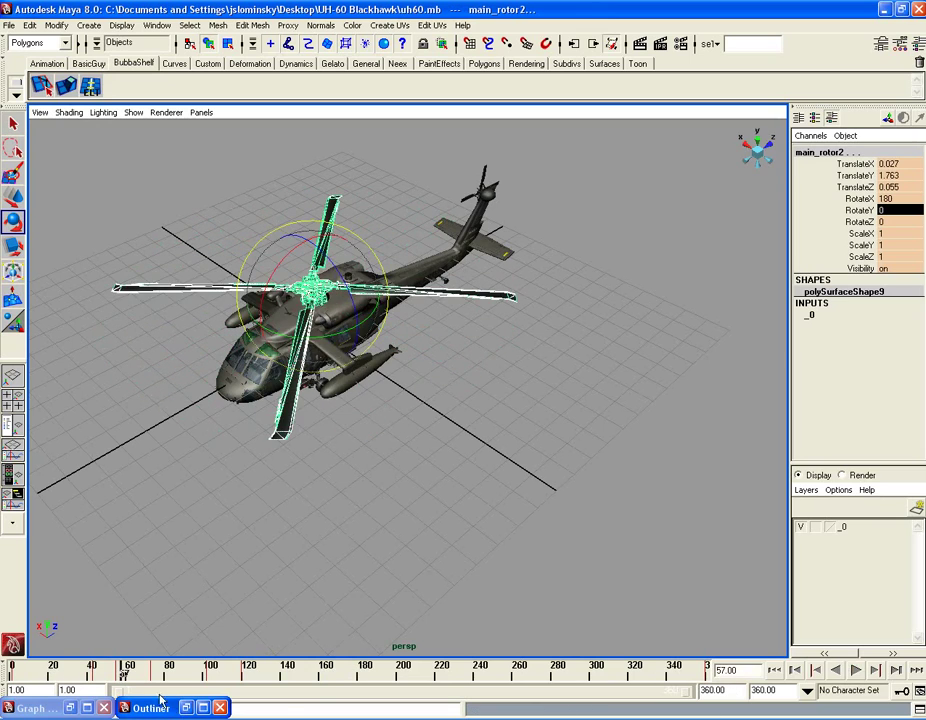
Step: Return to frame 360, select rotorGroup and open its RotateY value for editing
{"action": "mouse_move", "coordinate": [149, 672]}
{"action": "left_mouse_down"}
{"action": "mouse_move", "coordinate": [681, 714]}
{"action": "mouse_move", "coordinate": [719, 709]}
{"action": "left_mouse_up"}
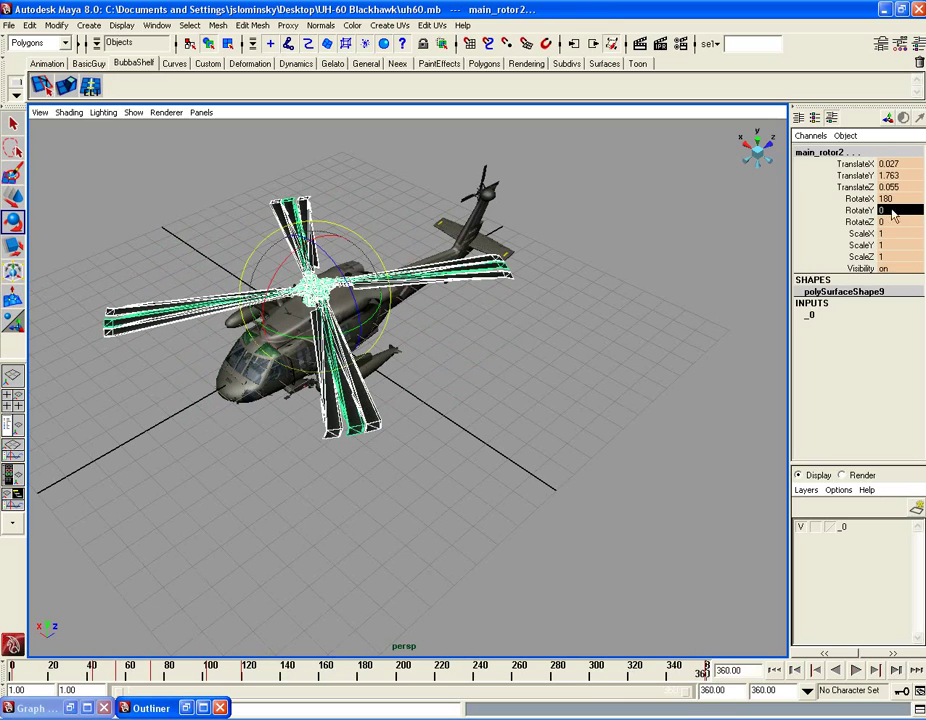
{"action": "left_click", "coordinate": [370, 424]}
{"action": "left_click", "coordinate": [364, 426]}
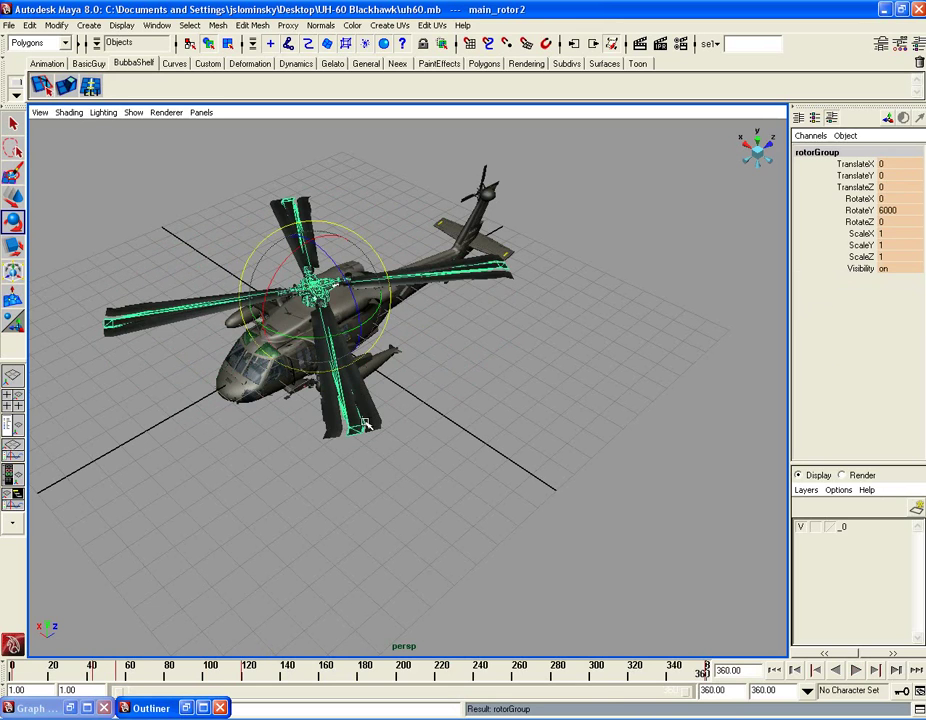
{"action": "key", "text": "Up"}
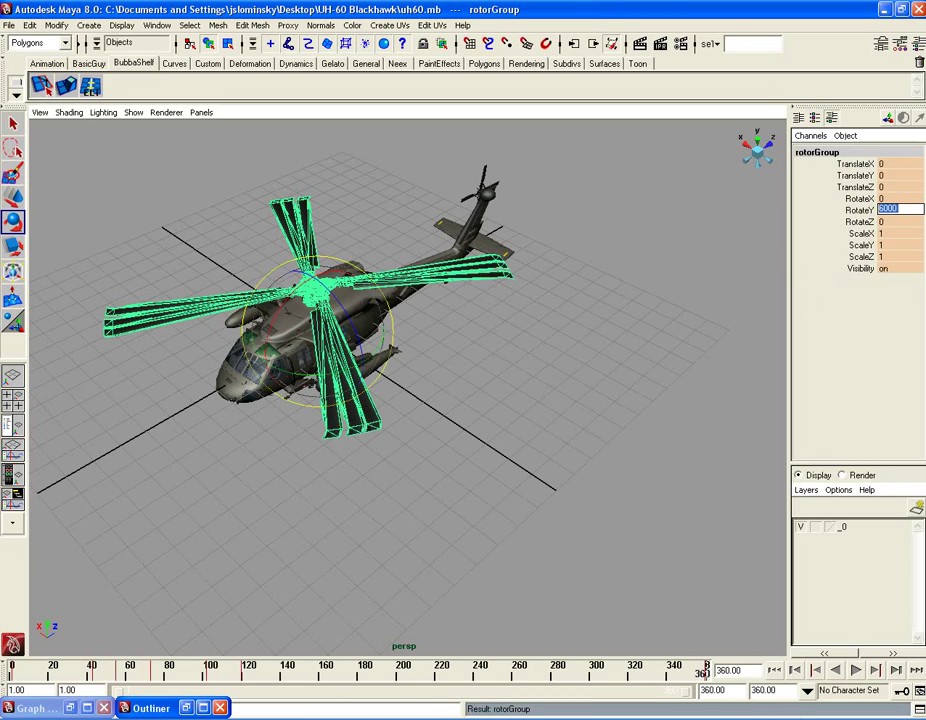
Step: Open Calculator to work out a lower RotateY value for rotorGroup at frame 360
{"action": "key", "text": "super"}
{"action": "left_click", "coordinate": [68, 682]}
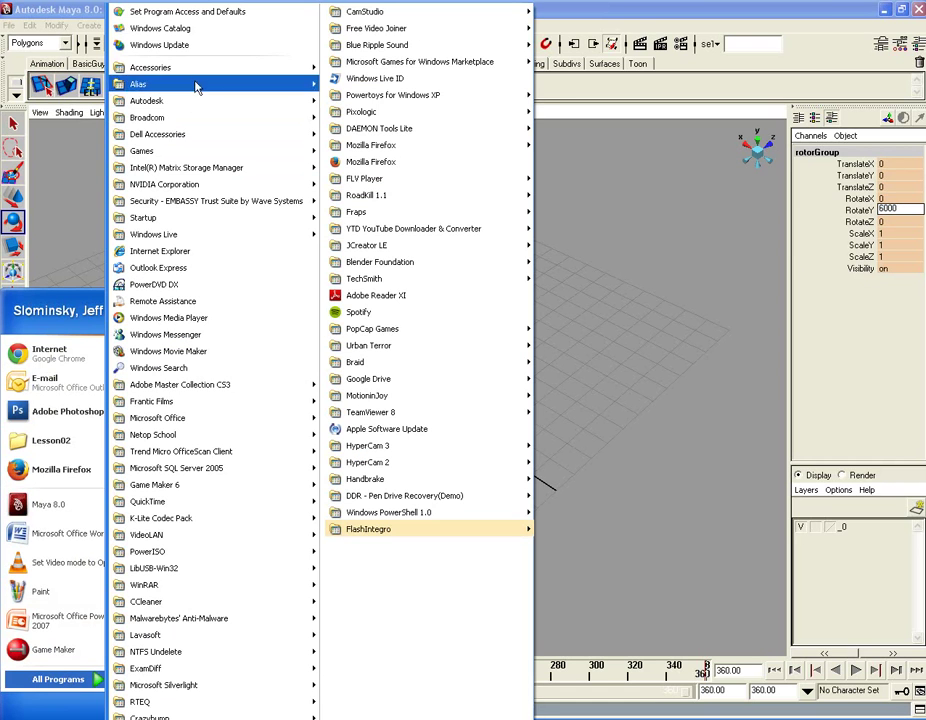
{"action": "mouse_move", "coordinate": [200, 67]}
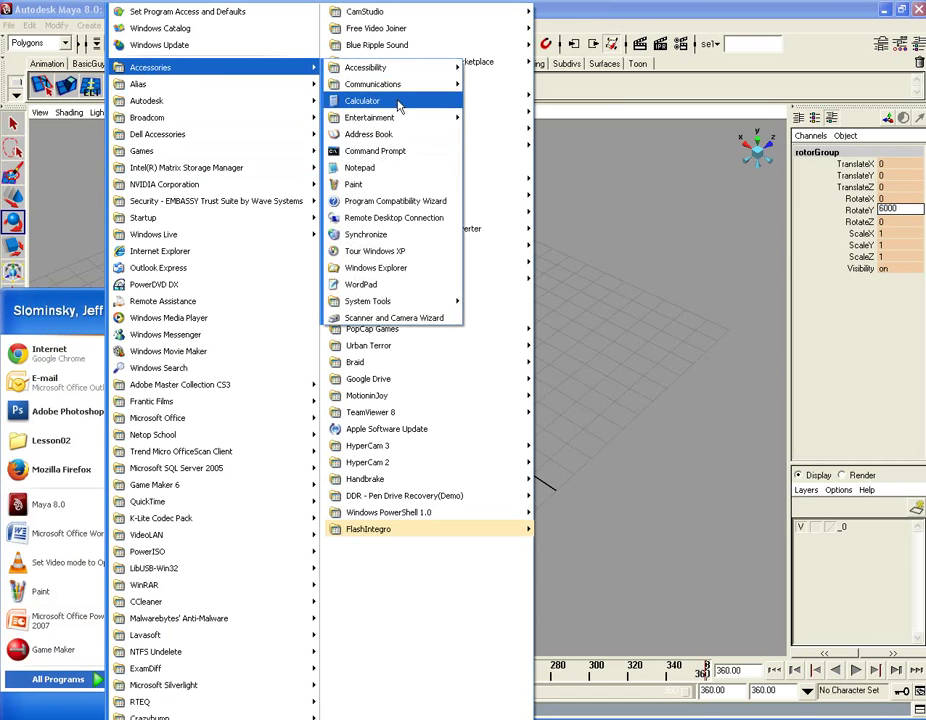
{"action": "left_click", "coordinate": [362, 101]}
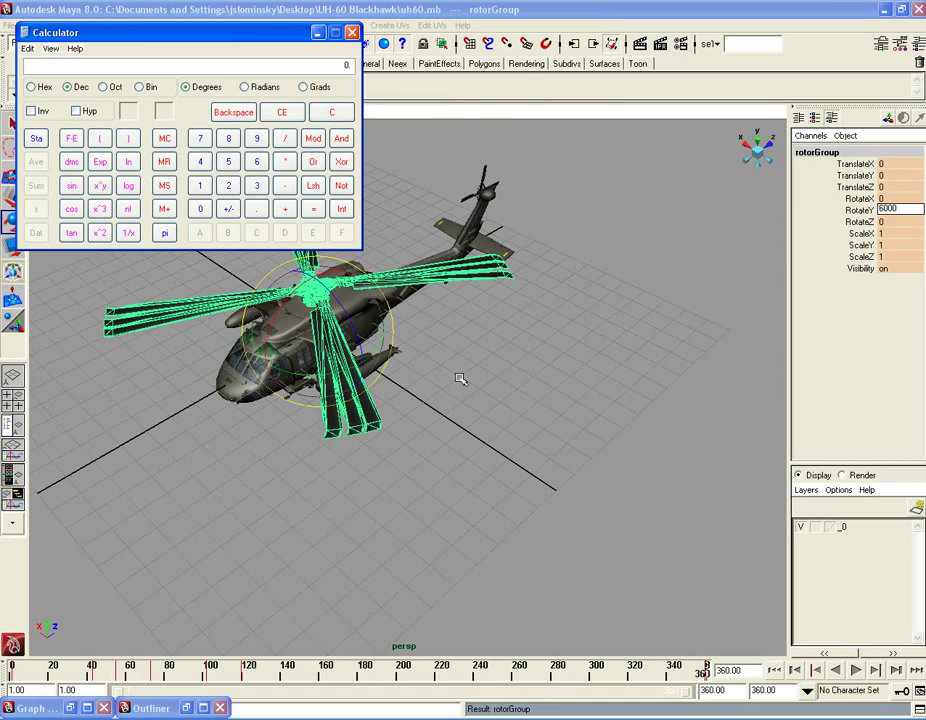
{"action": "left_click", "coordinate": [255, 161]}
{"action": "left_click", "coordinate": [202, 209]}
{"action": "left_click", "coordinate": [202, 209]}
{"action": "left_click", "coordinate": [99, 139]}
{"action": "left_click", "coordinate": [256, 187]}
{"action": "left_click", "coordinate": [256, 168]}
{"action": "left_click", "coordinate": [200, 205]}
{"action": "left_click", "coordinate": [284, 166]}
{"action": "left_click", "coordinate": [199, 163]}
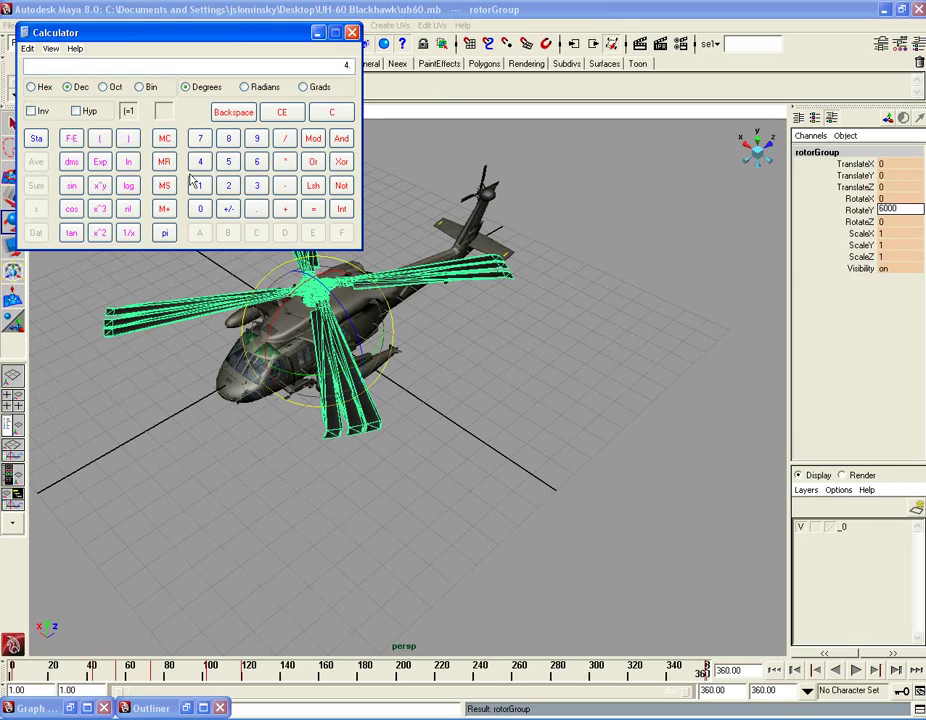
{"action": "left_click", "coordinate": [128, 139]}
{"action": "left_click", "coordinate": [258, 167]}
{"action": "left_click", "coordinate": [200, 208]}
{"action": "left_click", "coordinate": [331, 112]}
{"action": "left_click", "coordinate": [257, 185]}
{"action": "left_click", "coordinate": [257, 161]}
{"action": "left_click", "coordinate": [200, 208]}
{"action": "left_click", "coordinate": [312, 208]}
{"action": "left_click", "coordinate": [330, 114]}
Step: Subtract 1440 from 6000 to work out a lower RotateY value for rotorGroup, and close Calculator
{"action": "double_click", "coordinate": [201, 209]}
{"action": "left_click", "coordinate": [201, 209]}
{"action": "left_click", "coordinate": [283, 192]}
{"action": "left_click", "coordinate": [207, 192]}
{"action": "left_click", "coordinate": [206, 169]}
{"action": "left_click", "coordinate": [206, 169]}
{"action": "left_click", "coordinate": [199, 210]}
{"action": "left_click", "coordinate": [313, 209]}
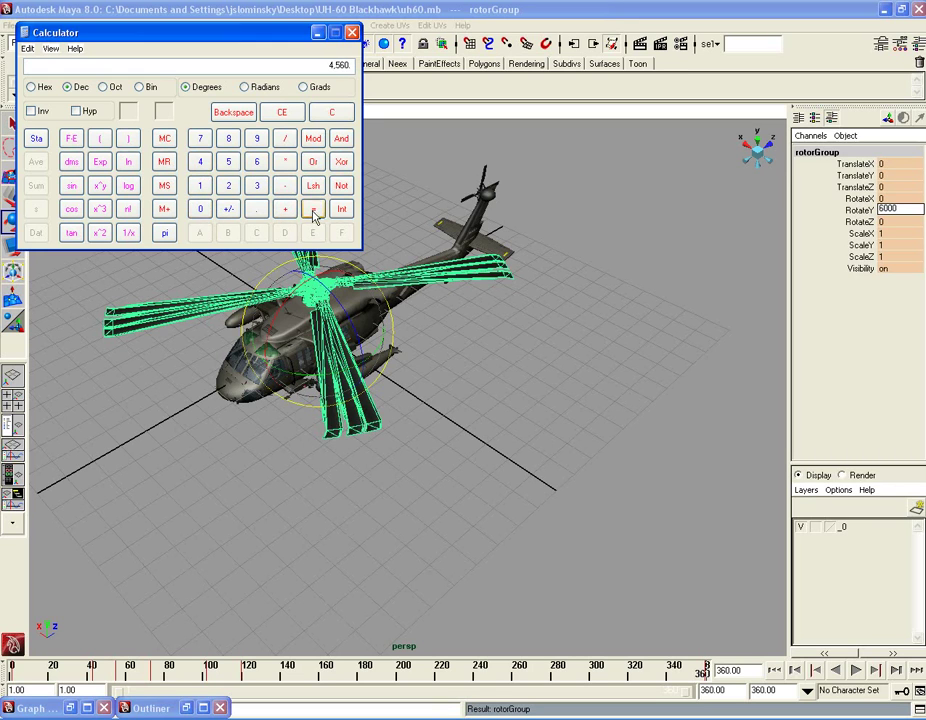
{"action": "left_click", "coordinate": [351, 33]}
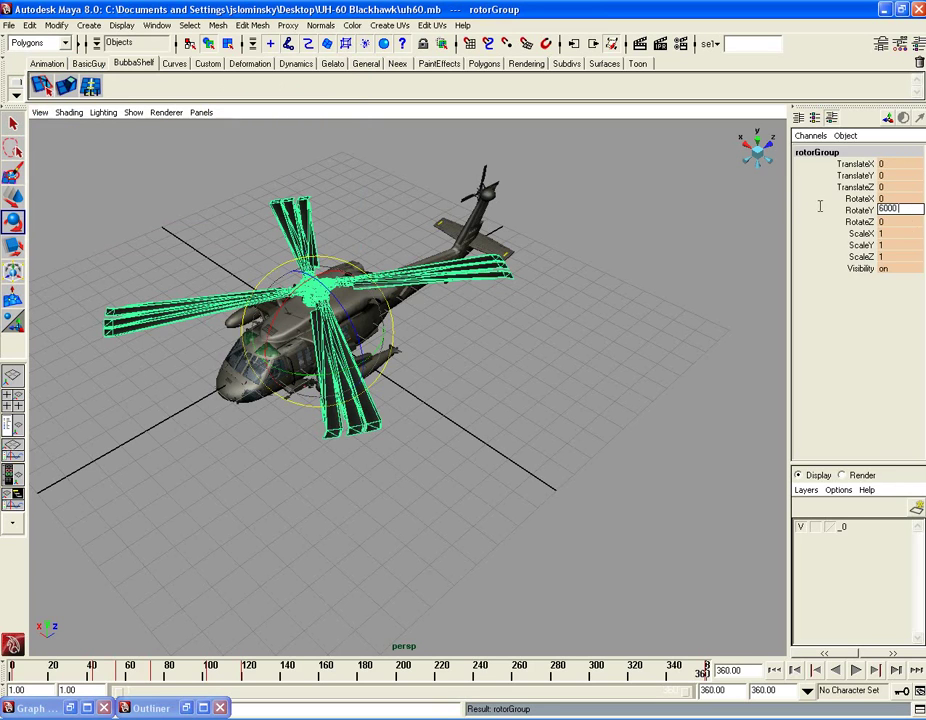
Step: Try a RotateY of 4560 on rotorGroup at frame 360 without keying it
{"action": "left_click_drag", "start_coordinate": [906, 208], "coordinate": [812, 220]}
{"action": "type", "text": "4560"}
{"action": "key", "text": "Return"}
{"action": "type", "text": "4"}
Step: Play the rotor animation from frame 1 in a wider view and scrub through the timeline to check the spin
{"action": "mouse_move", "coordinate": [530, 668]}
{"action": "left_mouse_down"}
{"action": "mouse_move", "coordinate": [568, 673]}
{"action": "mouse_move", "coordinate": [444, 673]}
{"action": "mouse_move", "coordinate": [630, 680]}
{"action": "mouse_move", "coordinate": [12, 678]}
{"action": "left_mouse_up"}
{"action": "left_click", "coordinate": [851, 673]}
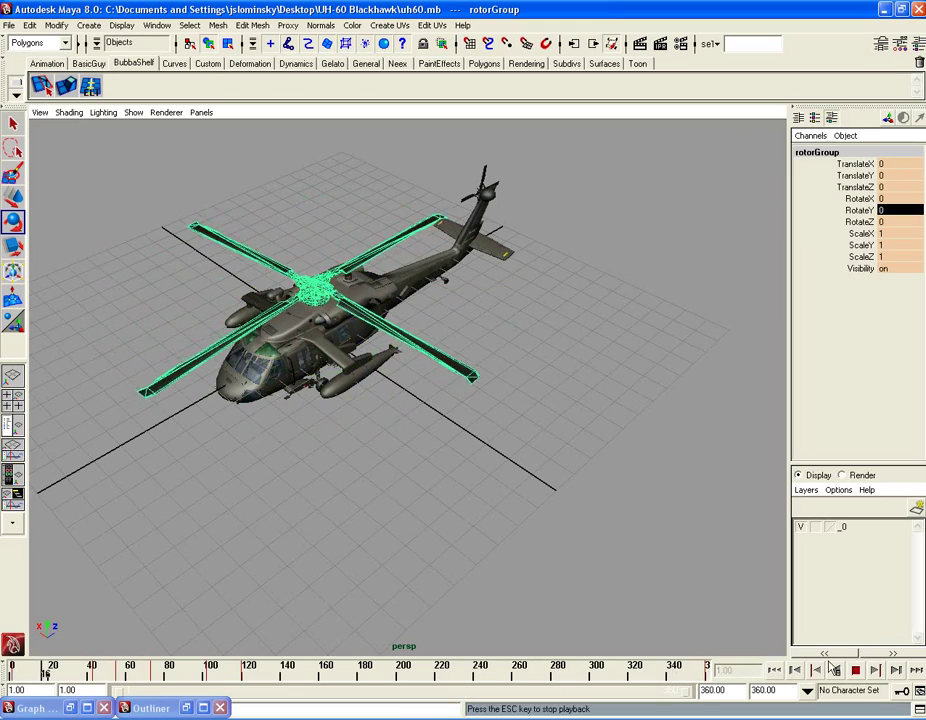
{"action": "left_click", "coordinate": [428, 482]}
{"action": "scroll", "coordinate": [425, 483], "scroll_direction": "up", "scroll_amount": 3}
{"action": "scroll", "coordinate": [425, 483], "scroll_direction": "down", "scroll_amount": 5}
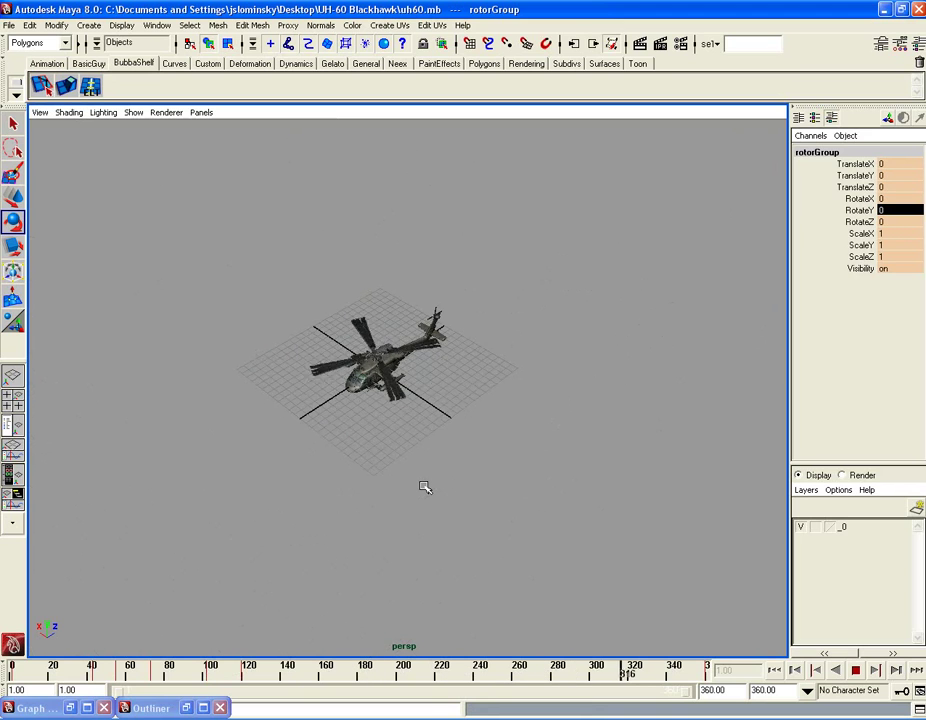
{"action": "left_click", "coordinate": [854, 674]}
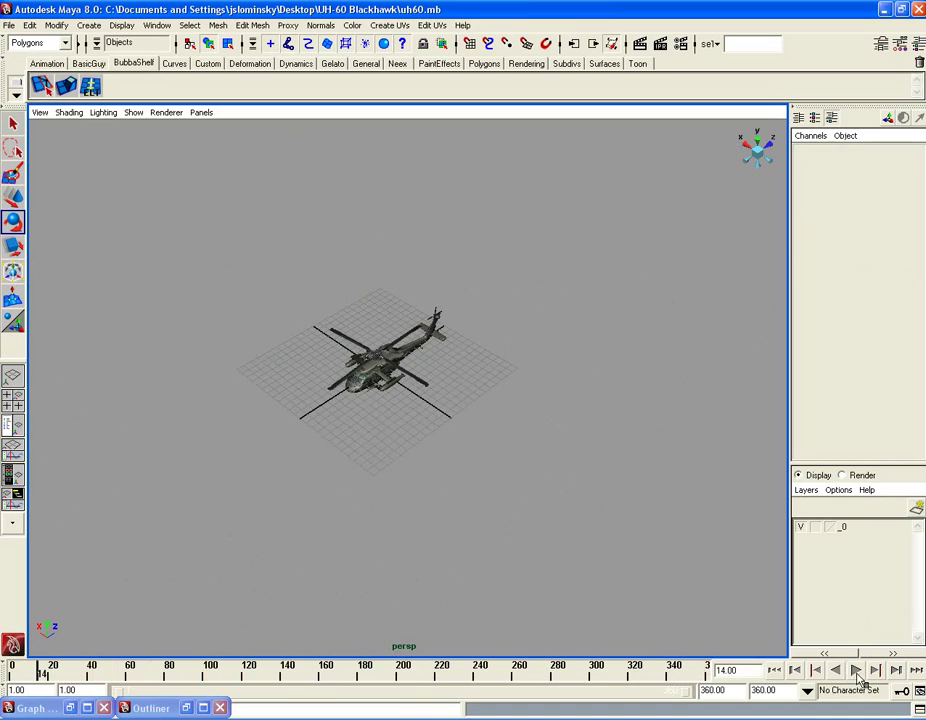
{"action": "left_click_drag", "start_coordinate": [358, 666], "coordinate": [602, 686]}
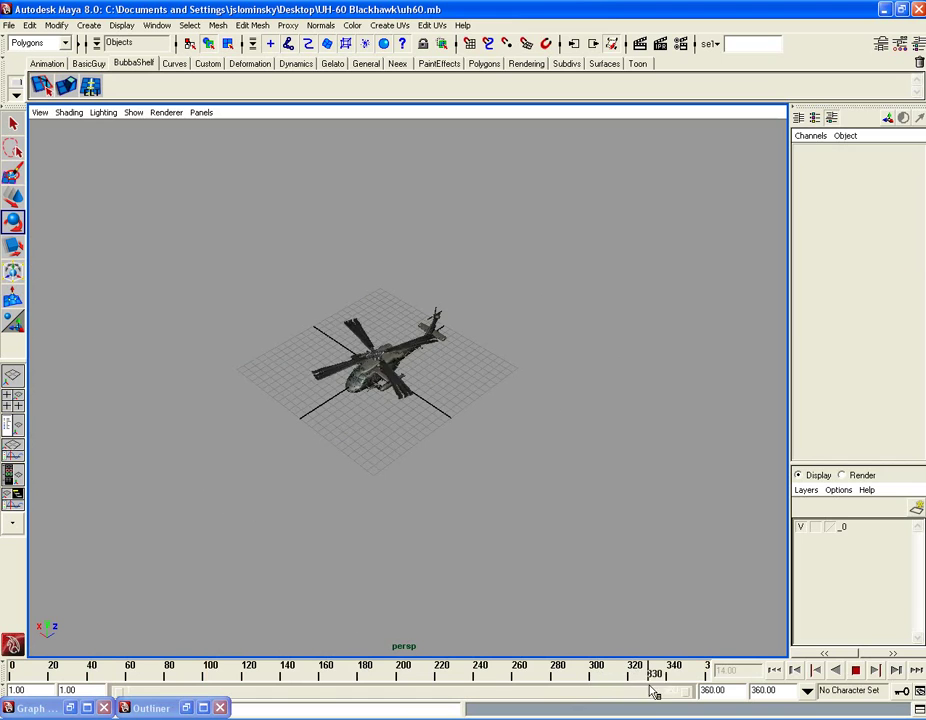
{"action": "mouse_move", "coordinate": [673, 685]}
{"action": "left_mouse_down"}
{"action": "mouse_move", "coordinate": [704, 676]}
{"action": "mouse_move", "coordinate": [547, 677]}
{"action": "mouse_move", "coordinate": [733, 682]}
{"action": "mouse_move", "coordinate": [12, 684]}
{"action": "left_mouse_up"}
Step: Restore the Outliner, select rotorGroup, and check its rotation by playing around frame 120 and scrubbing to frame 175
{"action": "left_click", "coordinate": [197, 706]}
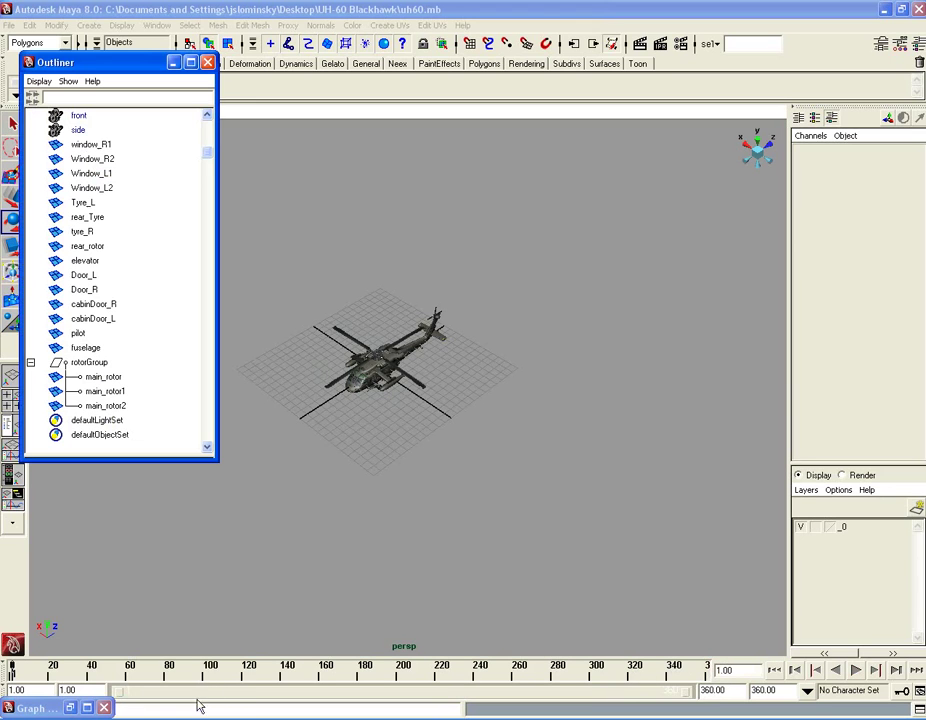
{"action": "left_click", "coordinate": [88, 362]}
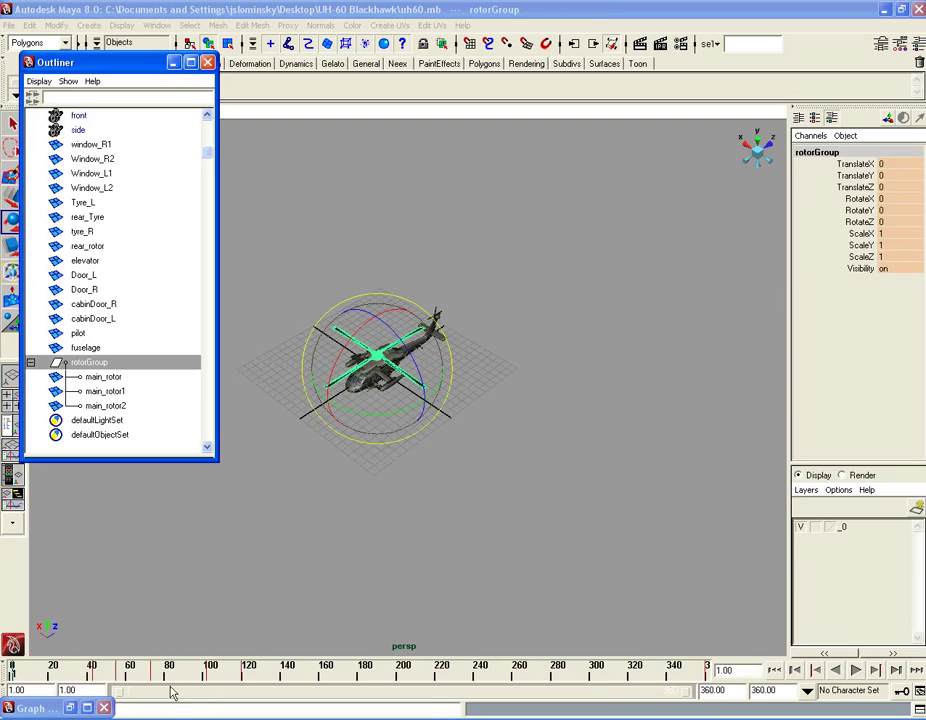
{"action": "mouse_move", "coordinate": [182, 679]}
{"action": "left_mouse_down"}
{"action": "mouse_move", "coordinate": [244, 678]}
{"action": "mouse_move", "coordinate": [266, 689]}
{"action": "mouse_move", "coordinate": [296, 674]}
{"action": "mouse_move", "coordinate": [399, 674]}
{"action": "mouse_move", "coordinate": [556, 686]}
{"action": "mouse_move", "coordinate": [243, 675]}
{"action": "left_mouse_up"}
{"action": "key", "text": "alt+v"}
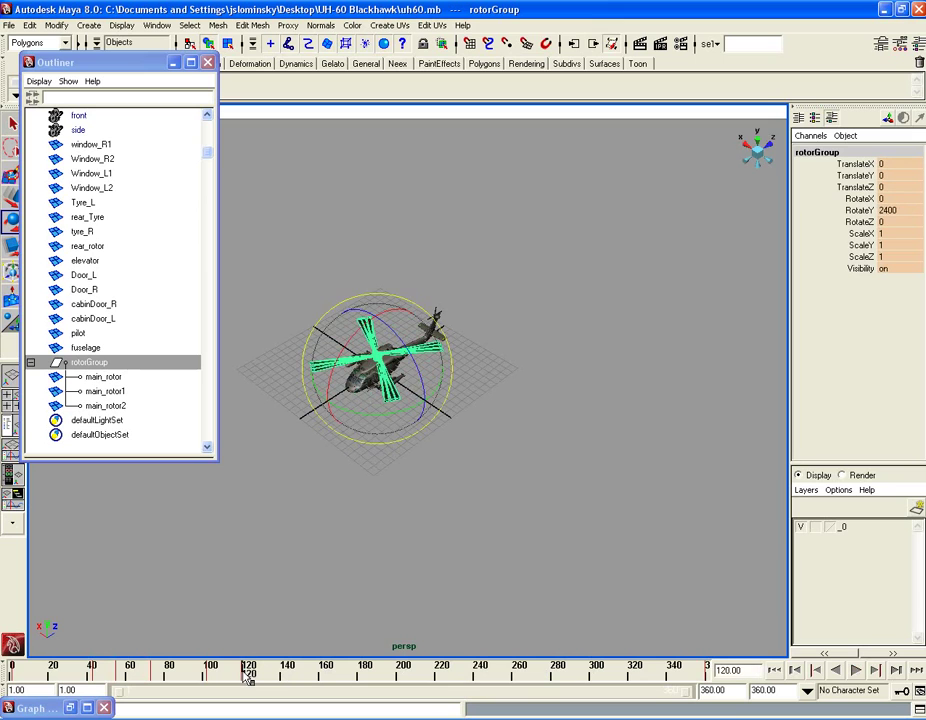
{"action": "key", "text": "alt+v"}
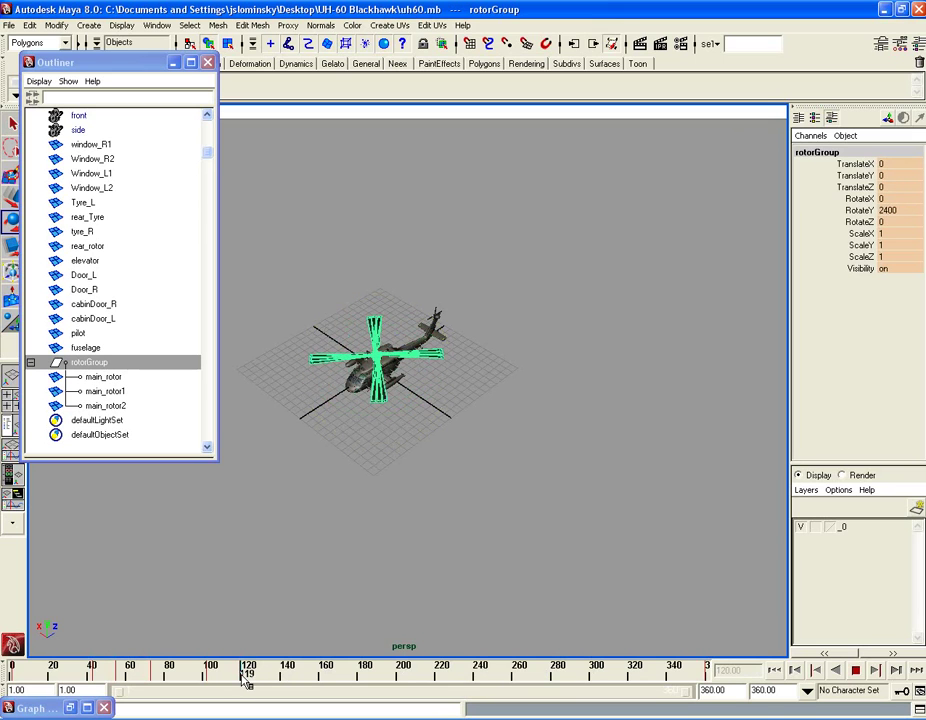
{"action": "key", "text": "alt+v"}
{"action": "key", "text": "alt+v"}
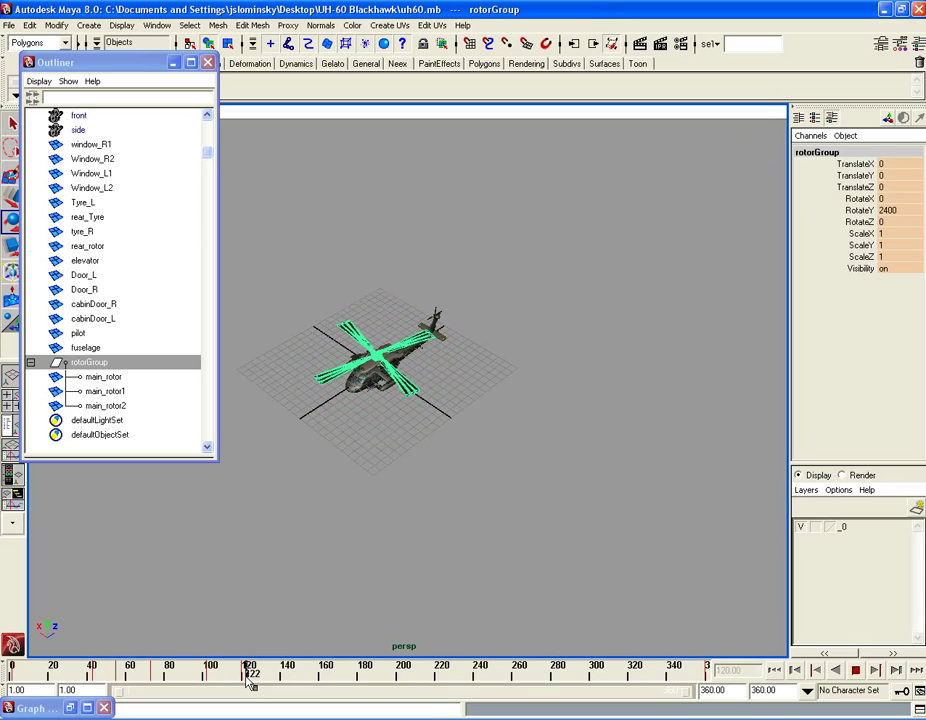
{"action": "key", "text": "alt+v"}
{"action": "left_click_drag", "start_coordinate": [249, 681], "coordinate": [354, 683]}
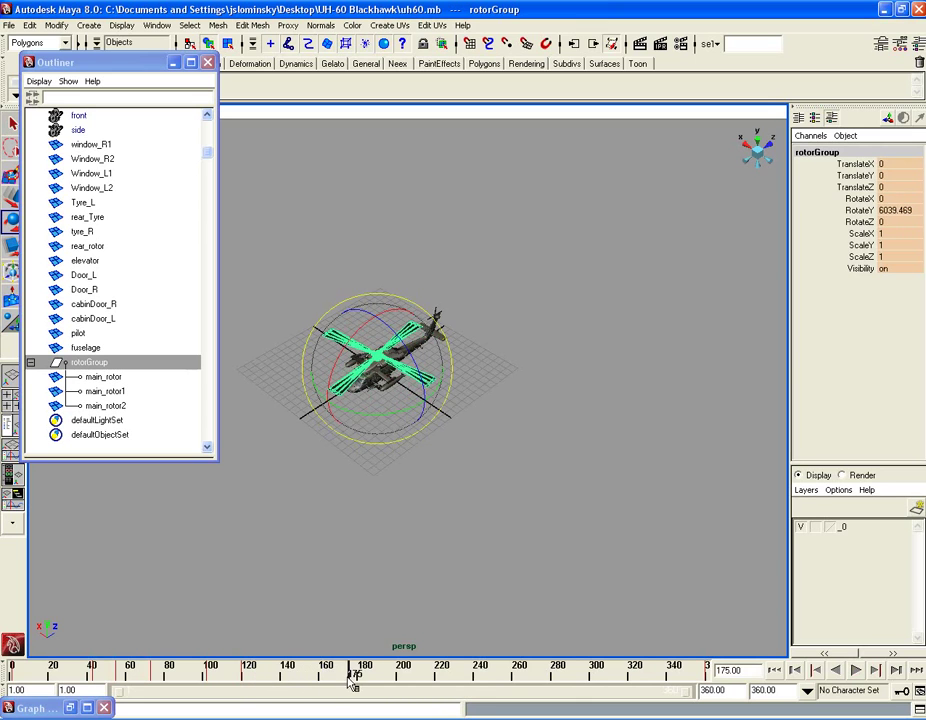
Step: Open the Graph Editor, frame all curves, and raise the last RotateY key to about 13279 at frame 352
{"action": "left_click", "coordinate": [71, 707]}
{"action": "key", "text": "a"}
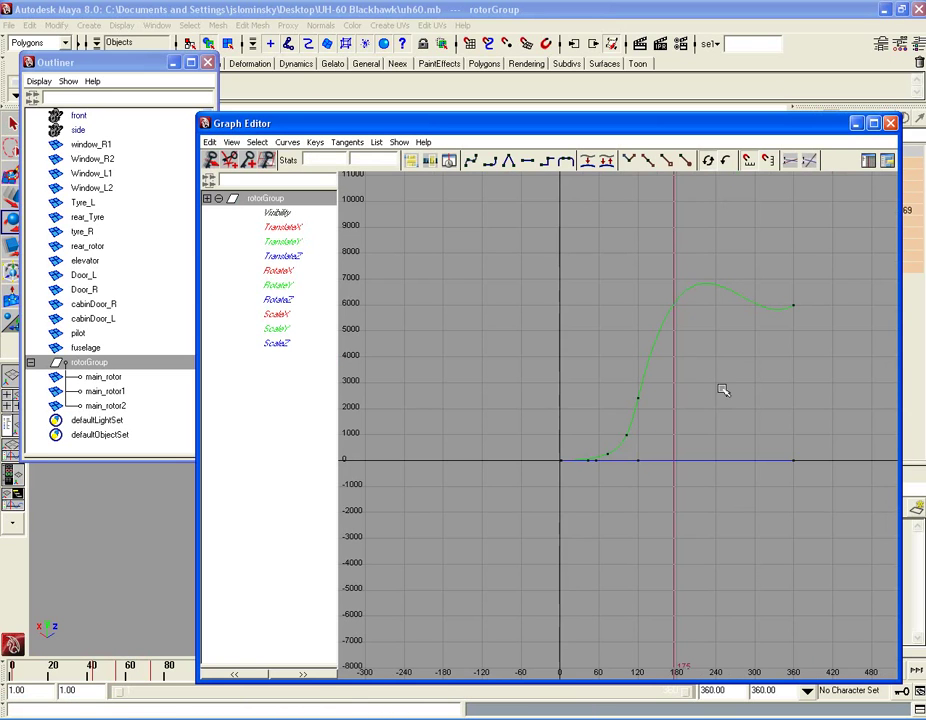
{"action": "left_click", "coordinate": [805, 309]}
{"action": "middle_click_drag", "start_coordinate": [808, 333], "coordinate": [667, 363], "text": "alt"}
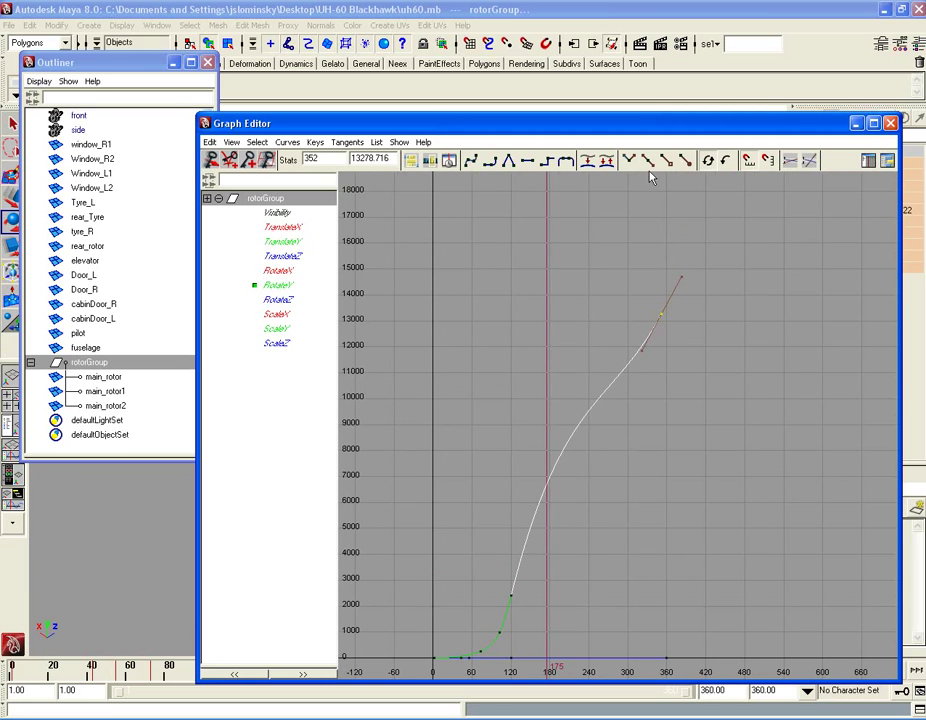
Step: Try flattening and re-angling the last RotateY key's tangent, and undo a trial move of the frame 120 key
{"action": "left_click", "coordinate": [528, 161]}
{"action": "left_click", "coordinate": [707, 310]}
{"action": "middle_click_drag", "start_coordinate": [705, 316], "coordinate": [695, 264]}
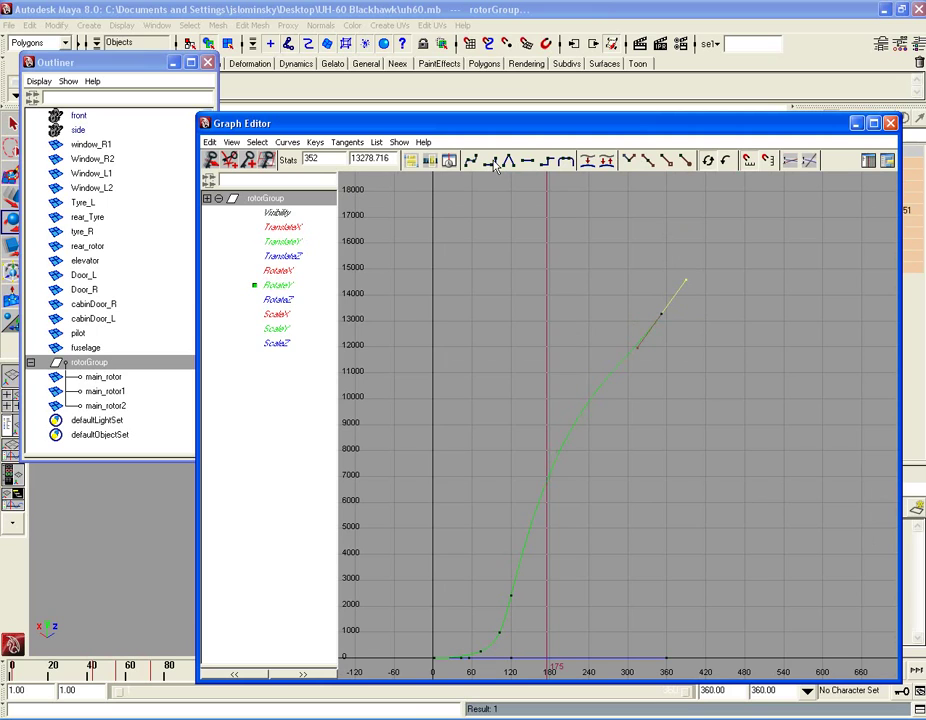
{"action": "left_click", "coordinate": [513, 595]}
{"action": "middle_click_drag", "start_coordinate": [513, 595], "coordinate": [531, 590]}
{"action": "key", "text": "z"}
Step: Raise the last RotateY key to about 14315 at frame 353 and nudge the frame 120 key to about 2512 at frame 121
{"action": "left_click", "coordinate": [627, 585]}
{"action": "left_click_drag", "start_coordinate": [654, 303], "coordinate": [664, 324]}
{"action": "middle_click_drag", "start_coordinate": [656, 310], "coordinate": [657, 283]}
{"action": "left_click", "coordinate": [514, 597]}
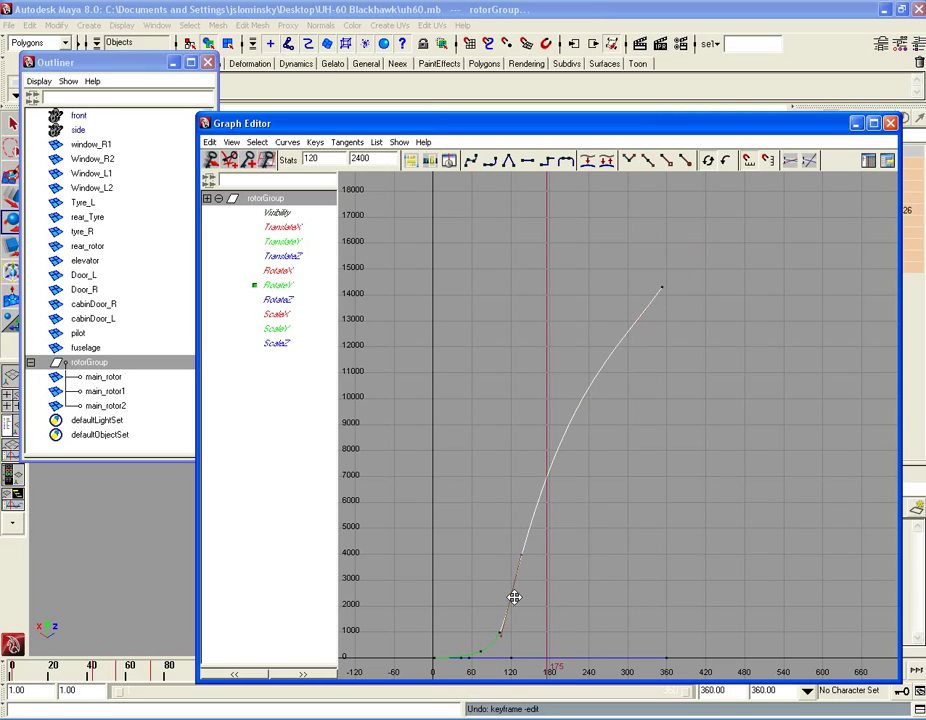
{"action": "middle_click_drag", "start_coordinate": [514, 597], "coordinate": [527, 540]}
{"action": "left_click", "coordinate": [660, 289]}
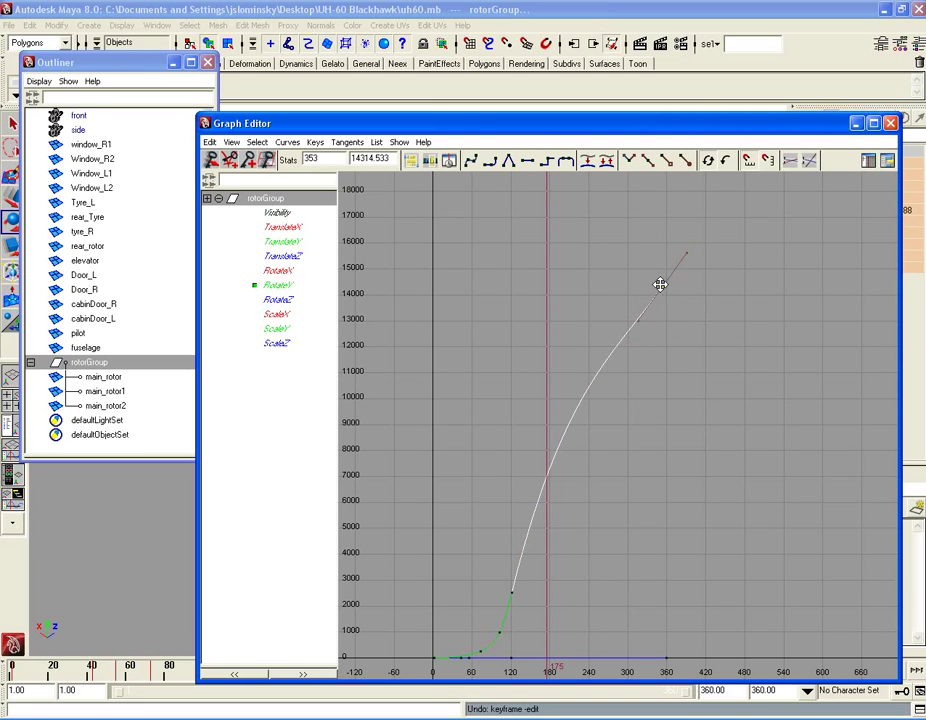
{"action": "middle_click_drag", "start_coordinate": [657, 281], "coordinate": [590, 364]}
{"action": "key", "text": "z"}
Step: Give the last RotateY key and the key at frame 121 clamped tangents to straighten the curve between them
{"action": "left_click", "coordinate": [528, 164]}
{"action": "left_click", "coordinate": [490, 163]}
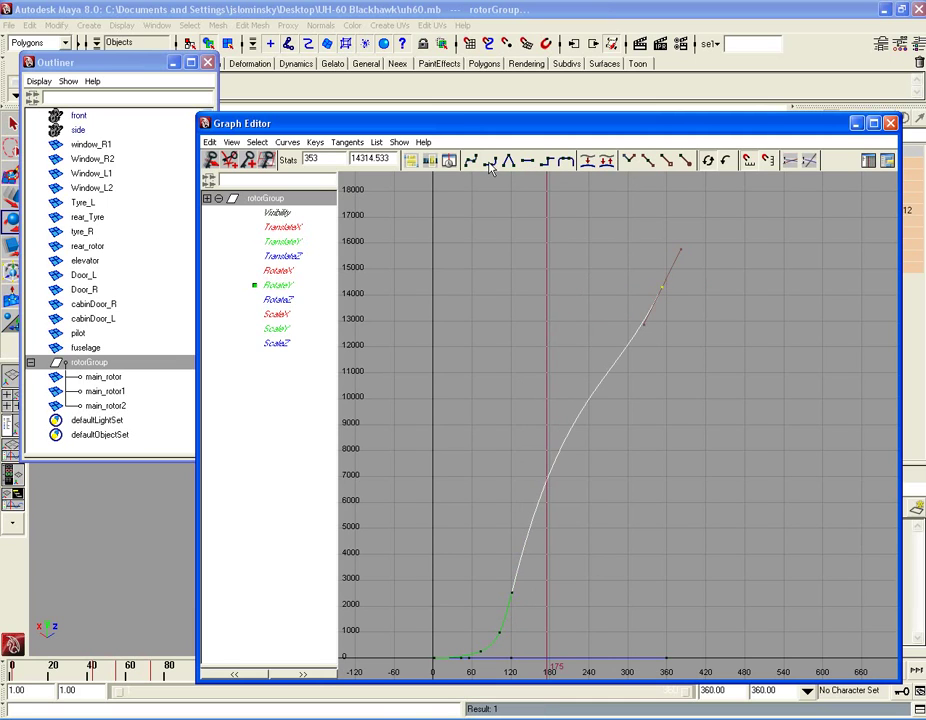
{"action": "left_click_drag", "start_coordinate": [498, 590], "coordinate": [533, 613]}
{"action": "left_click", "coordinate": [492, 164]}
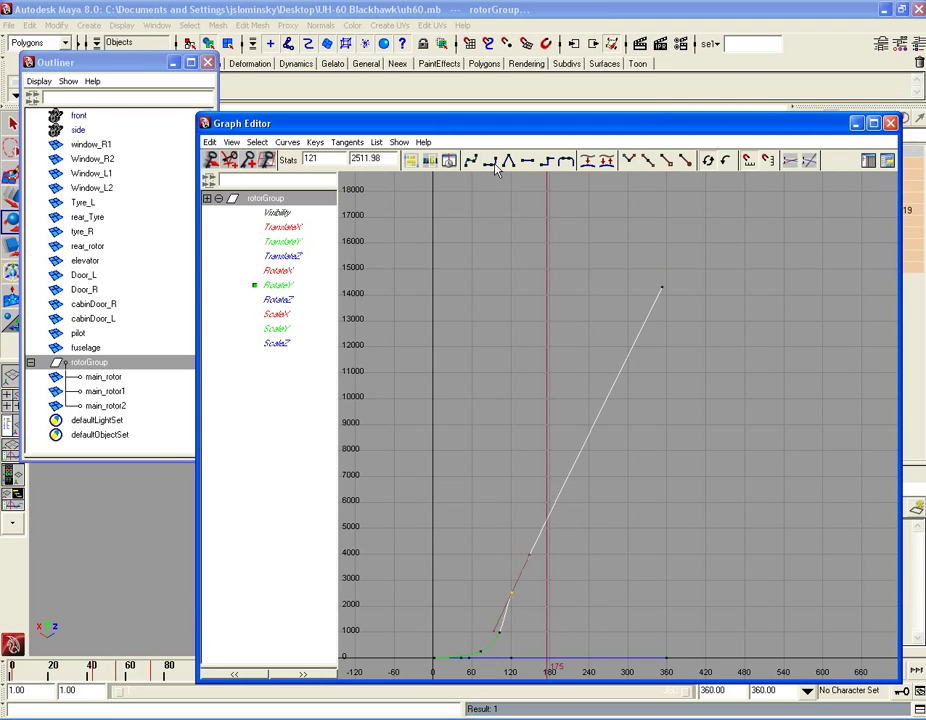
Step: Raise the RotateY key near frame 100 to about 1300 so the curve leads smoothly into the straight section
{"action": "middle_click_drag", "start_coordinate": [705, 525], "coordinate": [762, 383], "text": "alt"}
{"action": "left_click", "coordinate": [636, 483]}
{"action": "left_click_drag", "start_coordinate": [546, 480], "coordinate": [570, 500]}
{"action": "left_click", "coordinate": [617, 480]}
{"action": "left_click", "coordinate": [556, 492]}
{"action": "middle_click_drag", "start_coordinate": [556, 490], "coordinate": [731, 328]}
{"action": "left_click", "coordinate": [605, 492]}
{"action": "scroll", "coordinate": [604, 491], "scroll_direction": "up", "scroll_amount": 3}
{"action": "scroll", "coordinate": [602, 491], "scroll_direction": "down", "scroll_amount": 3}
{"action": "scroll", "coordinate": [646, 475], "scroll_direction": "up", "scroll_amount": 4}
{"action": "left_click", "coordinate": [545, 531]}
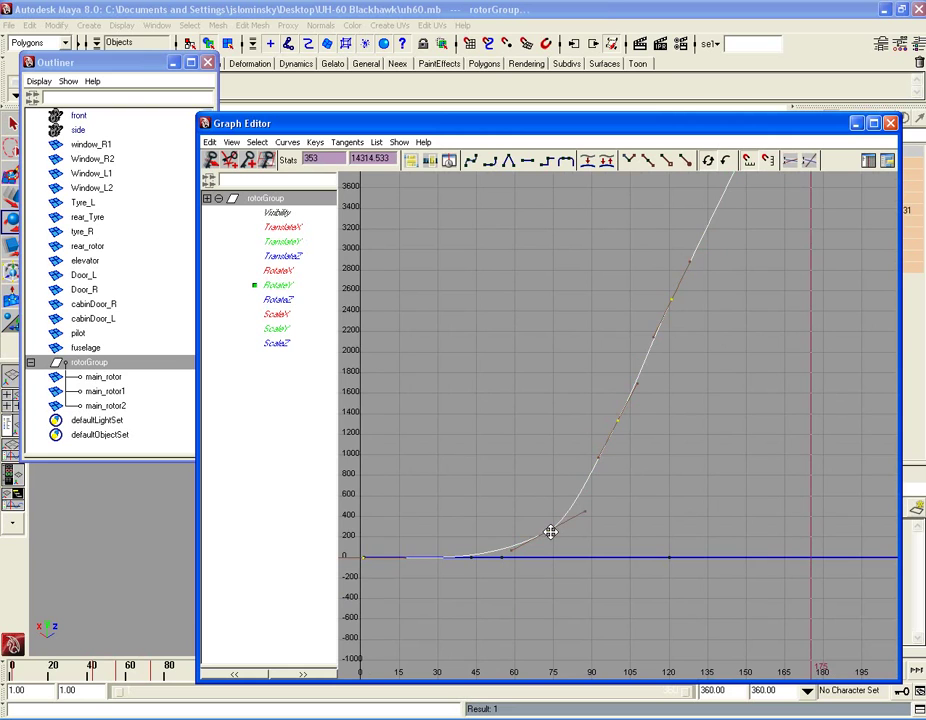
{"action": "middle_click_drag", "start_coordinate": [550, 532], "coordinate": [552, 531]}
Step: Examine the whole RotateY curve and its last key for a smooth ramp into constant speed
{"action": "scroll", "coordinate": [608, 498], "scroll_direction": "down", "scroll_amount": 10}
{"action": "middle_click_drag", "start_coordinate": [655, 477], "coordinate": [744, 417], "text": "alt"}
{"action": "left_click", "coordinate": [632, 505]}
{"action": "scroll", "coordinate": [636, 509], "scroll_direction": "up", "scroll_amount": 10}
{"action": "scroll", "coordinate": [649, 465], "scroll_direction": "down", "scroll_amount": 10}
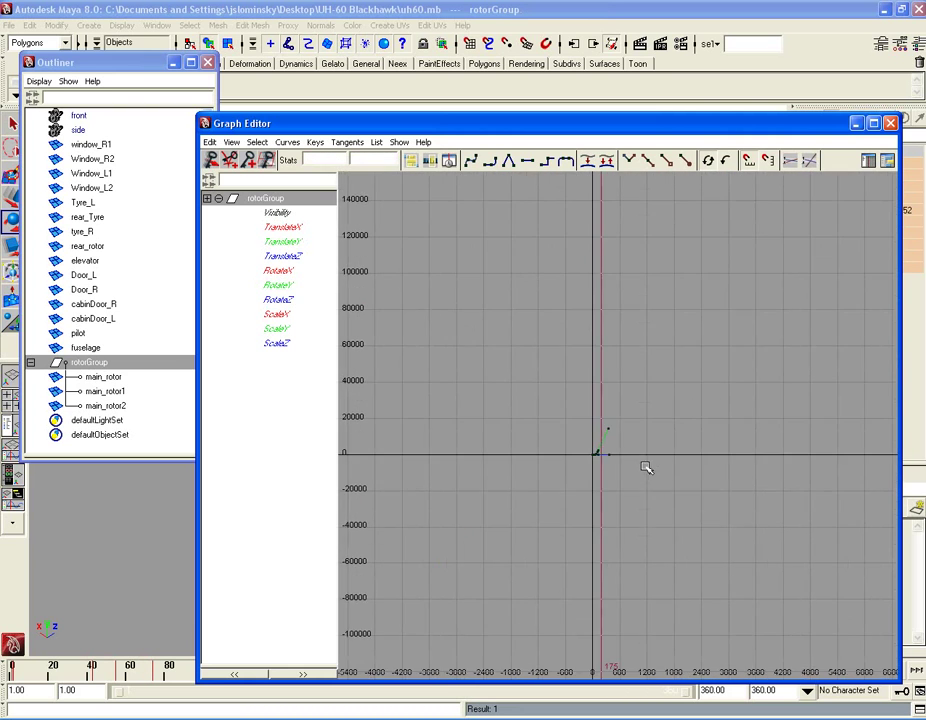
{"action": "scroll", "coordinate": [645, 466], "scroll_direction": "up", "scroll_amount": 5}
{"action": "key", "text": "f"}
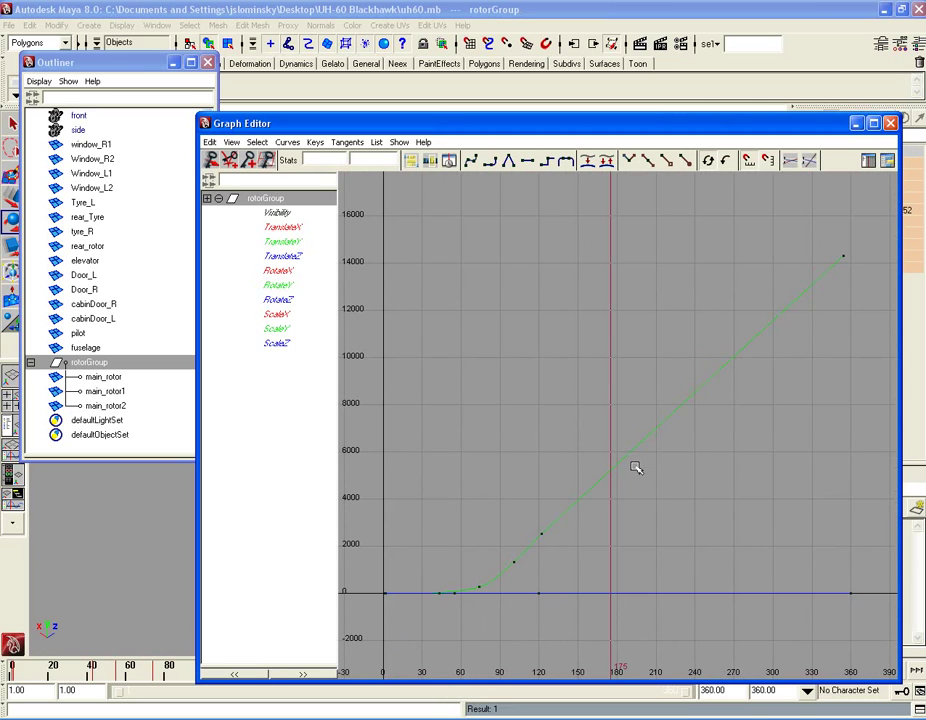
{"action": "scroll", "coordinate": [636, 467], "scroll_direction": "down", "scroll_amount": 5}
{"action": "scroll", "coordinate": [633, 484], "scroll_direction": "up", "scroll_amount": 5}
{"action": "left_click_drag", "start_coordinate": [719, 345], "coordinate": [759, 355]}
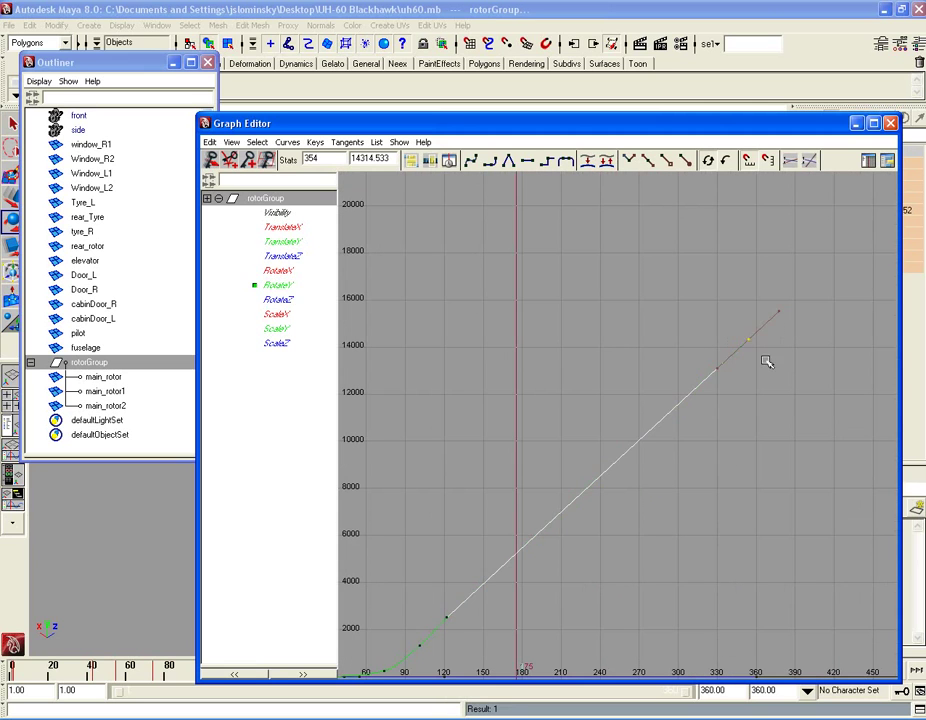
{"action": "left_click", "coordinate": [678, 430]}
{"action": "middle_click_drag", "start_coordinate": [678, 430], "coordinate": [764, 322], "text": "alt"}
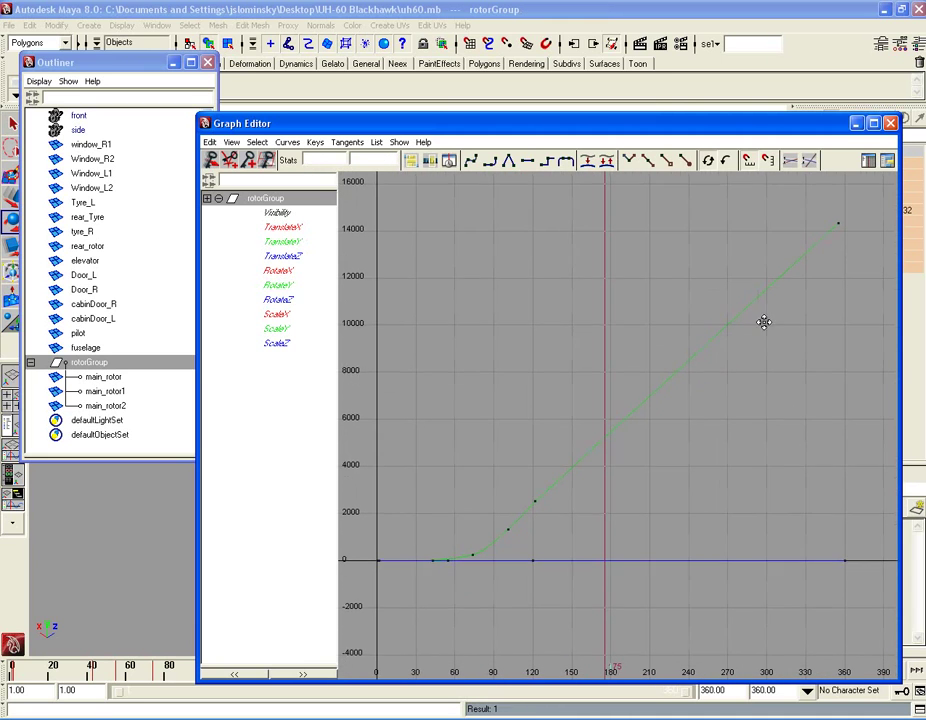
Step: Nudge the RotateY key near frame 101 to about 1301 at frame 102
{"action": "left_click", "coordinate": [511, 531]}
{"action": "middle_click_drag", "start_coordinate": [511, 532], "coordinate": [537, 506]}
{"action": "left_click", "coordinate": [388, 566]}
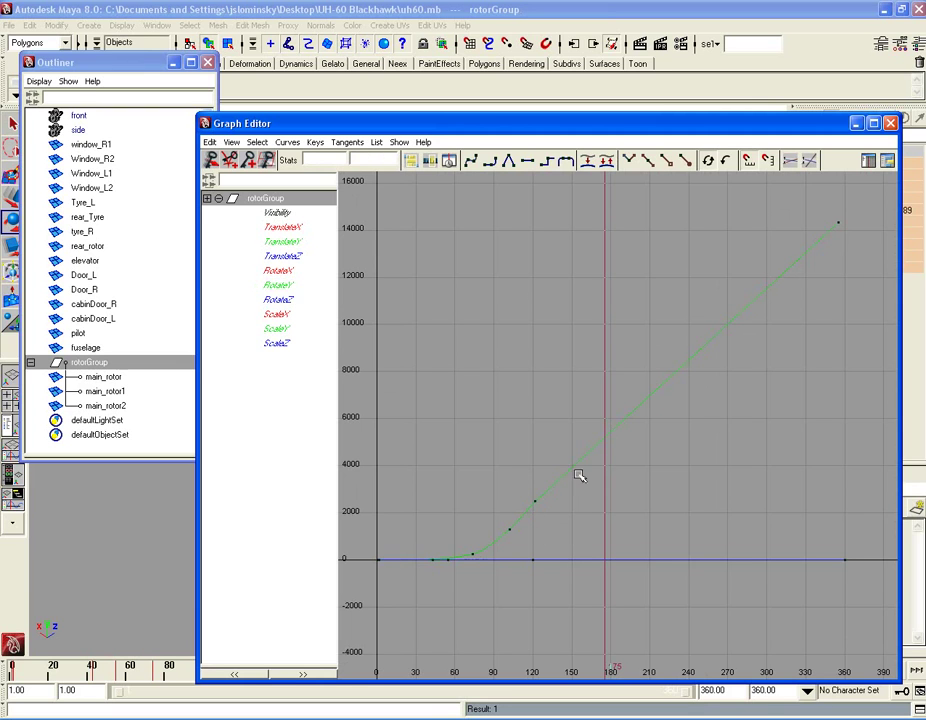
Step: Move the last RotateY key to about 15978 at frame 360 and try flat and spline tangents on the curve
{"action": "middle_click_drag", "start_coordinate": [581, 471], "coordinate": [522, 534], "text": "alt"}
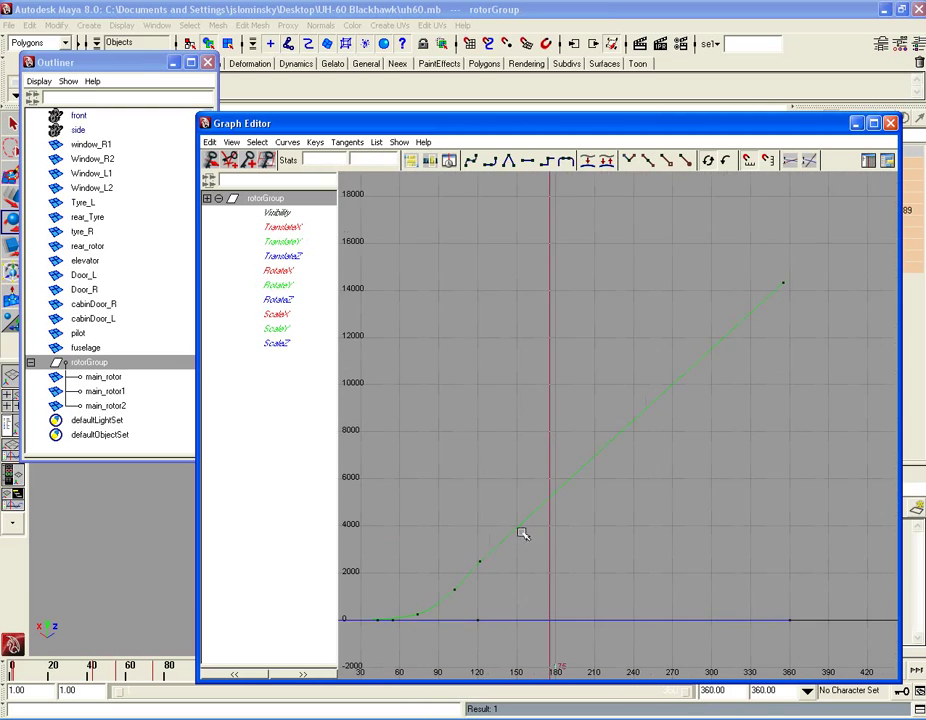
{"action": "left_click", "coordinate": [781, 285]}
{"action": "middle_click_drag", "start_coordinate": [781, 287], "coordinate": [786, 247]}
{"action": "left_click_drag", "start_coordinate": [503, 576], "coordinate": [501, 573]}
{"action": "left_click", "coordinate": [527, 163]}
{"action": "left_click", "coordinate": [473, 162]}
{"action": "left_click", "coordinate": [789, 243]}
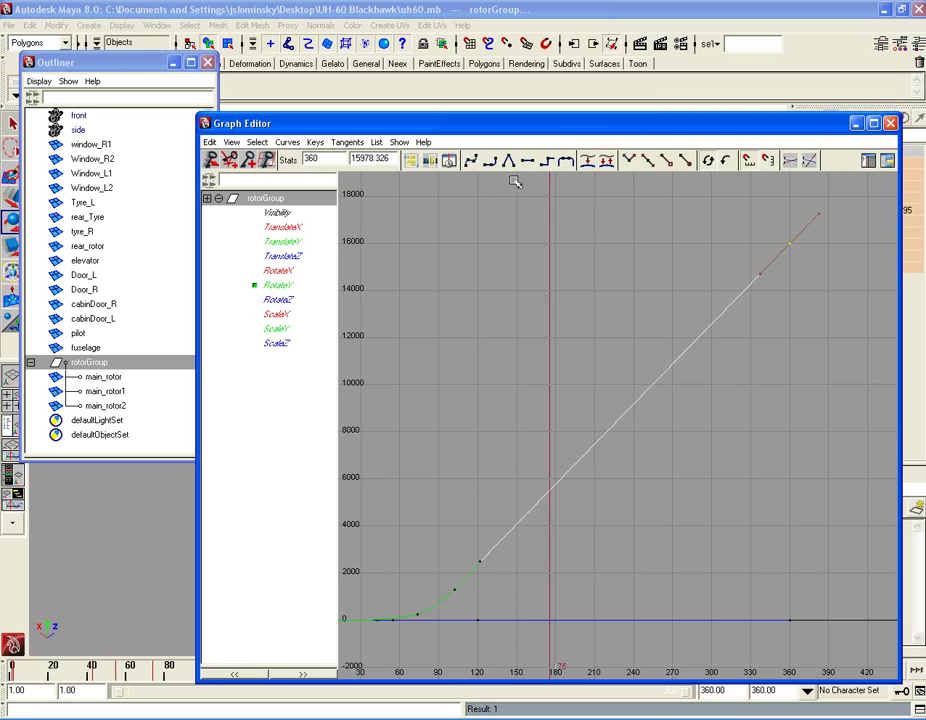
Step: Check the tangents of the early RotateY keys at frames 102 and 74 and at the start of the ramp
{"action": "left_click", "coordinate": [455, 589]}
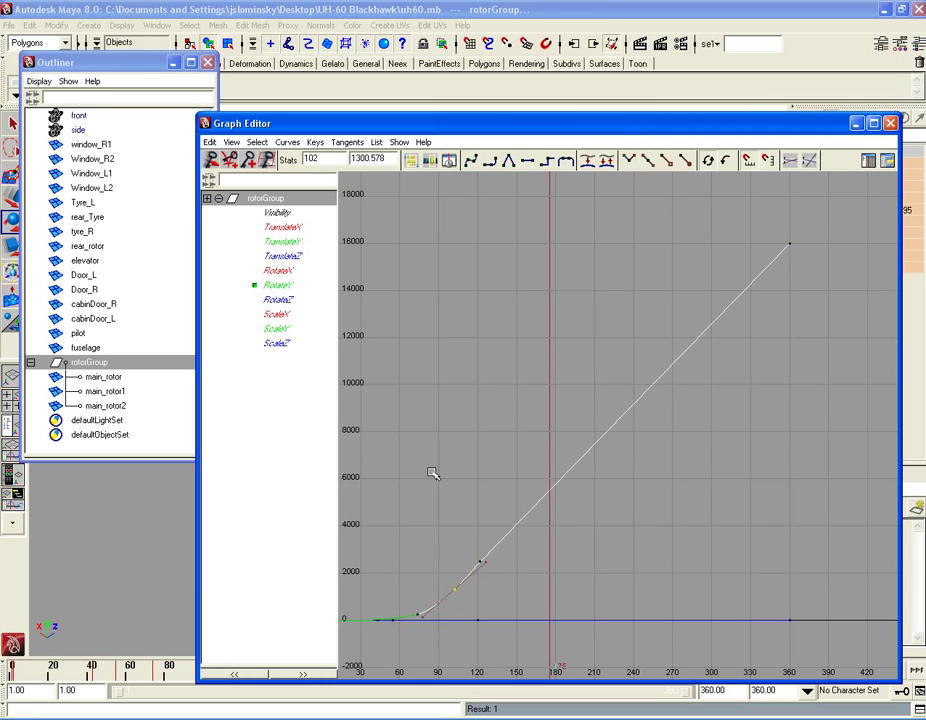
{"action": "left_click", "coordinate": [421, 612]}
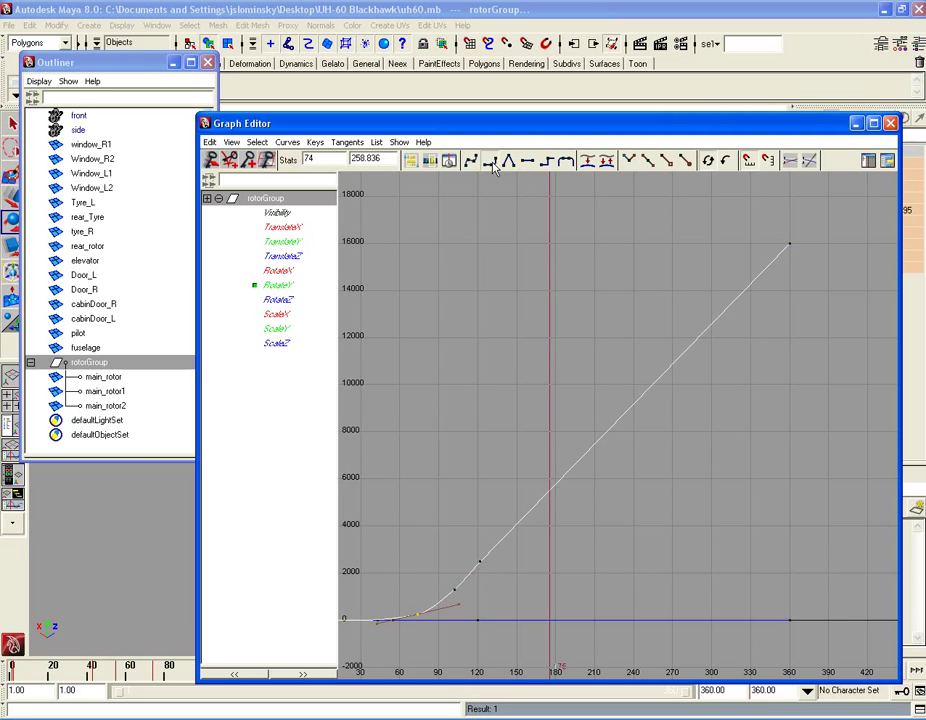
{"action": "left_click", "coordinate": [427, 562]}
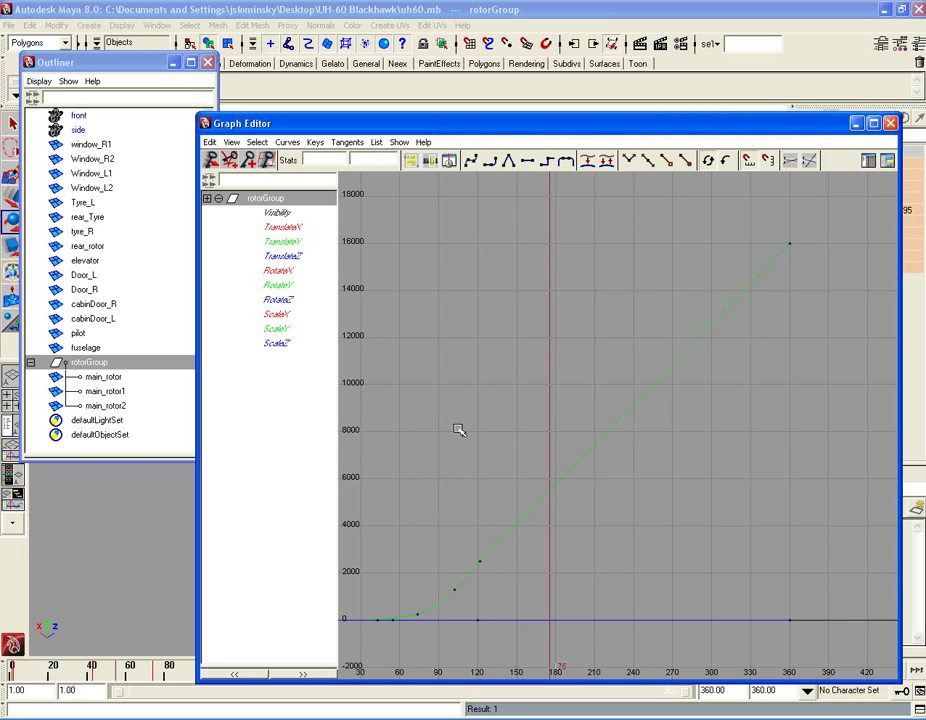
{"action": "left_click_drag", "start_coordinate": [372, 602], "coordinate": [403, 635]}
{"action": "left_click", "coordinate": [405, 654]}
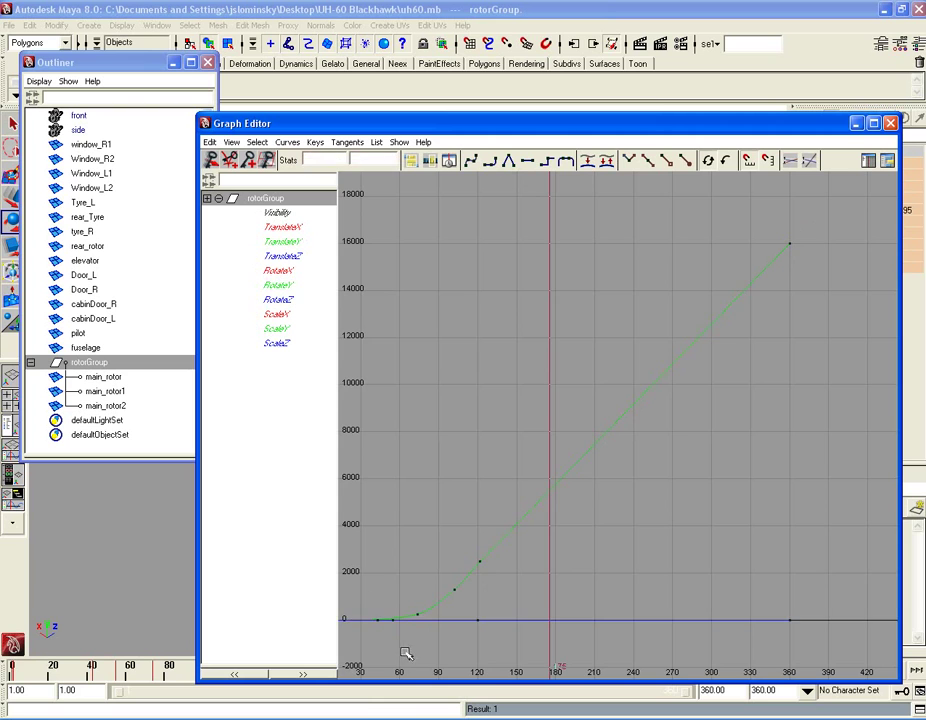
Step: Scrub the animation to frame 360 with the helicopter in view to check the rotor motion
{"action": "left_click", "coordinate": [455, 589]}
{"action": "left_click", "coordinate": [154, 564]}
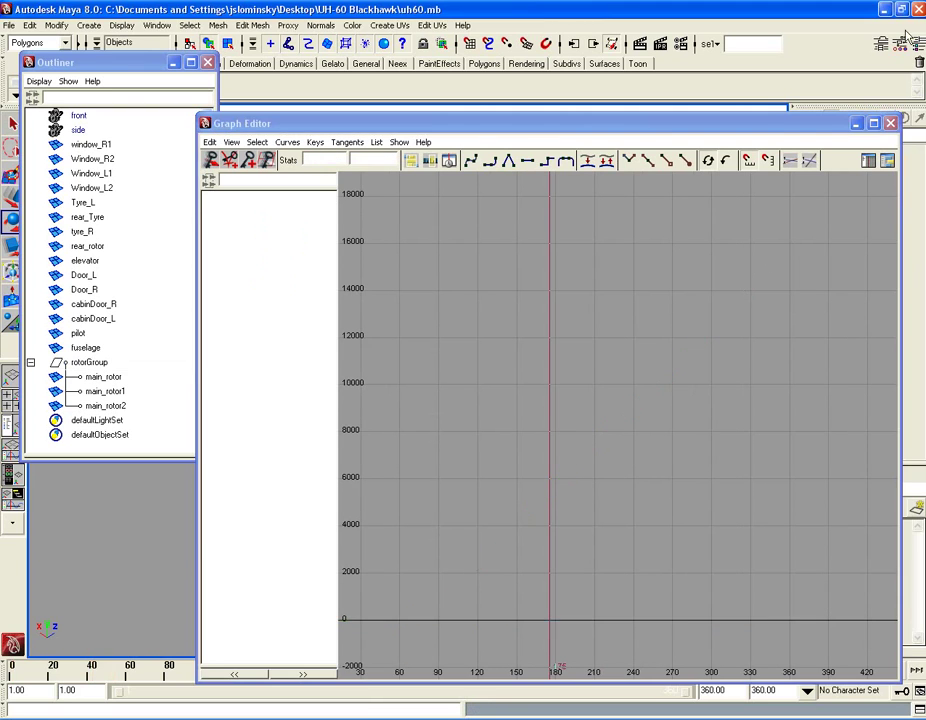
{"action": "left_click", "coordinate": [857, 123]}
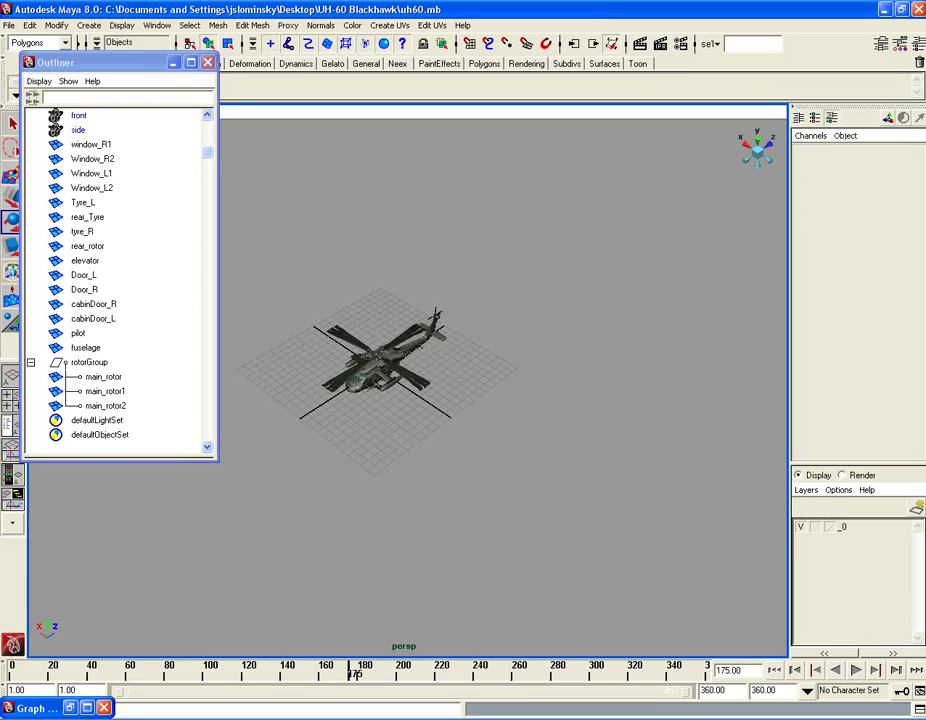
{"action": "left_click_drag", "start_coordinate": [355, 675], "coordinate": [708, 681]}
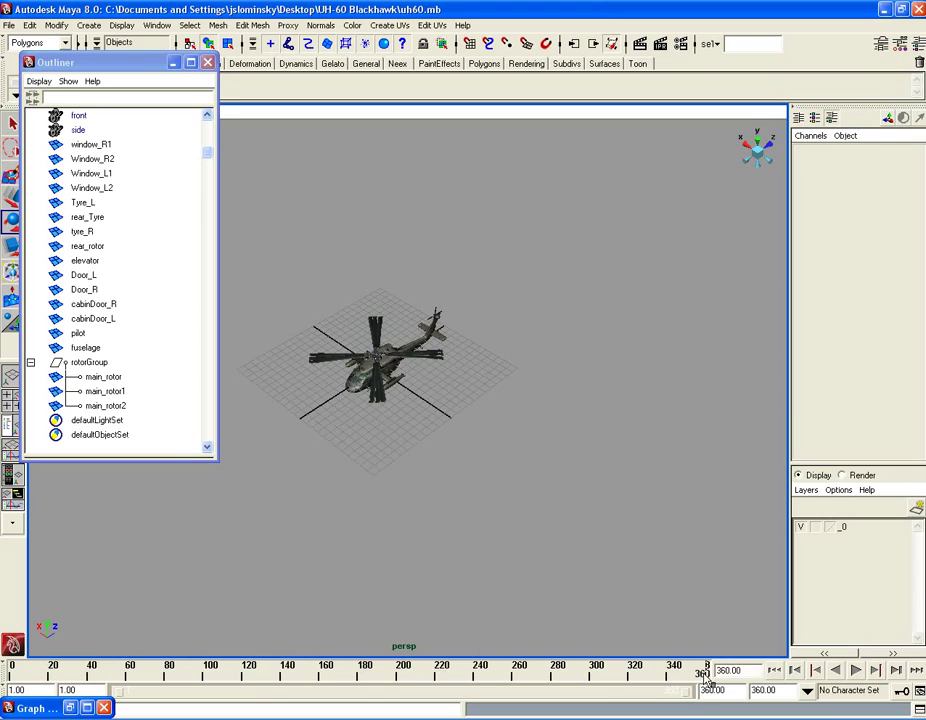
Step: Set the value of rotorGroup's last RotateY key, at frame 360, to 7000
{"action": "left_click", "coordinate": [384, 394]}
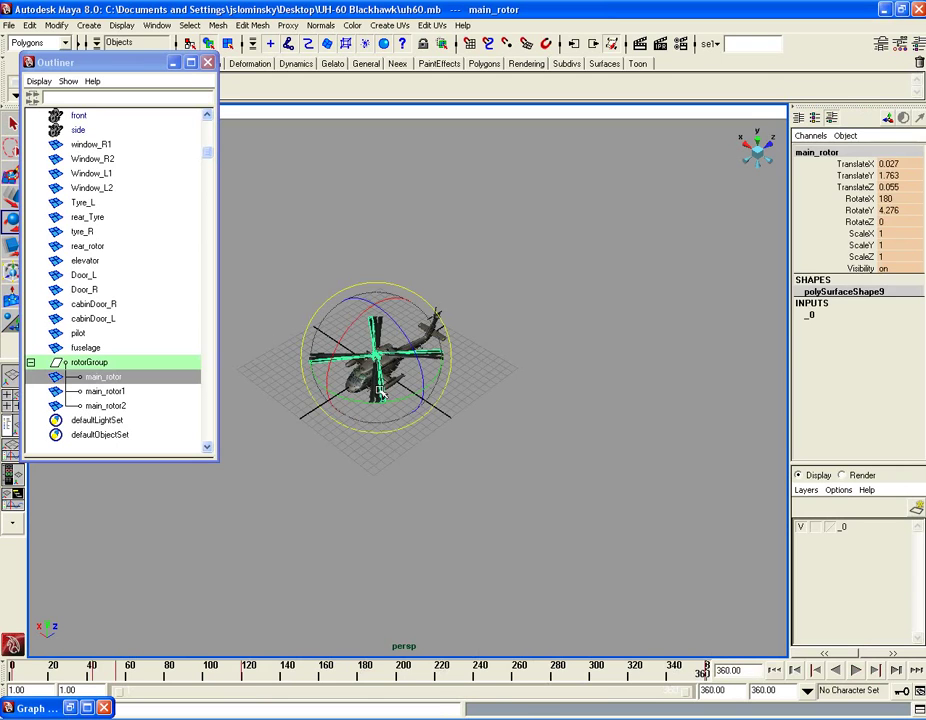
{"action": "key", "text": "Up"}
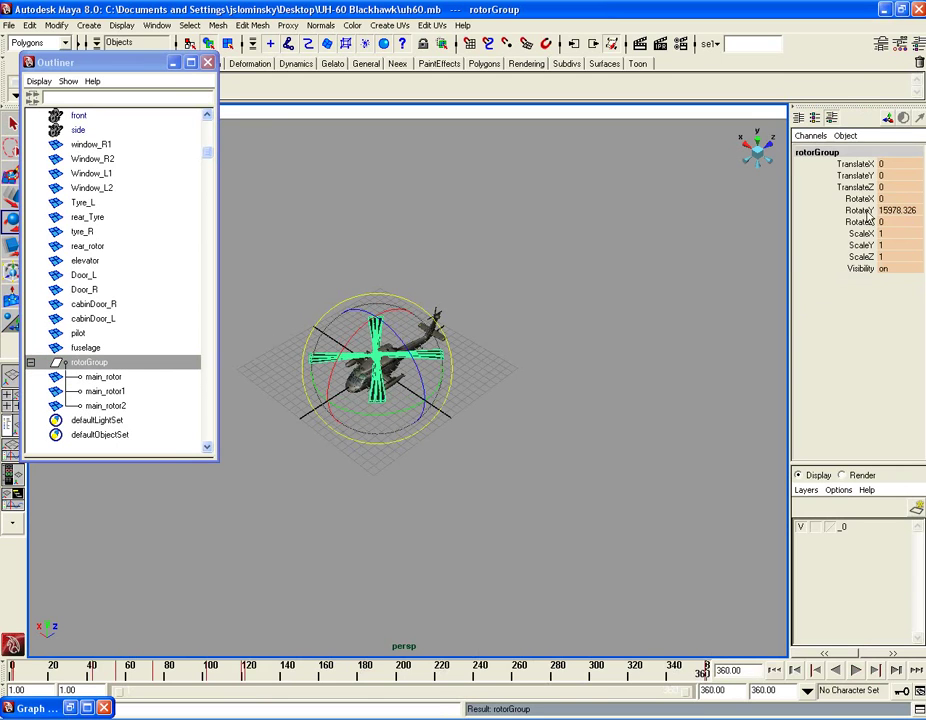
{"action": "left_click", "coordinate": [72, 708]}
{"action": "left_click", "coordinate": [789, 245]}
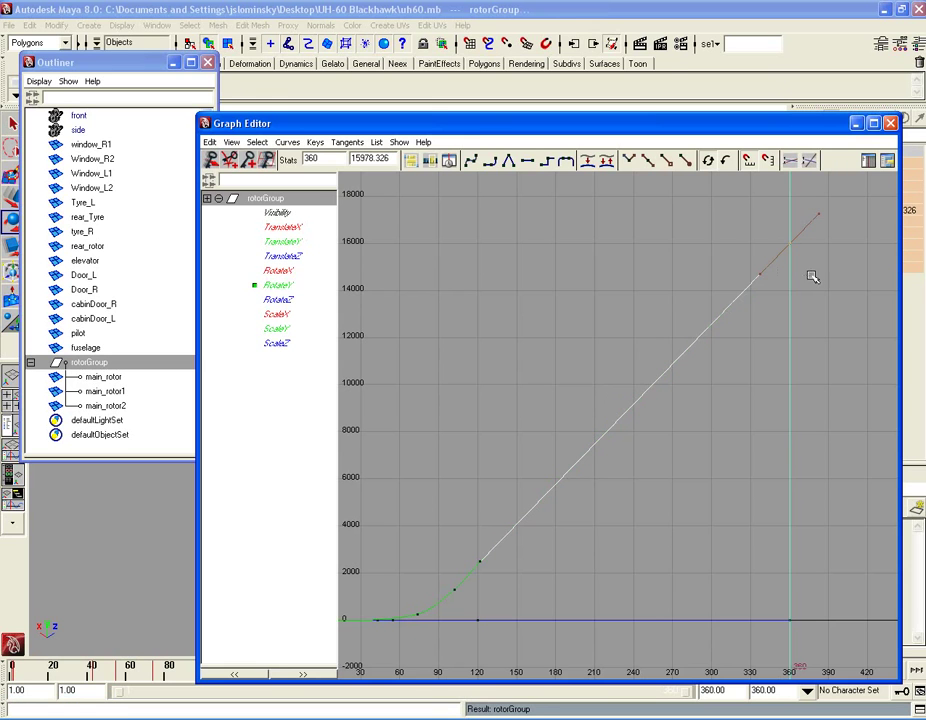
{"action": "middle_click_drag", "start_coordinate": [785, 243], "coordinate": [789, 453]}
{"action": "left_click_drag", "start_coordinate": [318, 159], "coordinate": [288, 166]}
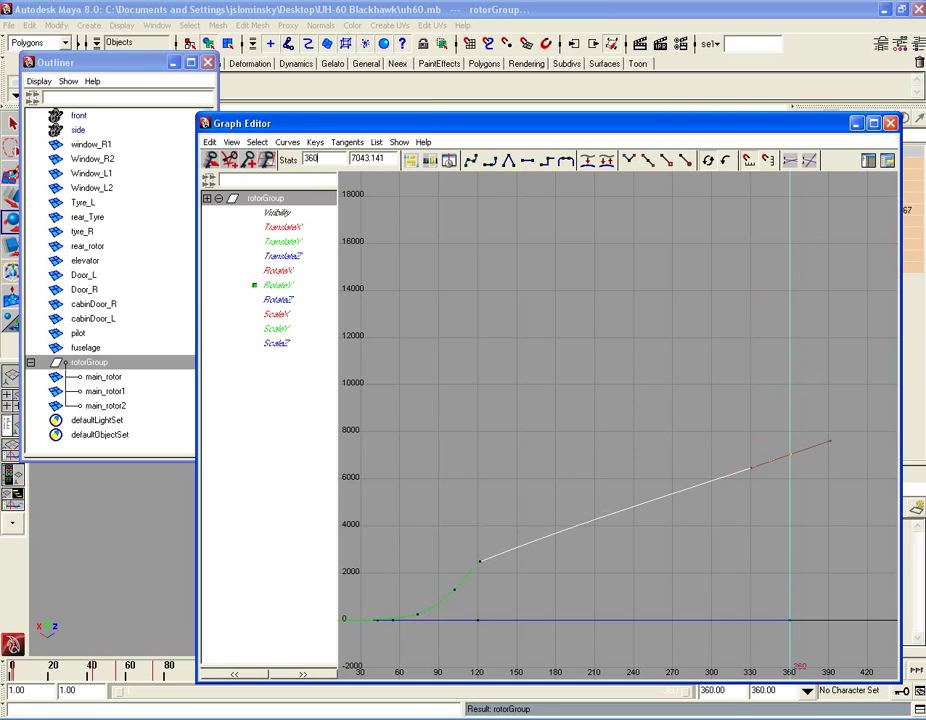
{"action": "type", "text": "360"}
{"action": "key", "text": "Return"}
{"action": "left_click_drag", "start_coordinate": [392, 158], "coordinate": [340, 158]}
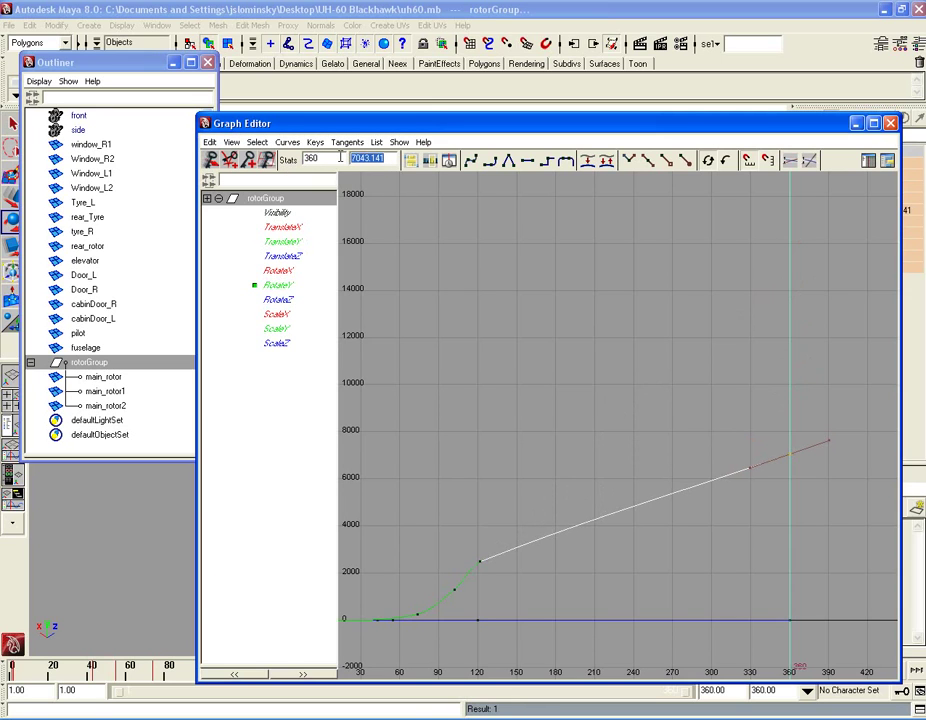
{"action": "type", "text": "7000"}
{"action": "key", "text": "Return"}
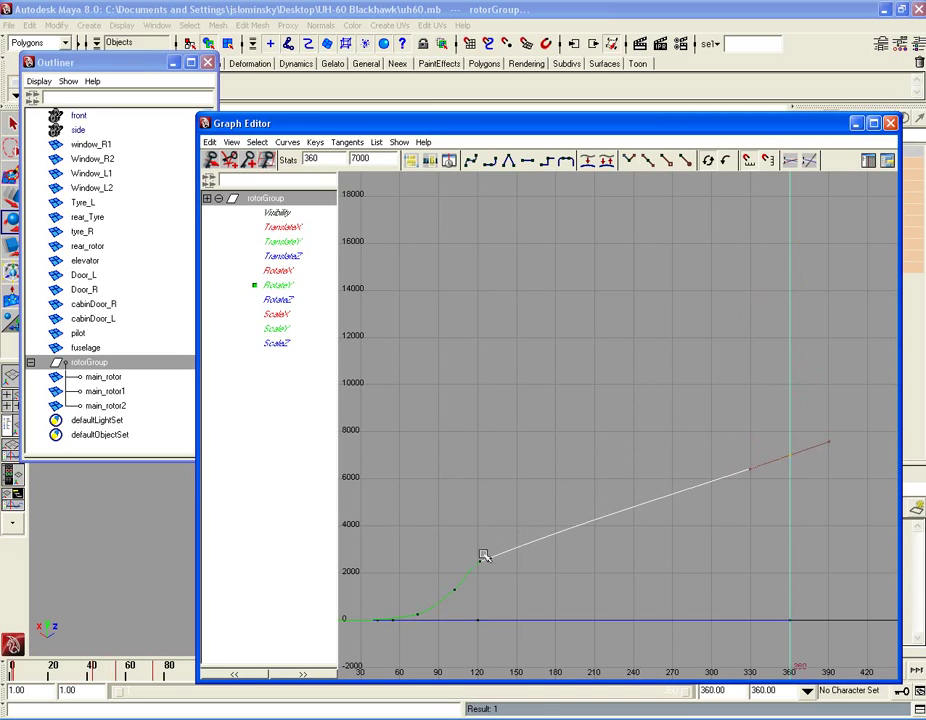
Step: Move the RotateY key at the end of the ramp to about 2327 at frame 124
{"action": "left_click", "coordinate": [610, 552]}
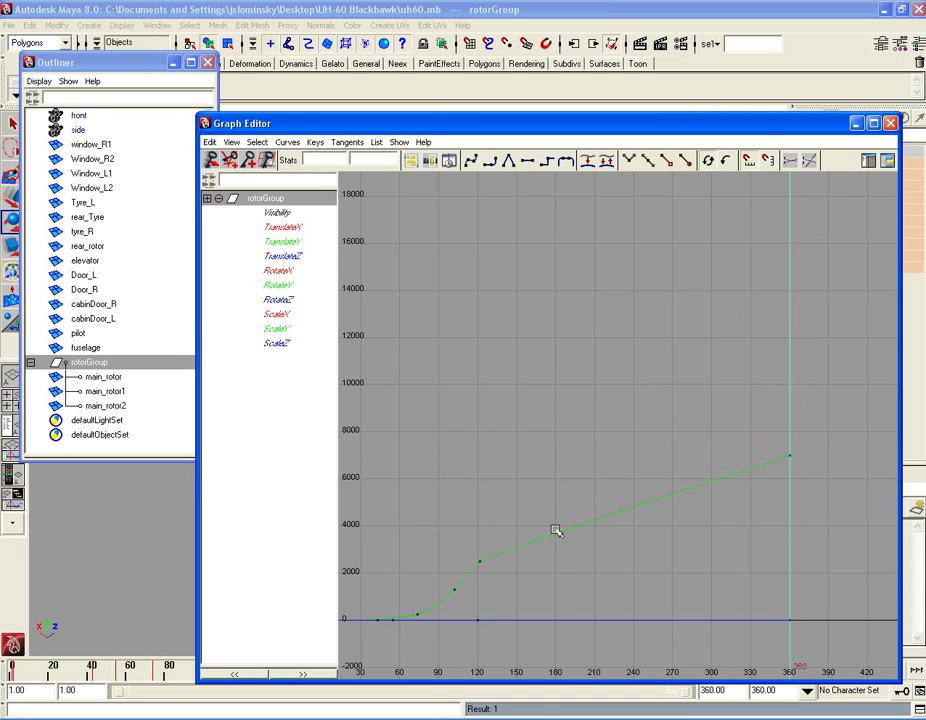
{"action": "left_click", "coordinate": [480, 562]}
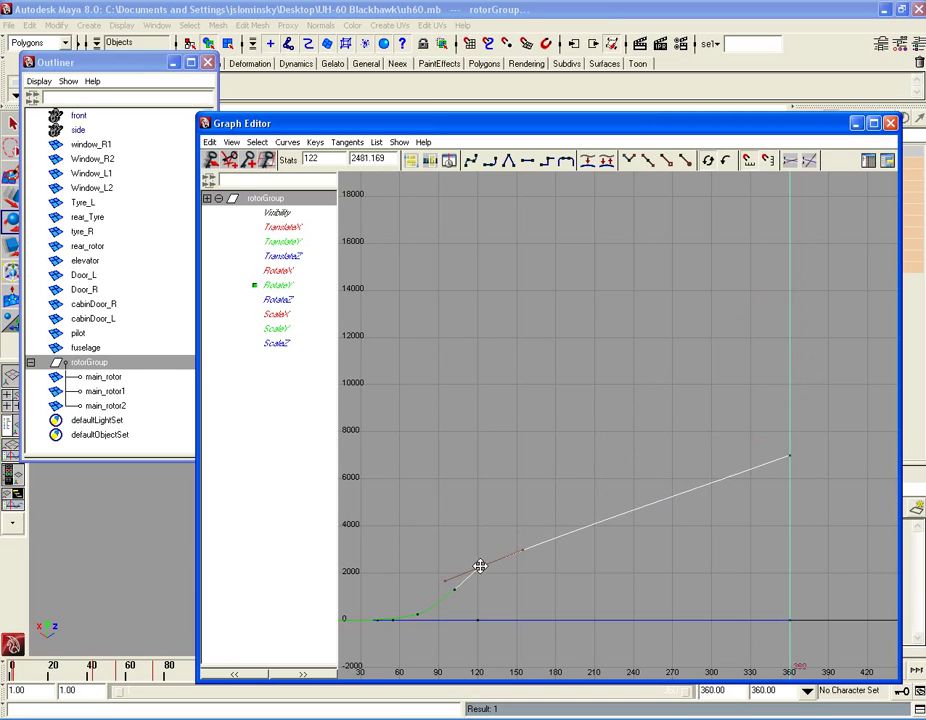
{"action": "middle_click_drag", "start_coordinate": [480, 567], "coordinate": [483, 567]}
{"action": "left_click", "coordinate": [498, 593]}
{"action": "left_click", "coordinate": [483, 569]}
{"action": "left_click", "coordinate": [503, 580]}
Step: Play the animation from the start to check the rotor spin-up, stopping playback near frame 109
{"action": "left_click", "coordinate": [166, 531]}
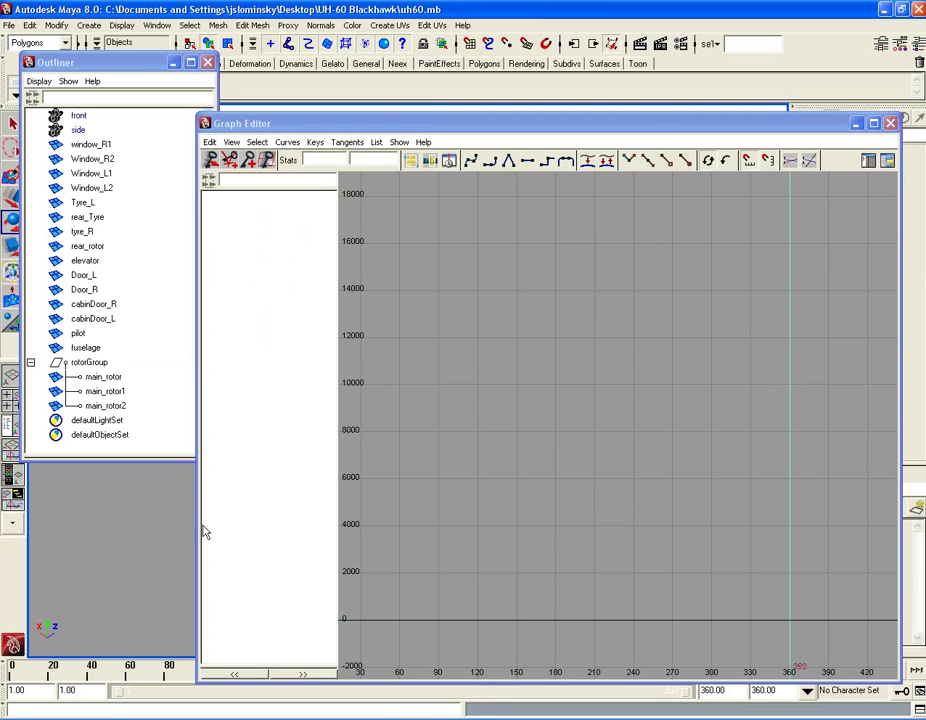
{"action": "left_click", "coordinate": [856, 123]}
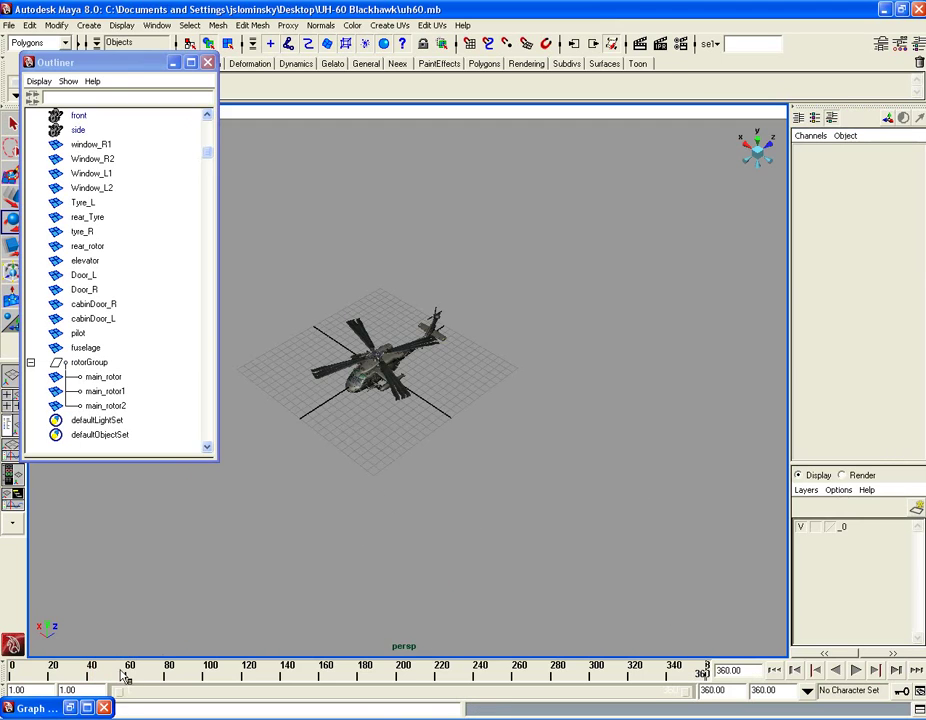
{"action": "left_click", "coordinate": [12, 670]}
{"action": "left_click", "coordinate": [855, 672]}
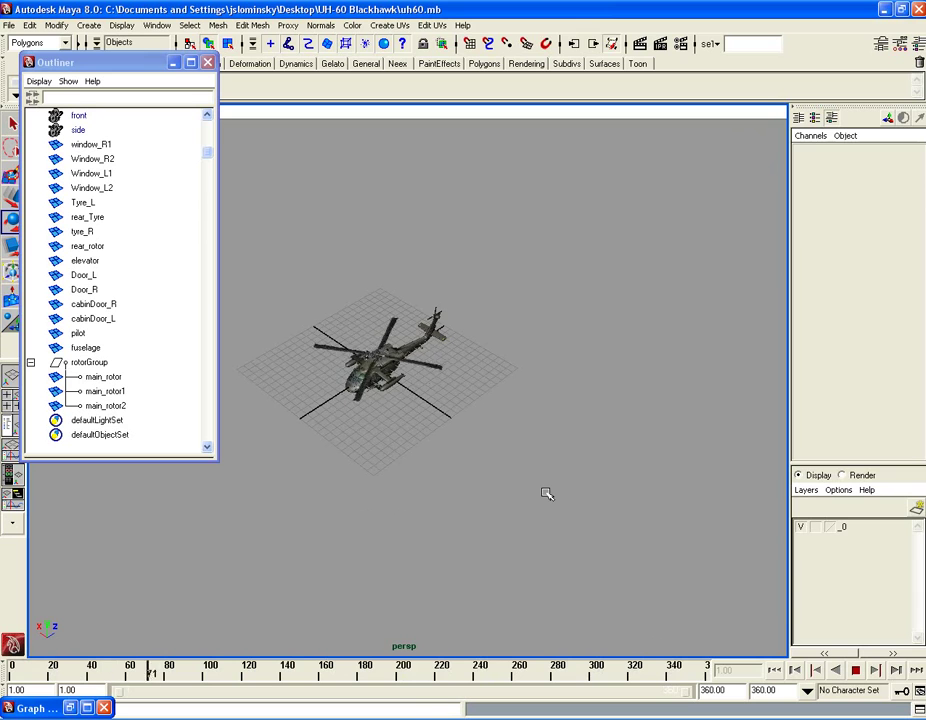
{"action": "left_click", "coordinate": [858, 671]}
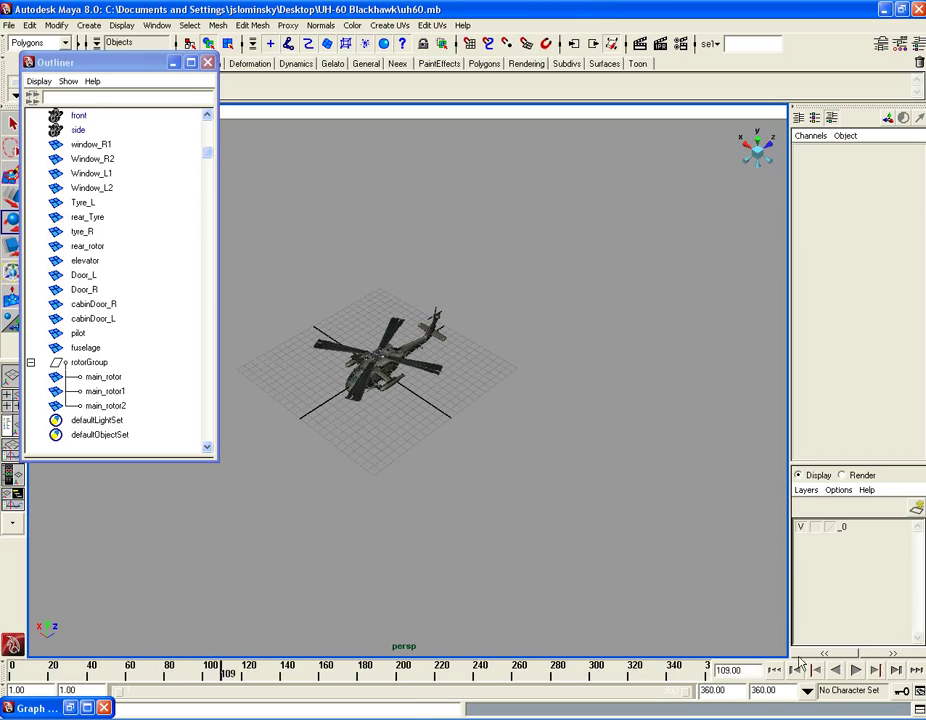
Step: Examine rotorGroup's animation curves around the start of the rotor ramp, including the keys at frame 43
{"action": "left_click", "coordinate": [87, 708]}
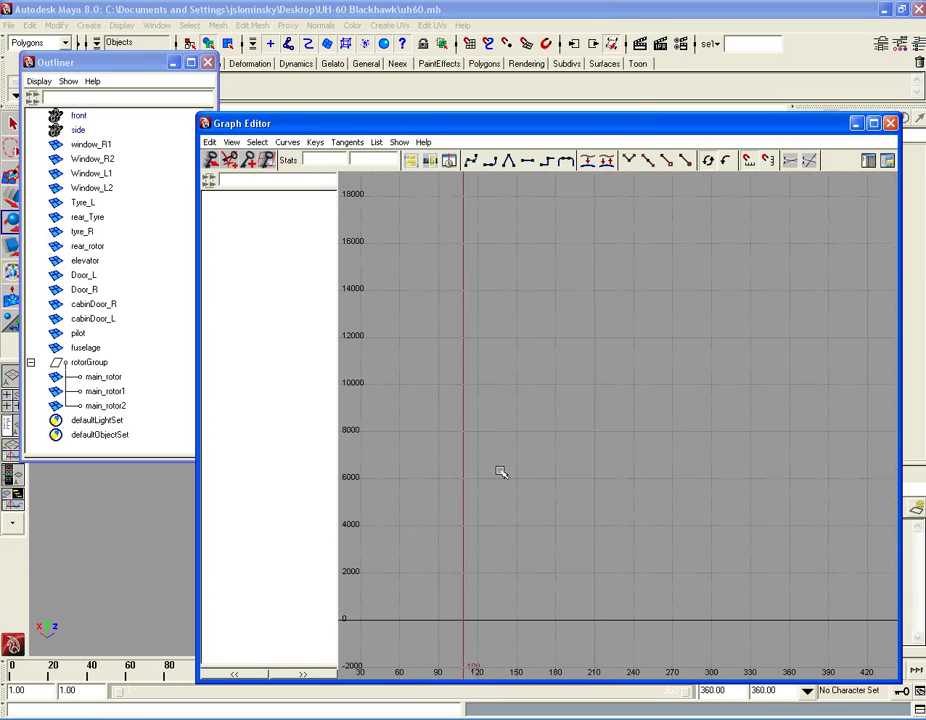
{"action": "left_click", "coordinate": [88, 362]}
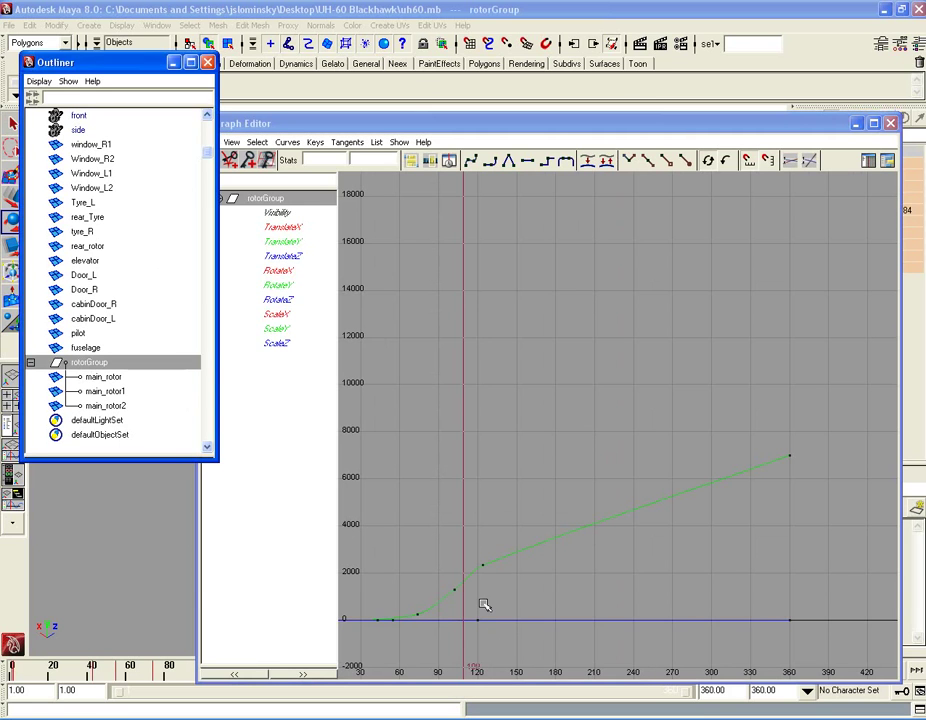
{"action": "middle_click_drag", "start_coordinate": [499, 555], "coordinate": [581, 452], "text": "alt"}
{"action": "scroll", "coordinate": [572, 492], "scroll_direction": "up", "scroll_amount": 1}
{"action": "scroll", "coordinate": [539, 508], "scroll_direction": "up", "scroll_amount": 1}
{"action": "middle_click_drag", "start_coordinate": [541, 494], "coordinate": [881, 288], "text": "alt"}
{"action": "scroll", "coordinate": [551, 503], "scroll_direction": "down", "scroll_amount": 1}
{"action": "middle_click_drag", "start_coordinate": [658, 456], "coordinate": [758, 420], "text": "alt"}
{"action": "scroll", "coordinate": [686, 467], "scroll_direction": "up", "scroll_amount": 1}
{"action": "scroll", "coordinate": [678, 467], "scroll_direction": "down", "scroll_amount": 1}
{"action": "right_click_drag", "start_coordinate": [678, 469], "coordinate": [870, 429], "text": "alt"}
{"action": "middle_click_drag", "start_coordinate": [641, 481], "coordinate": [718, 479], "text": "alt"}
{"action": "left_click_drag", "start_coordinate": [695, 441], "coordinate": [676, 464]}
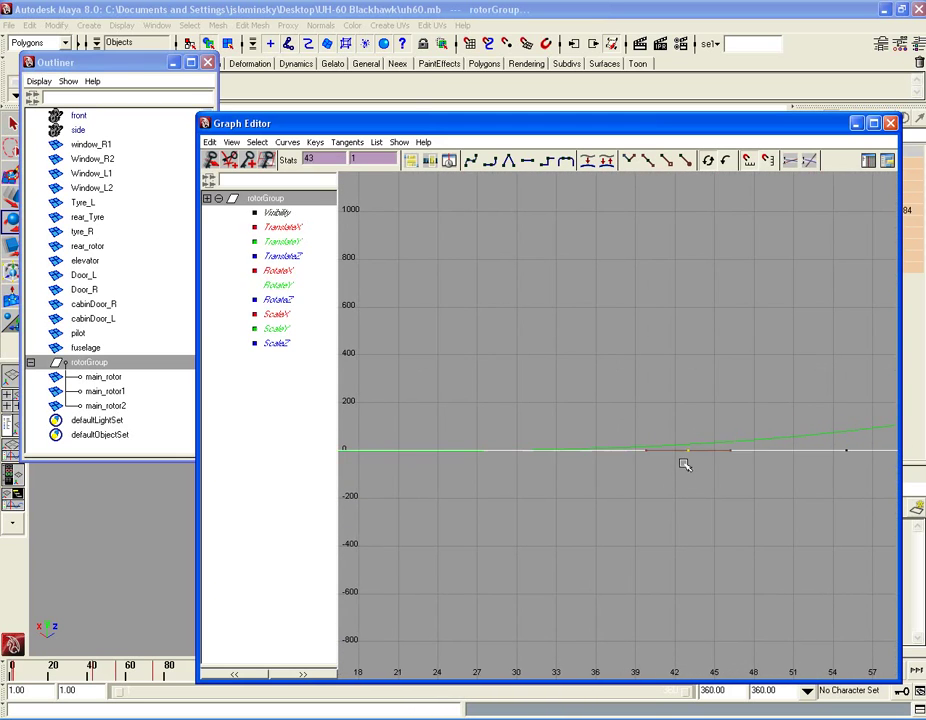
{"action": "middle_click_drag", "start_coordinate": [532, 488], "coordinate": [688, 497], "text": "alt"}
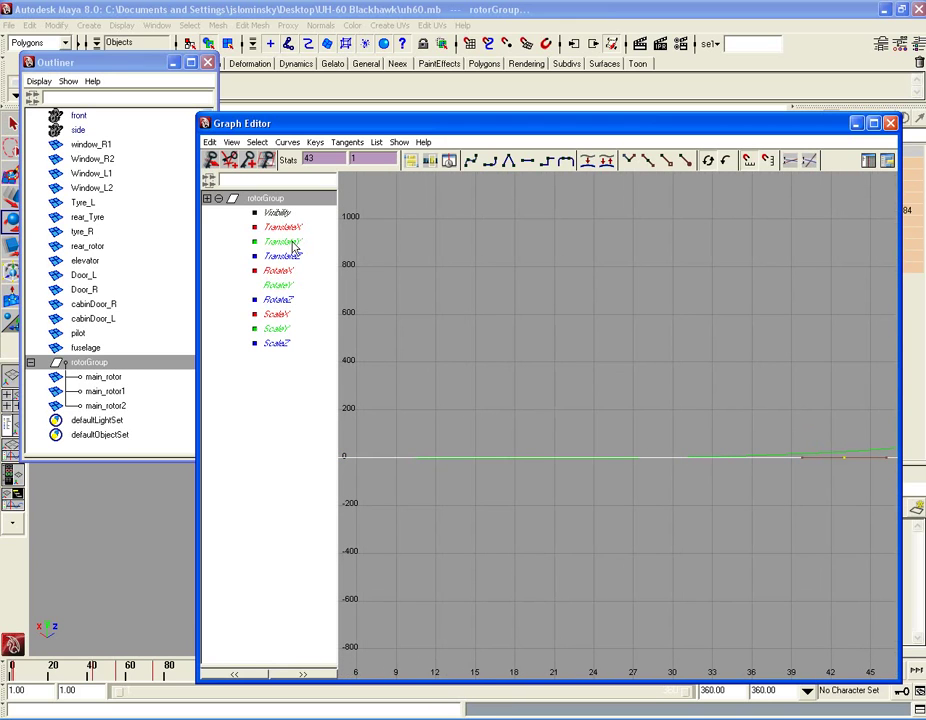
Step: Isolate rotorGroup's RotateY curve and give its first key, at frame 2, linear tangents
{"action": "left_click", "coordinate": [286, 287]}
{"action": "key", "text": "f"}
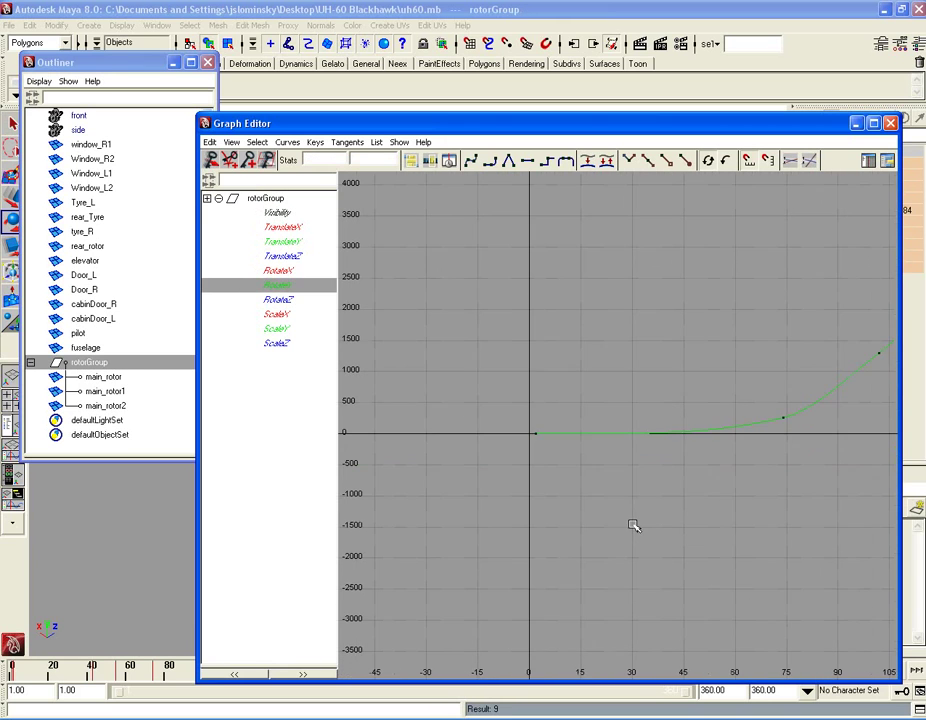
{"action": "middle_click_drag", "start_coordinate": [631, 506], "coordinate": [542, 548], "text": "alt"}
{"action": "left_click_drag", "start_coordinate": [464, 464], "coordinate": [428, 495]}
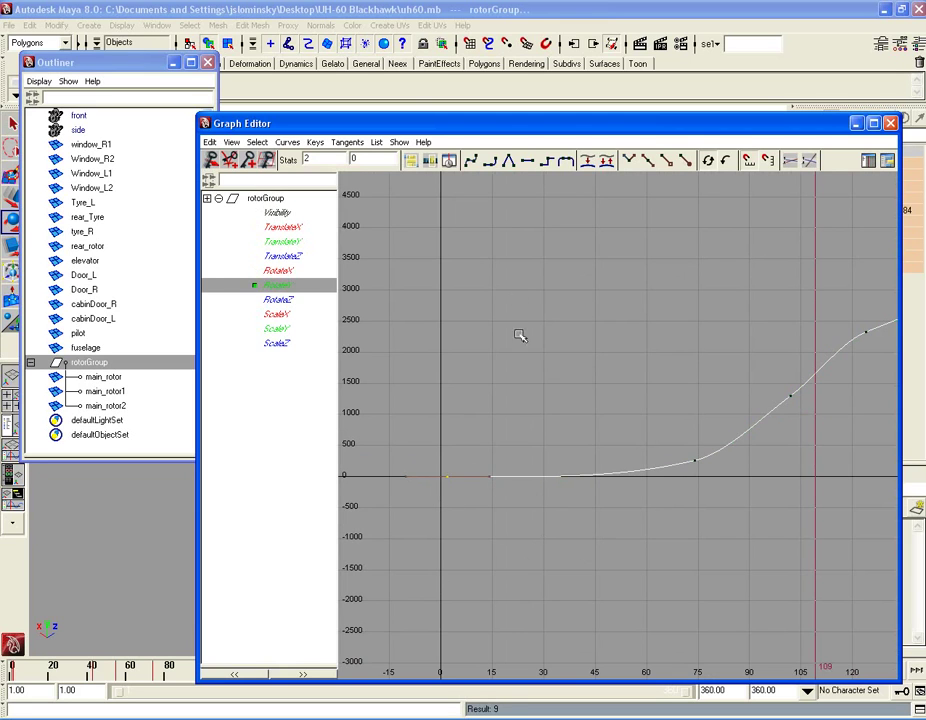
{"action": "left_click", "coordinate": [508, 161]}
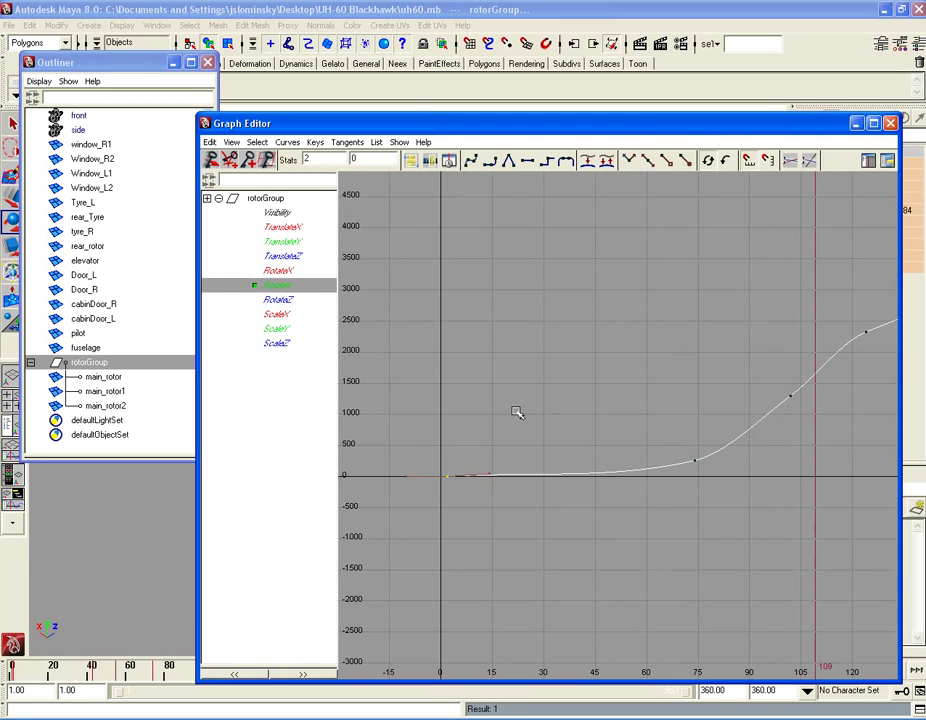
{"action": "left_click", "coordinate": [558, 519]}
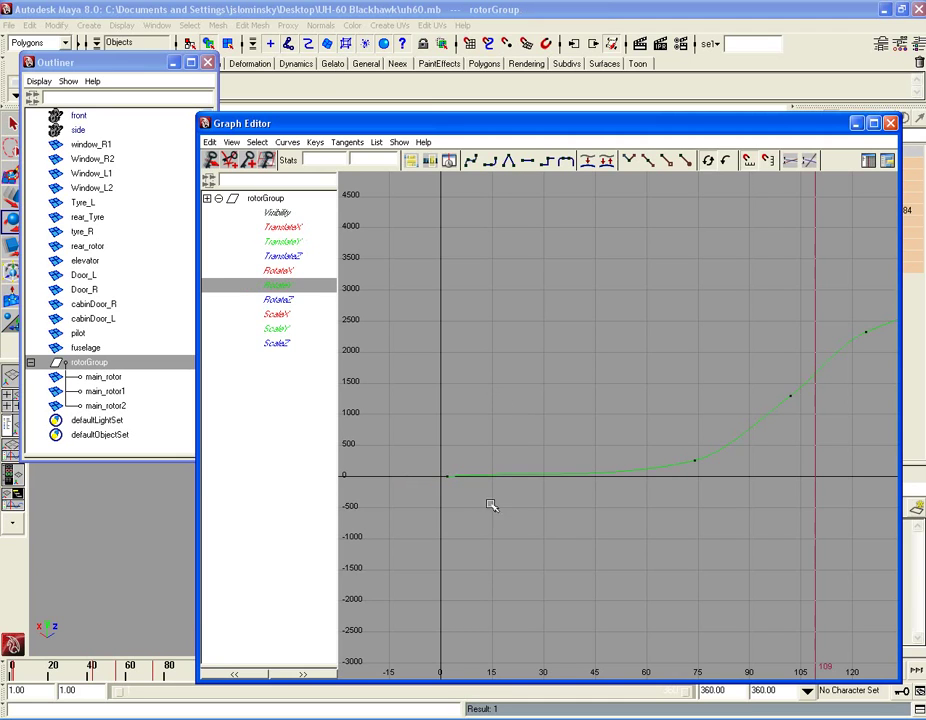
{"action": "left_click_drag", "start_coordinate": [680, 430], "coordinate": [706, 482]}
{"action": "left_click", "coordinate": [510, 164]}
{"action": "key", "text": "ctrl+z"}
{"action": "left_click", "coordinate": [696, 557]}
Step: Make only the outgoing tangent of the RotateY key at frame 74 linear
{"action": "middle_click_drag", "start_coordinate": [680, 549], "coordinate": [603, 581], "text": "alt"}
{"action": "left_click_drag", "start_coordinate": [598, 475], "coordinate": [657, 543]}
{"action": "left_click_drag", "start_coordinate": [649, 463], "coordinate": [682, 513]}
{"action": "left_click", "coordinate": [508, 163]}
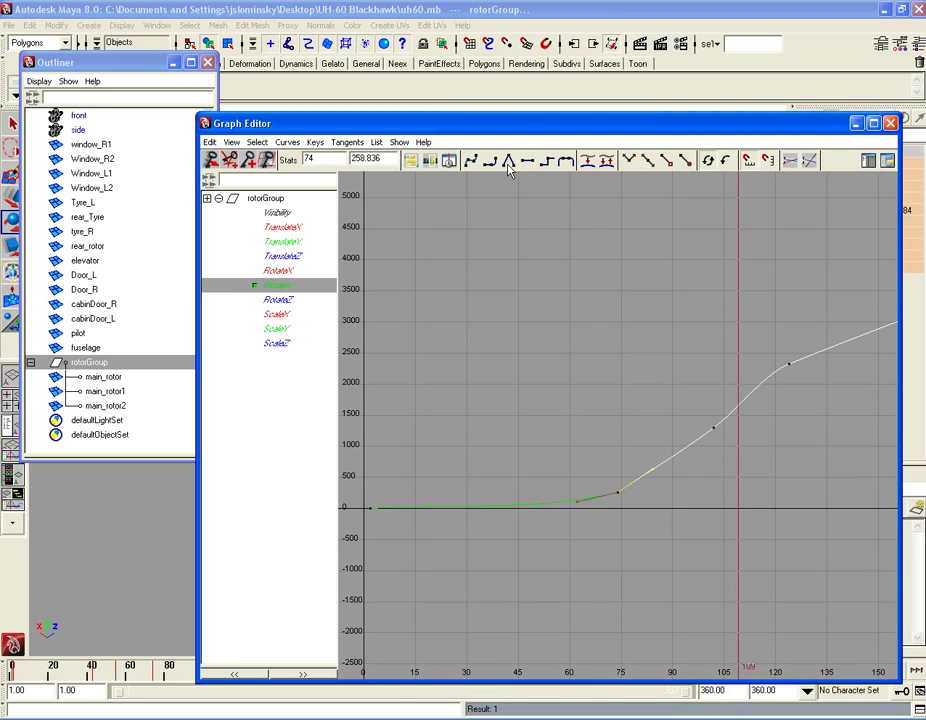
Step: Make the outgoing tangents of the RotateY keys at frames 102 and 124 linear
{"action": "left_click", "coordinate": [713, 427]}
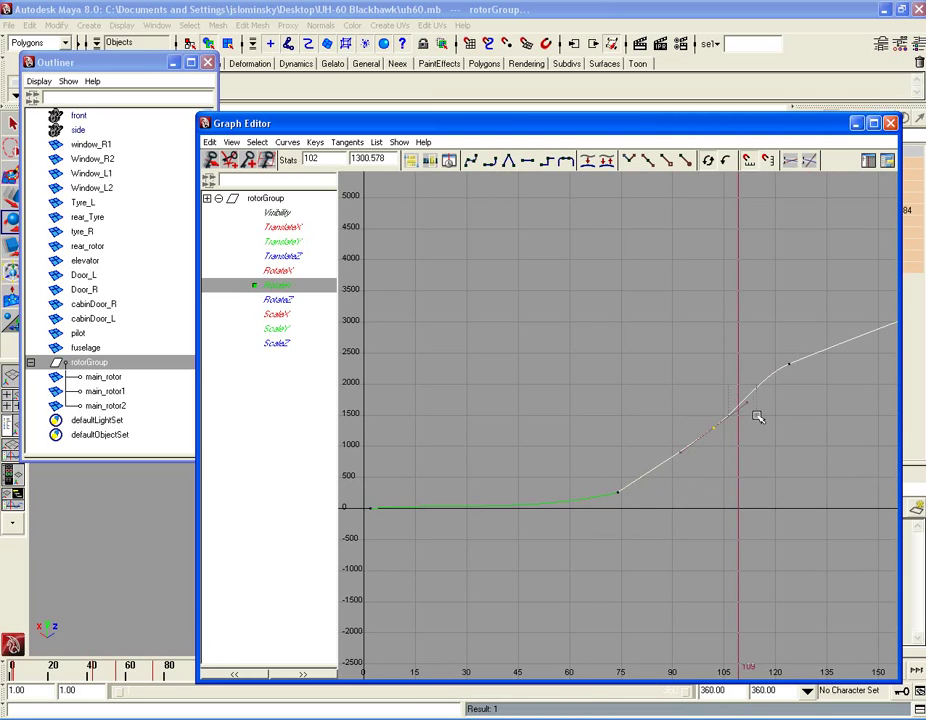
{"action": "middle_click_drag", "start_coordinate": [676, 368], "coordinate": [599, 378], "text": "alt"}
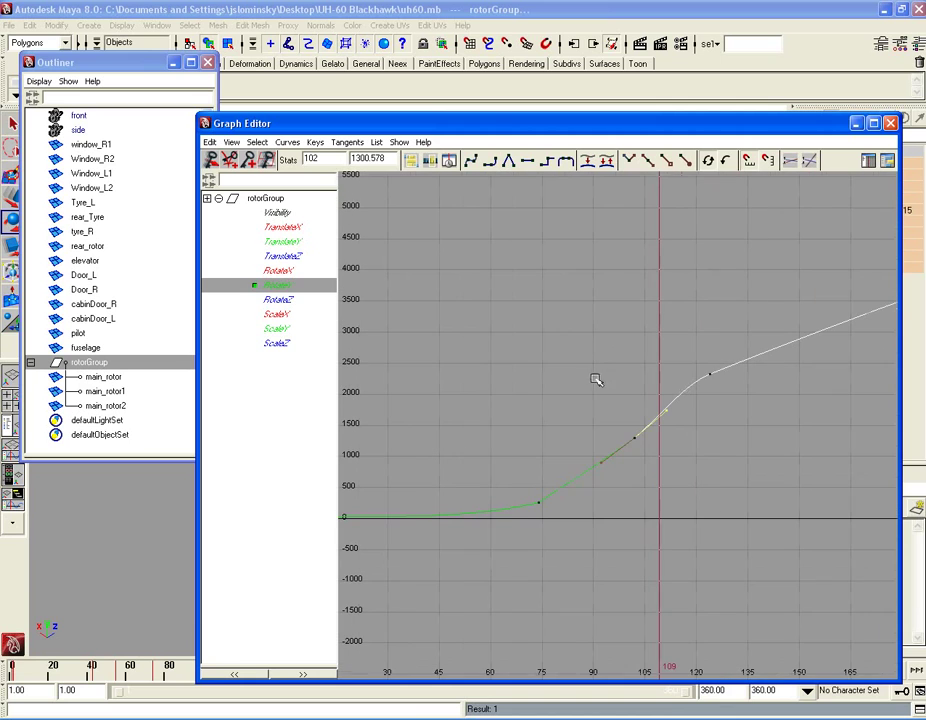
{"action": "left_click", "coordinate": [740, 358]}
{"action": "left_click", "coordinate": [742, 357]}
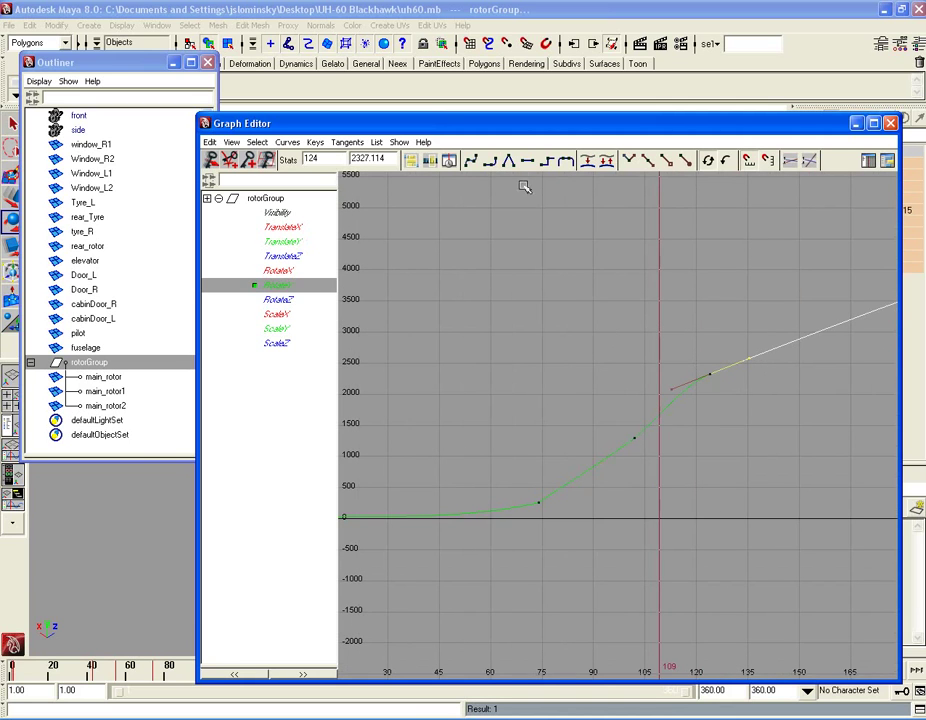
{"action": "left_click", "coordinate": [646, 370]}
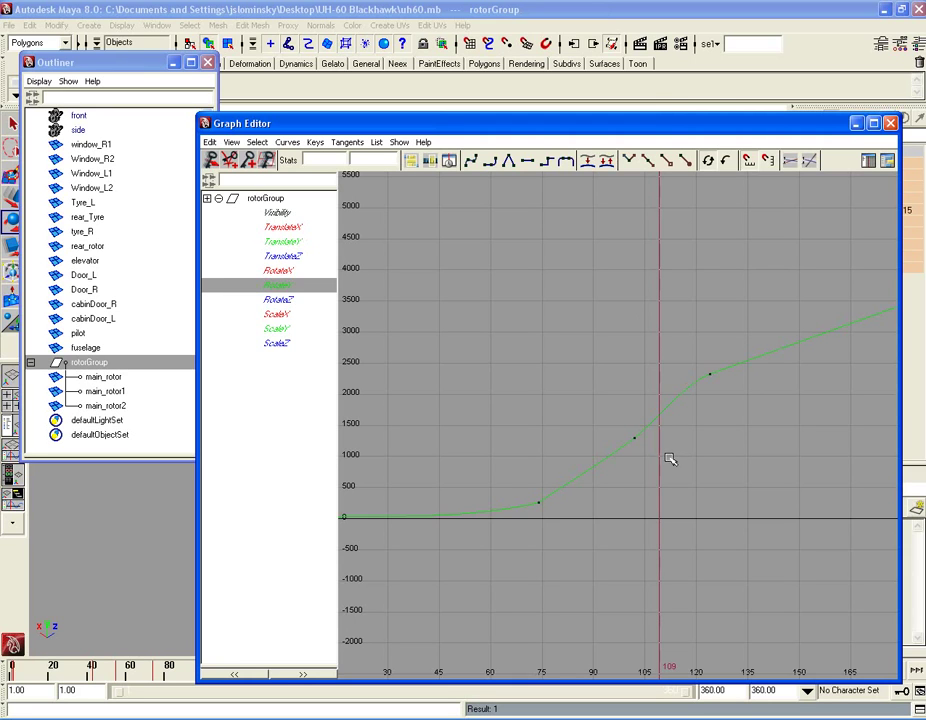
Step: Restore the smooth outgoing tangent of the RotateY key at frame 102
{"action": "left_click", "coordinate": [632, 442]}
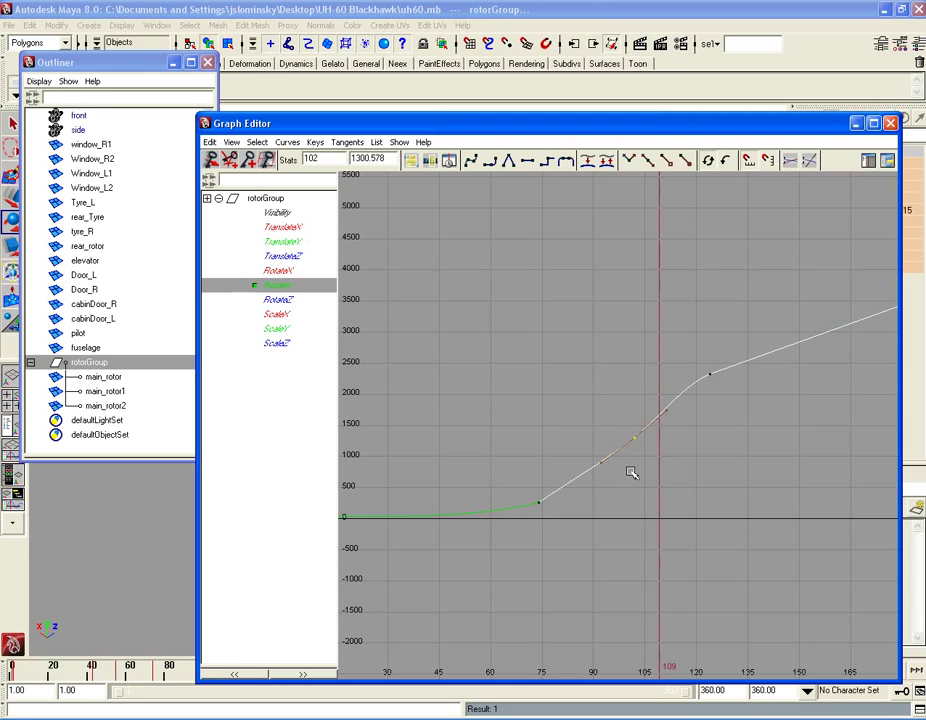
{"action": "left_click", "coordinate": [656, 398]}
{"action": "left_click", "coordinate": [630, 440]}
{"action": "left_click", "coordinate": [652, 367]}
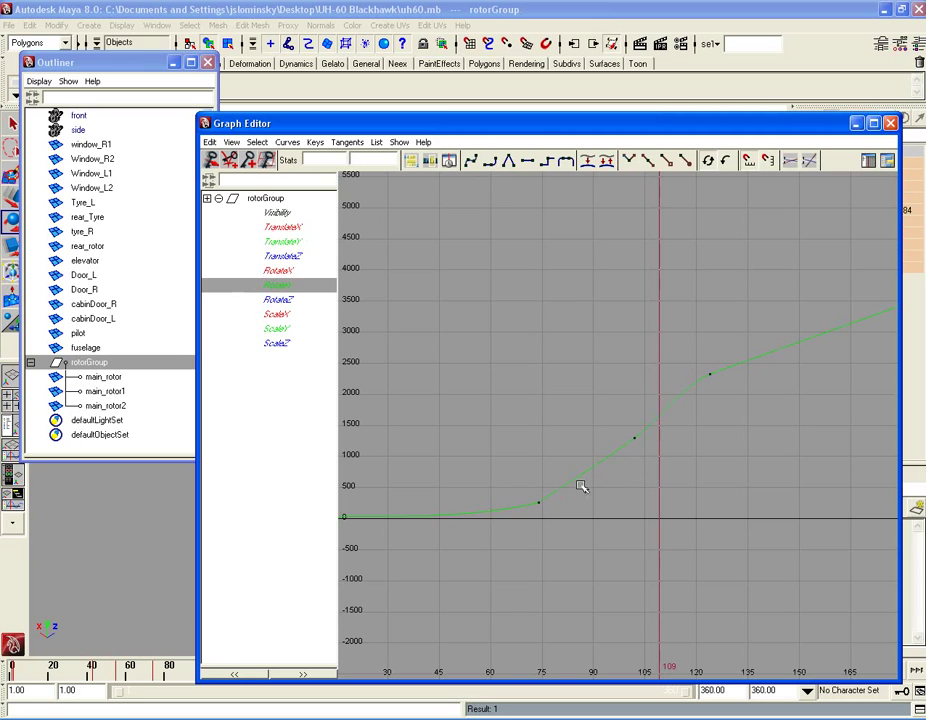
Step: Play the animation from the first frame and inspect the spinning rotors from a close, low side view
{"action": "left_click", "coordinate": [856, 124]}
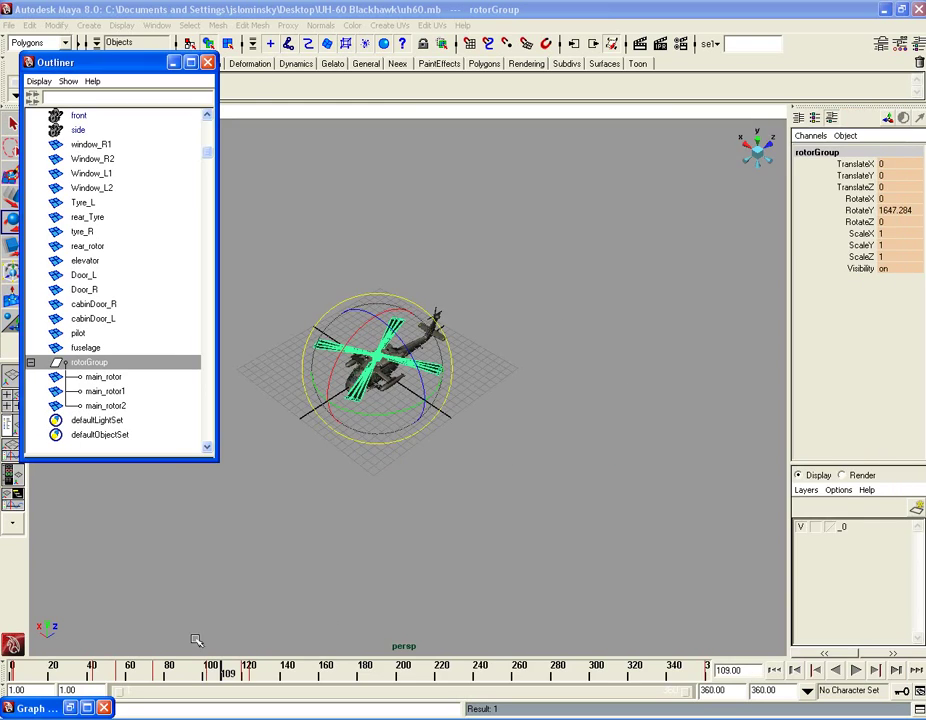
{"action": "left_click_drag", "start_coordinate": [284, 553], "coordinate": [255, 553], "text": "alt"}
{"action": "left_click_drag", "start_coordinate": [106, 673], "coordinate": [12, 672]}
{"action": "left_click", "coordinate": [856, 670]}
{"action": "left_click", "coordinate": [580, 522]}
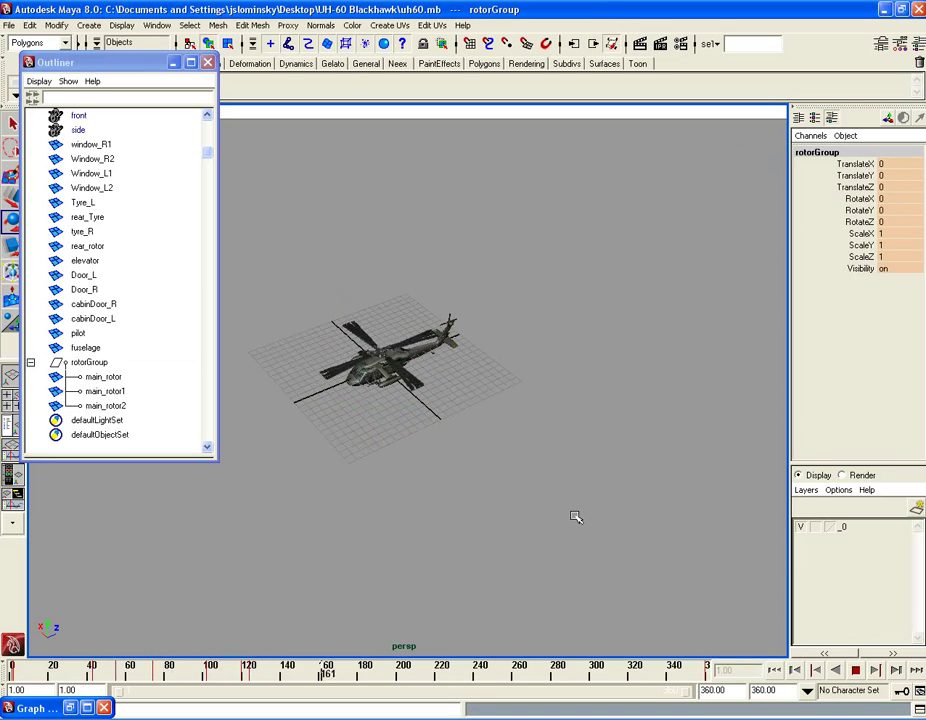
{"action": "left_click_drag", "start_coordinate": [505, 492], "coordinate": [505, 455], "text": "alt"}
{"action": "right_click_drag", "start_coordinate": [455, 460], "coordinate": [515, 486], "text": "alt"}
{"action": "middle_click_drag", "start_coordinate": [459, 400], "coordinate": [572, 478], "text": "alt"}
{"action": "right_click_drag", "start_coordinate": [480, 455], "coordinate": [540, 471], "text": "alt"}
{"action": "left_click_drag", "start_coordinate": [630, 480], "coordinate": [520, 461], "text": "alt"}
{"action": "left_click", "coordinate": [855, 670]}
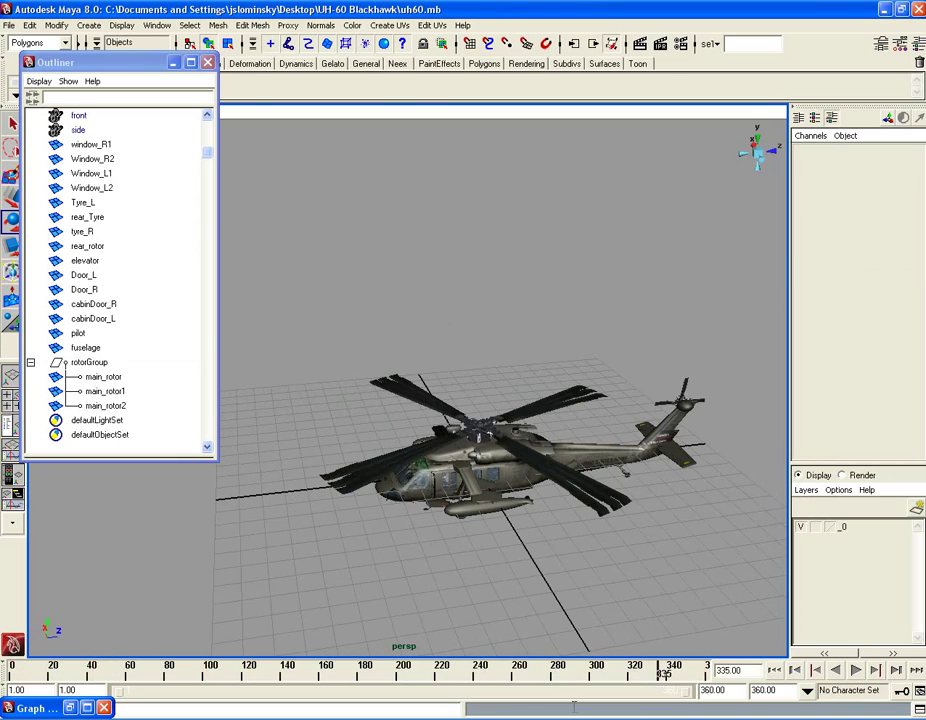
Step: Stop at frame 120 and rotate main_rotor and a neighbouring rotor copy slightly about Y to fan the blades wider apart
{"action": "left_click", "coordinate": [246, 672]}
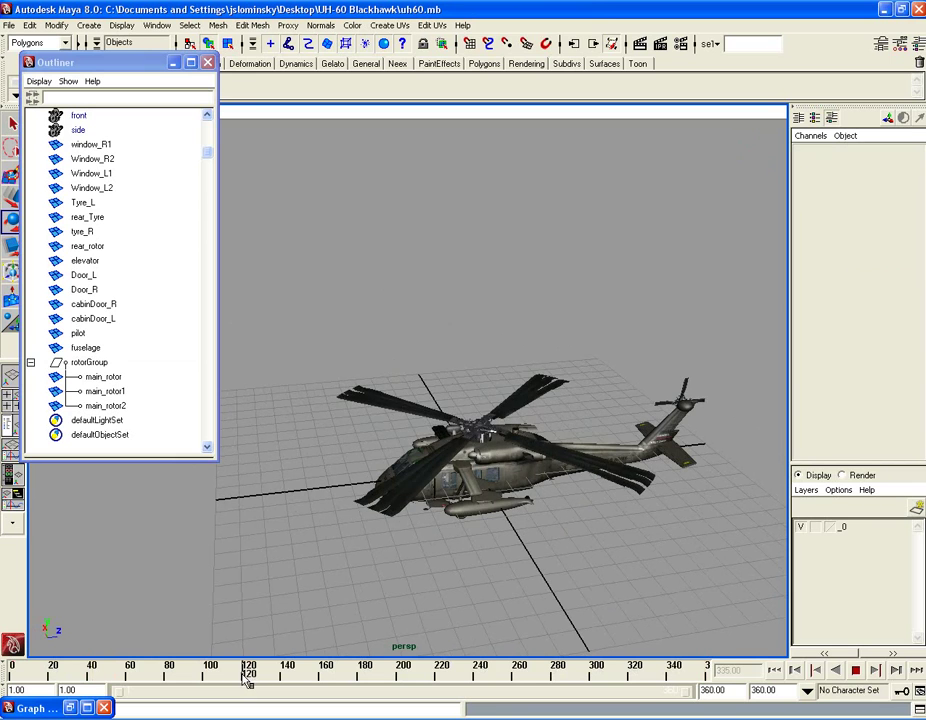
{"action": "left_click", "coordinate": [393, 513]}
{"action": "left_click_drag", "start_coordinate": [393, 513], "coordinate": [437, 549], "text": "alt"}
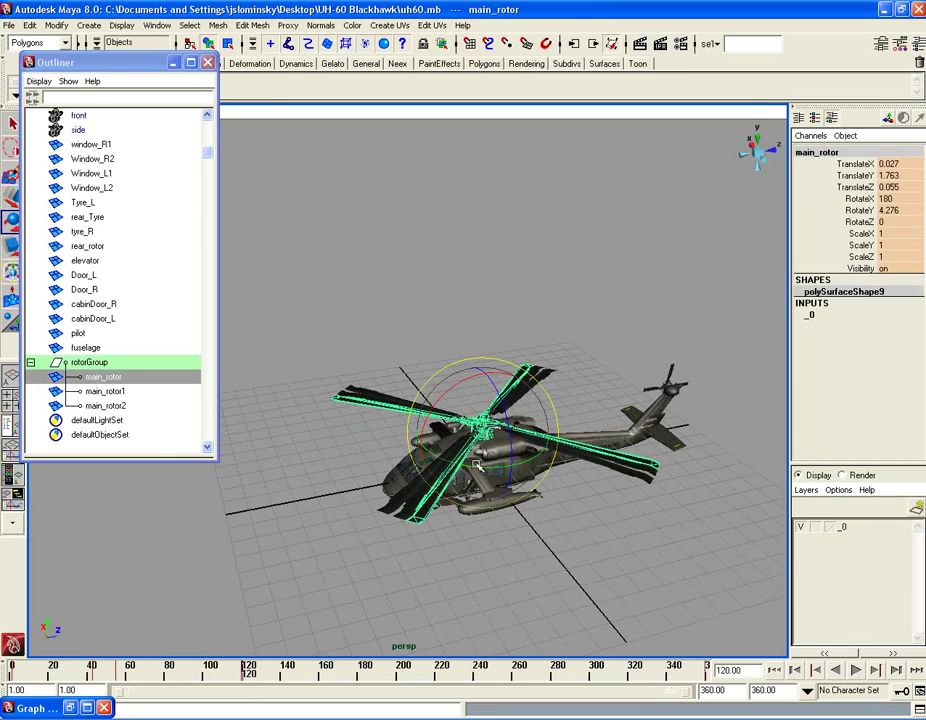
{"action": "left_click_drag", "start_coordinate": [478, 466], "coordinate": [480, 466]}
{"action": "left_click", "coordinate": [443, 580]}
{"action": "left_click_drag", "start_coordinate": [408, 549], "coordinate": [445, 582], "text": "alt"}
{"action": "left_click", "coordinate": [437, 535]}
{"action": "left_click_drag", "start_coordinate": [481, 469], "coordinate": [482, 469]}
Step: Set a key at frame 120 on rotorGroup and its three rotors
{"action": "left_click", "coordinate": [88, 362]}
{"action": "left_click", "coordinate": [108, 405], "text": "shift"}
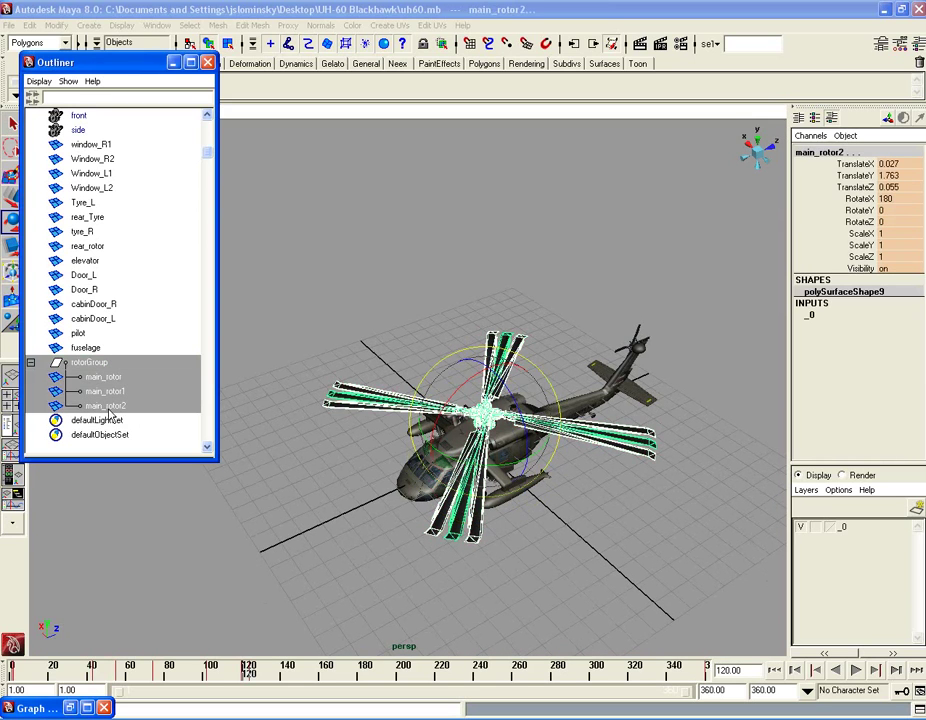
{"action": "key", "text": "s"}
Step: Scrub and play the animation to check how the rotor blades fan out while spinning up
{"action": "mouse_move", "coordinate": [128, 668]}
{"action": "left_mouse_down"}
{"action": "mouse_move", "coordinate": [136, 670]}
{"action": "mouse_move", "coordinate": [28, 657]}
{"action": "mouse_move", "coordinate": [127, 658]}
{"action": "left_mouse_up"}
{"action": "key", "text": "alt+v"}
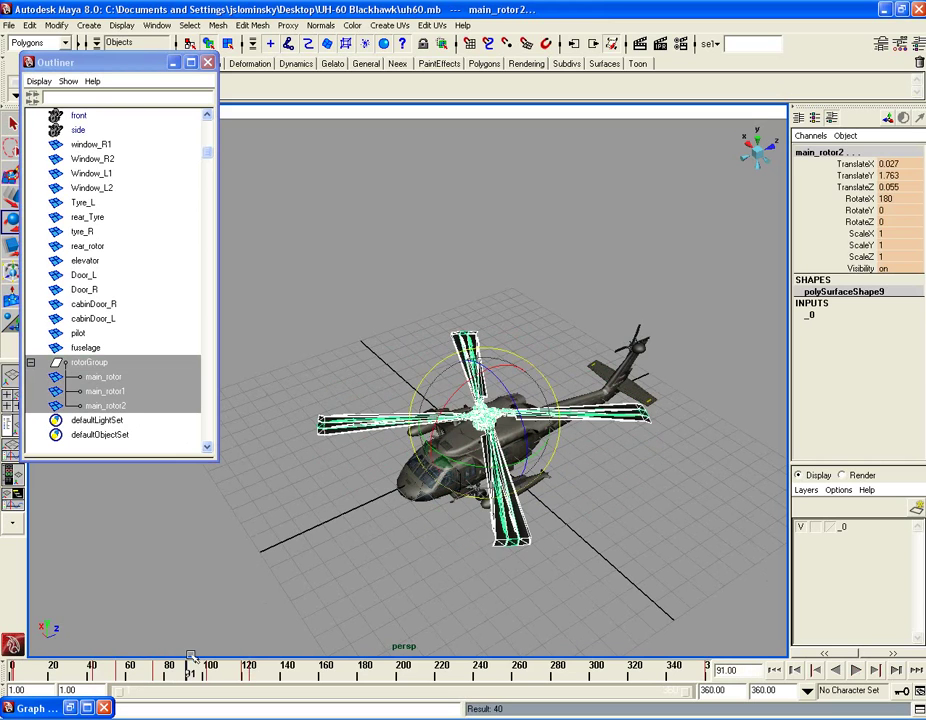
{"action": "left_click", "coordinate": [269, 582]}
{"action": "left_click_drag", "start_coordinate": [437, 567], "coordinate": [390, 548], "text": "alt"}
{"action": "key", "text": "alt+v"}
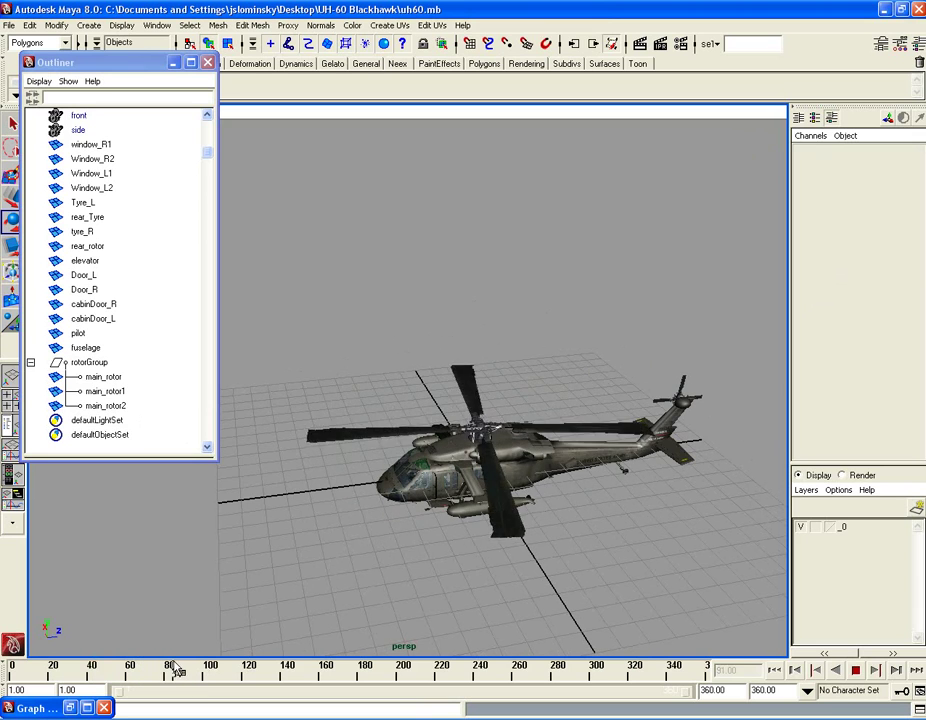
{"action": "left_click", "coordinate": [263, 668]}
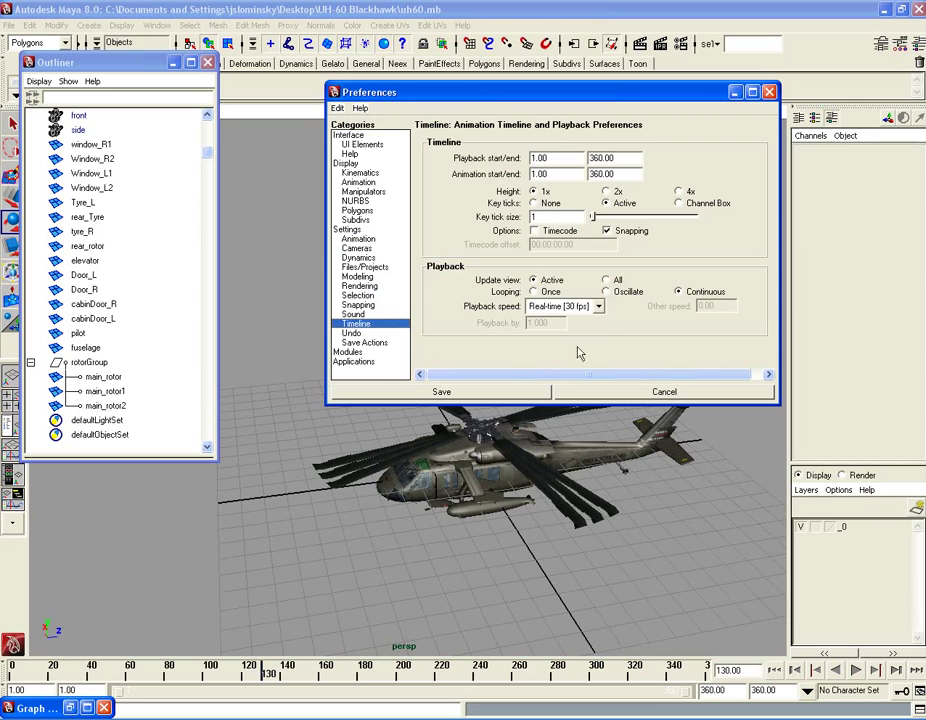
Step: Set the playback speed to Other at 24 fps and save the preferences
{"action": "left_click", "coordinate": [597, 306]}
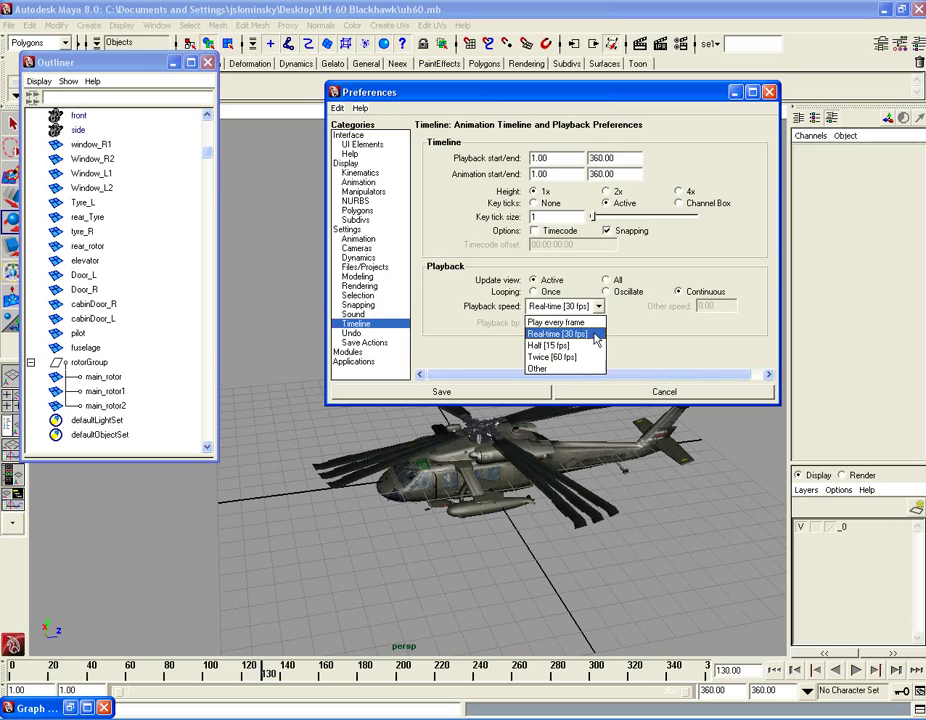
{"action": "left_click", "coordinate": [594, 336]}
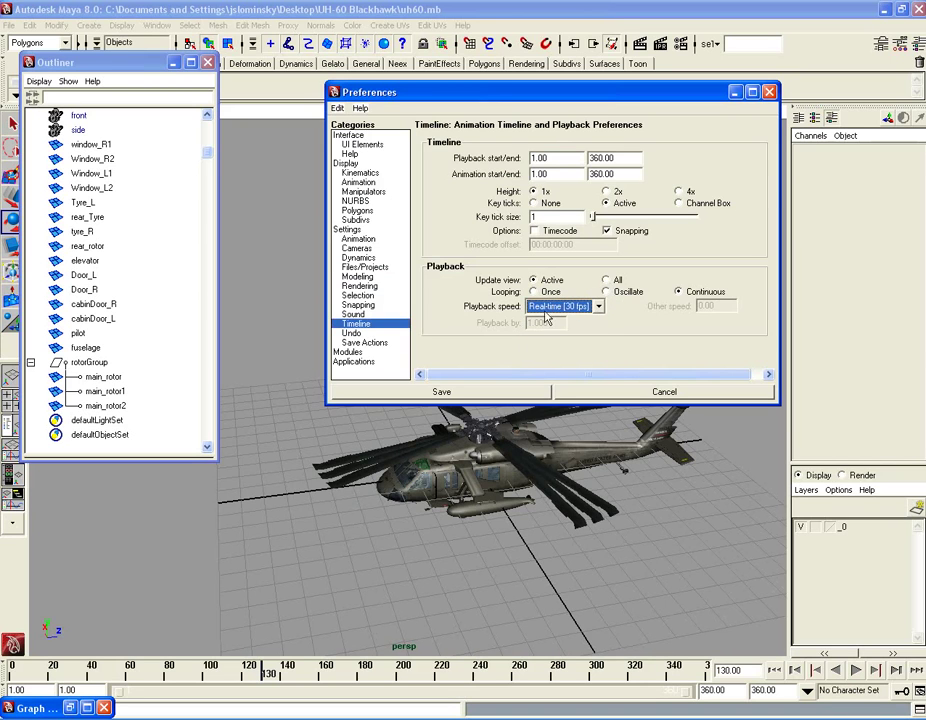
{"action": "left_click", "coordinate": [560, 306]}
{"action": "left_click", "coordinate": [535, 367]}
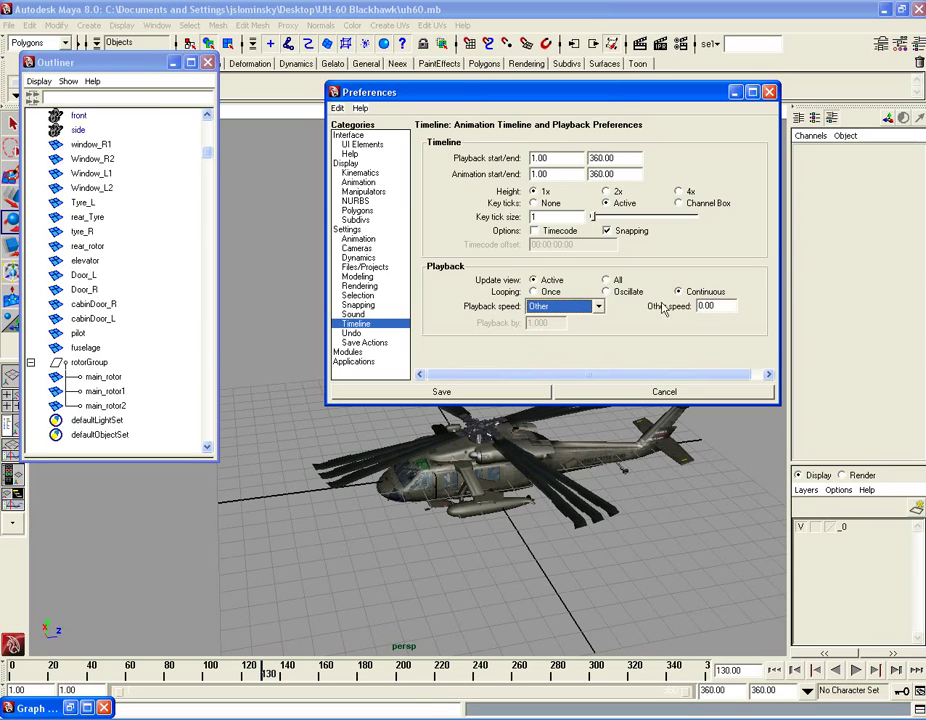
{"action": "left_click_drag", "start_coordinate": [715, 307], "coordinate": [698, 306]}
{"action": "type", "text": "24"}
{"action": "key", "text": "Return"}
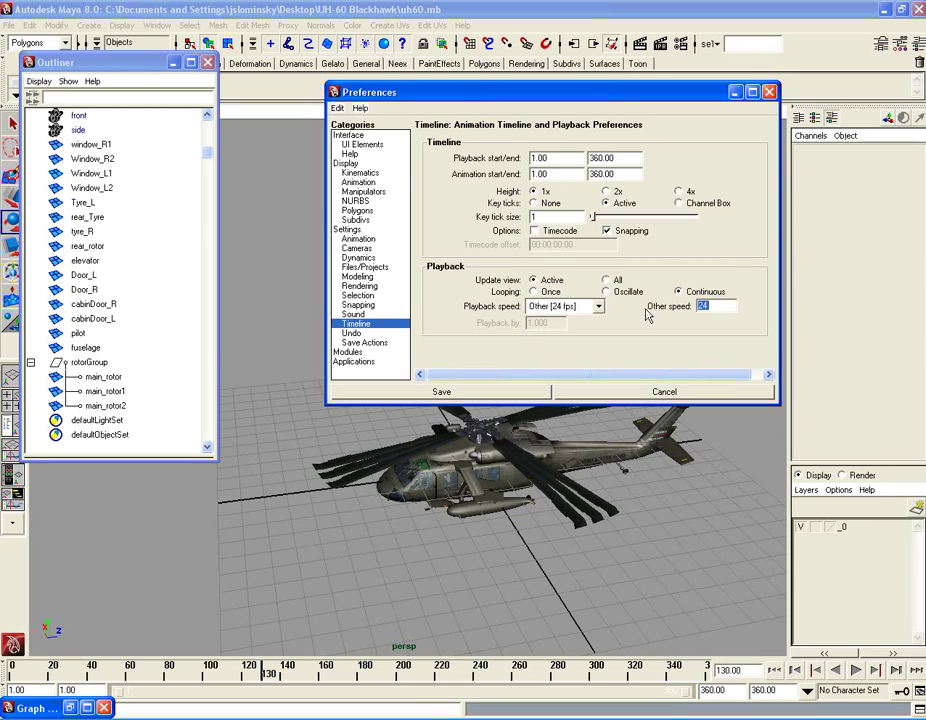
{"action": "left_click", "coordinate": [506, 393]}
Step: Play the animation and inspect the spinning rotors from the front and from above
{"action": "left_click", "coordinate": [856, 670]}
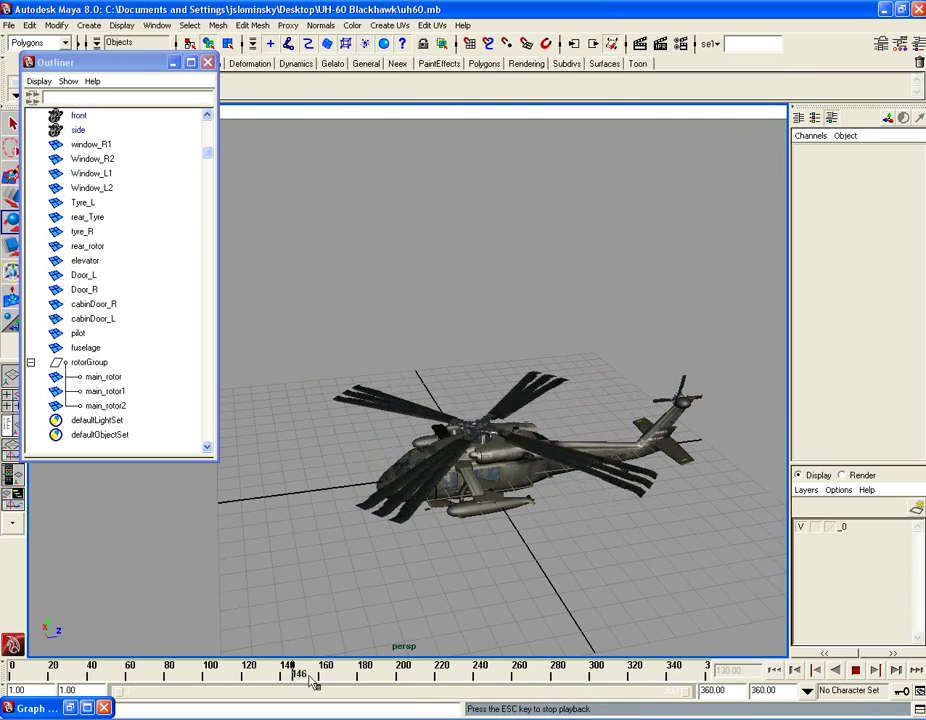
{"action": "left_click_drag", "start_coordinate": [513, 517], "coordinate": [620, 496], "text": "alt"}
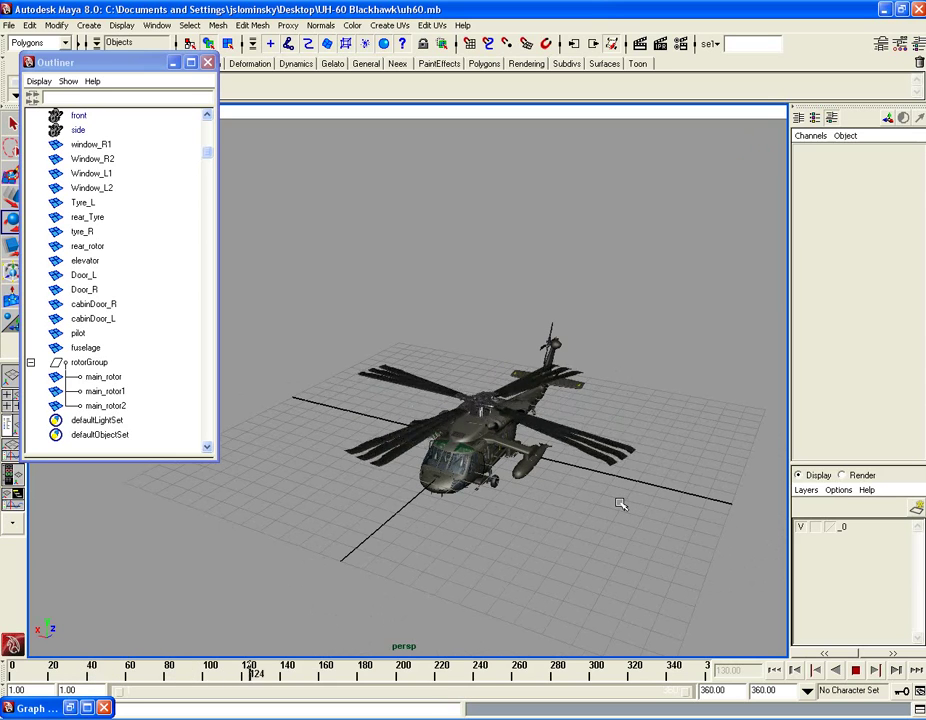
{"action": "left_click_drag", "start_coordinate": [621, 504], "coordinate": [565, 532], "text": "alt"}
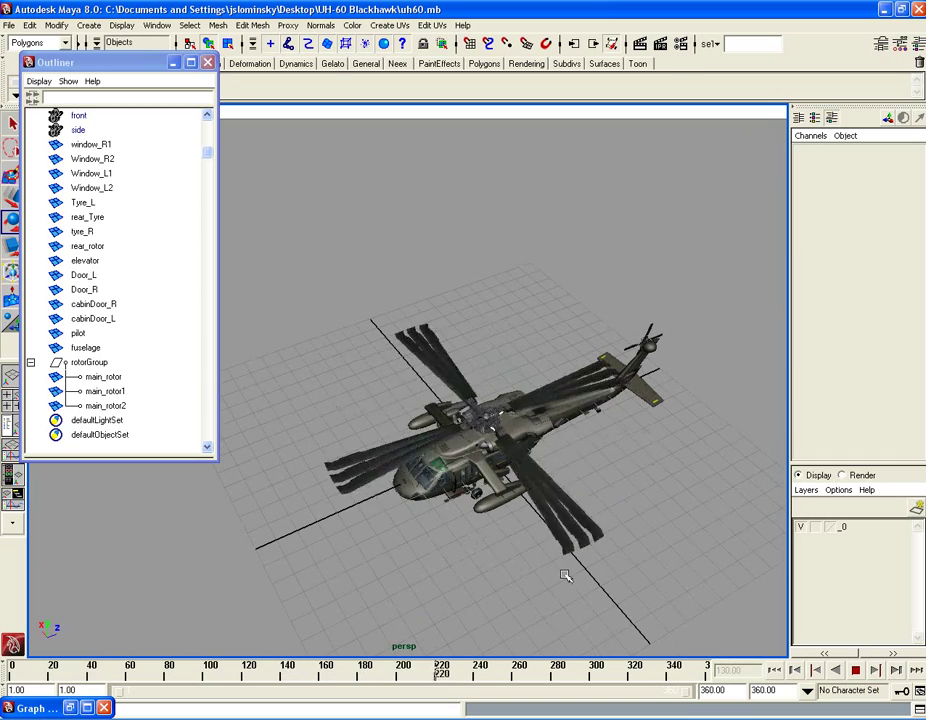
{"action": "left_click", "coordinate": [855, 675]}
Step: Show rotorGroup's animation curves and apply clamped tangents to the RotateY key at frame 74
{"action": "left_click", "coordinate": [70, 707]}
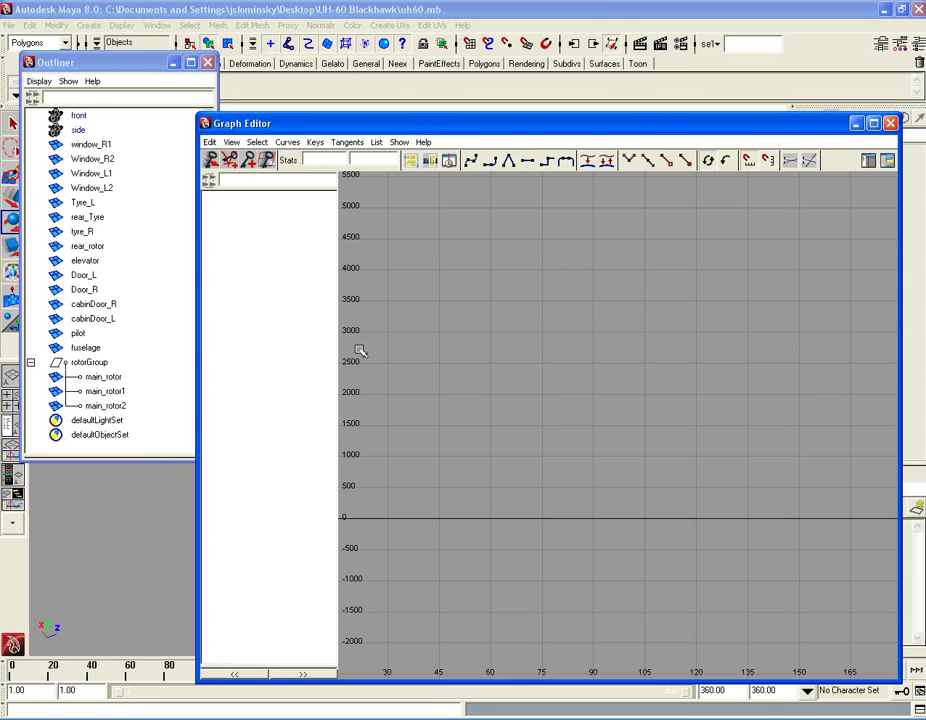
{"action": "left_click", "coordinate": [85, 363]}
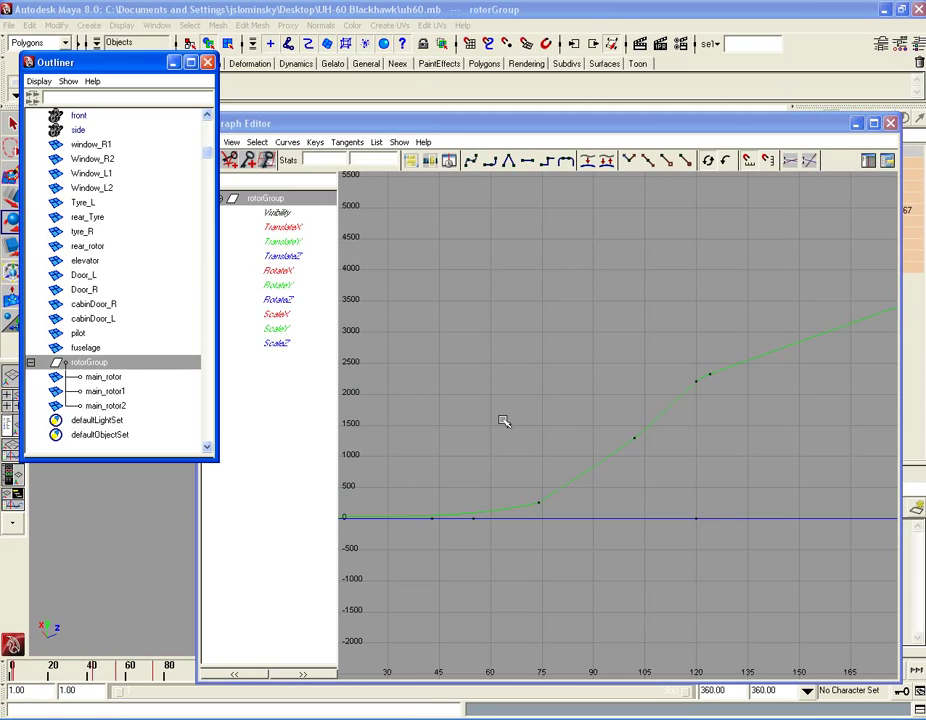
{"action": "left_click", "coordinate": [535, 497]}
{"action": "left_click", "coordinate": [490, 161]}
{"action": "left_click", "coordinate": [551, 426]}
Step: Move the RotateY key at frame 124 to frame 126 with a value of 2478.835 and smooth the curve there with clamped tangents
{"action": "left_click_drag", "start_coordinate": [643, 441], "coordinate": [649, 453]}
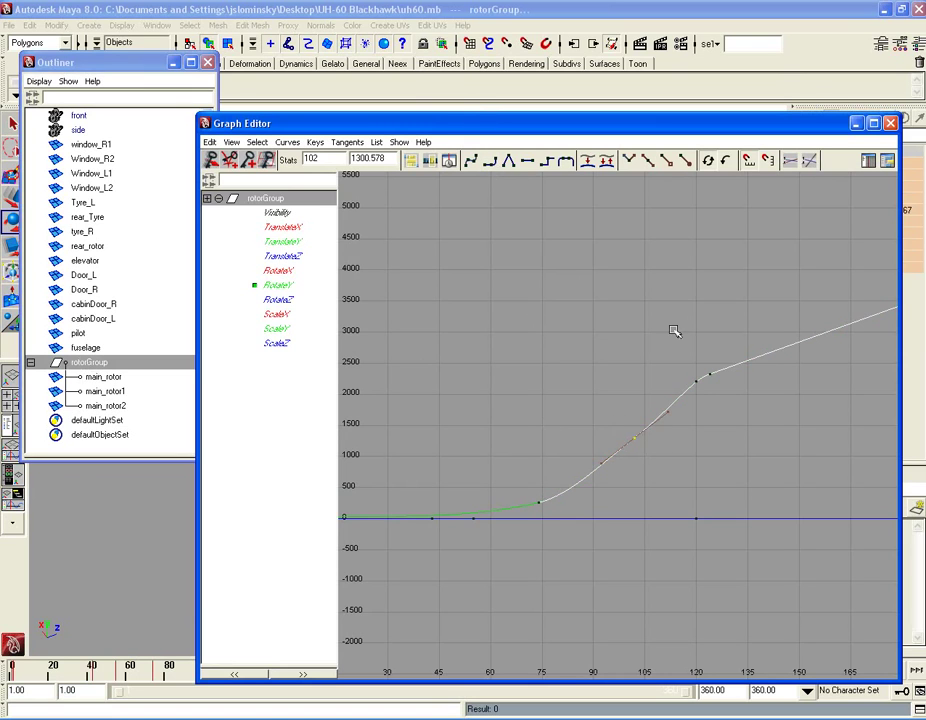
{"action": "left_click_drag", "start_coordinate": [702, 362], "coordinate": [730, 396]}
{"action": "left_click", "coordinate": [730, 401]}
{"action": "middle_click_drag", "start_coordinate": [730, 401], "coordinate": [629, 412], "text": "alt"}
{"action": "left_click", "coordinate": [620, 423]}
{"action": "left_click", "coordinate": [489, 164]}
{"action": "left_click_drag", "start_coordinate": [631, 393], "coordinate": [688, 401]}
{"action": "left_click", "coordinate": [526, 234]}
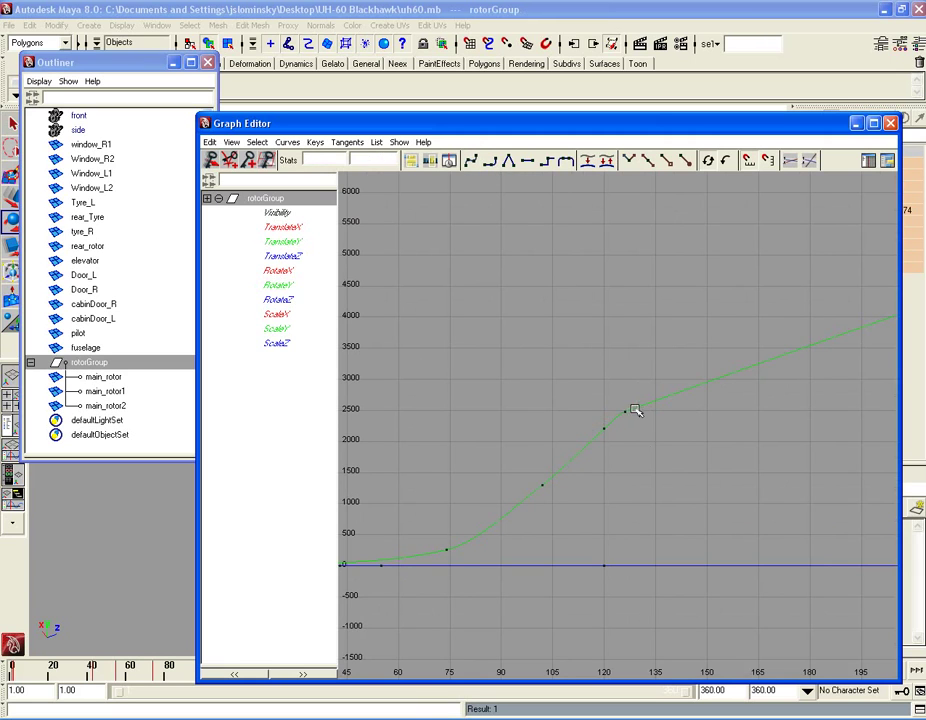
{"action": "left_click_drag", "start_coordinate": [637, 451], "coordinate": [531, 312]}
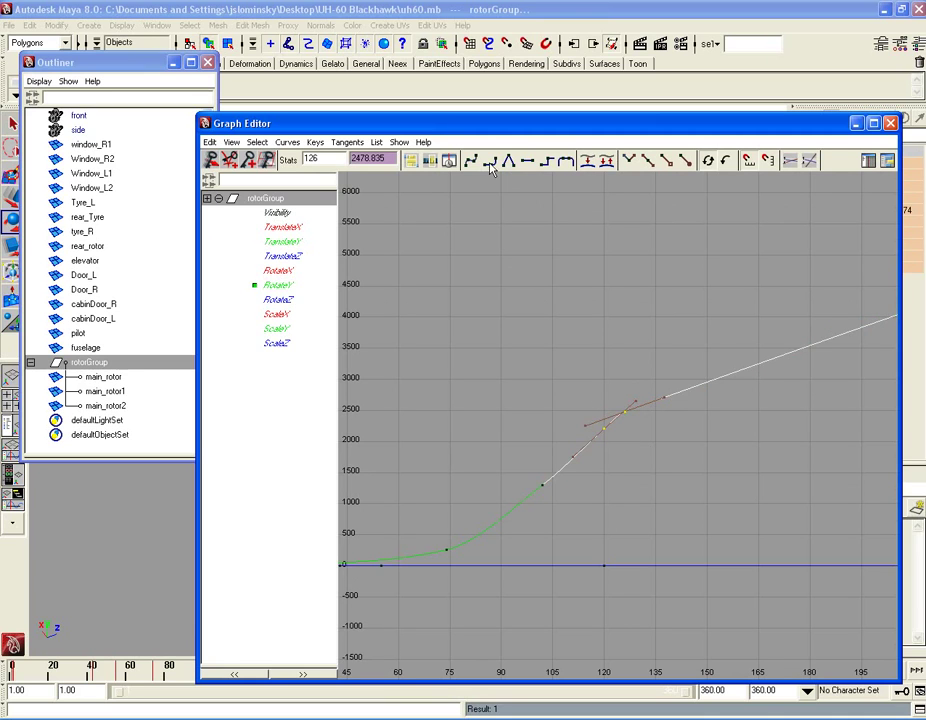
{"action": "left_click", "coordinate": [524, 280]}
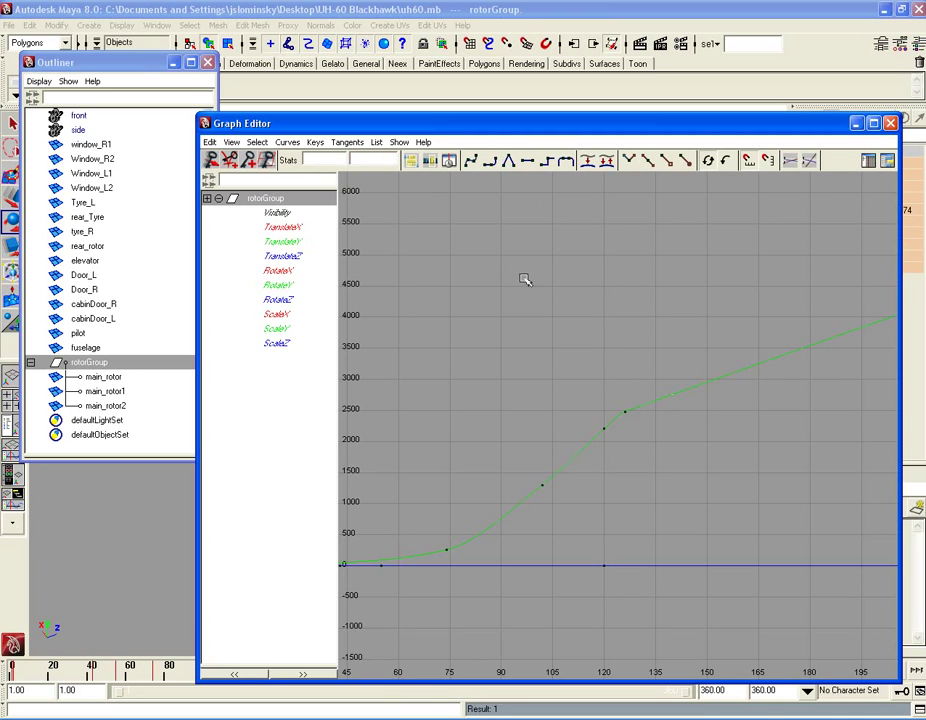
Step: Steepen the outgoing tangent of the RotateY key at frame 126 to ease the curve gradually towards frame 360
{"action": "left_click", "coordinate": [623, 422]}
{"action": "left_click_drag", "start_coordinate": [646, 398], "coordinate": [680, 419]}
{"action": "middle_click_drag", "start_coordinate": [672, 398], "coordinate": [668, 389]}
{"action": "scroll", "coordinate": [699, 409], "scroll_direction": "down", "scroll_amount": 10}
{"action": "right_click_drag", "start_coordinate": [700, 410], "coordinate": [673, 412], "text": "alt"}
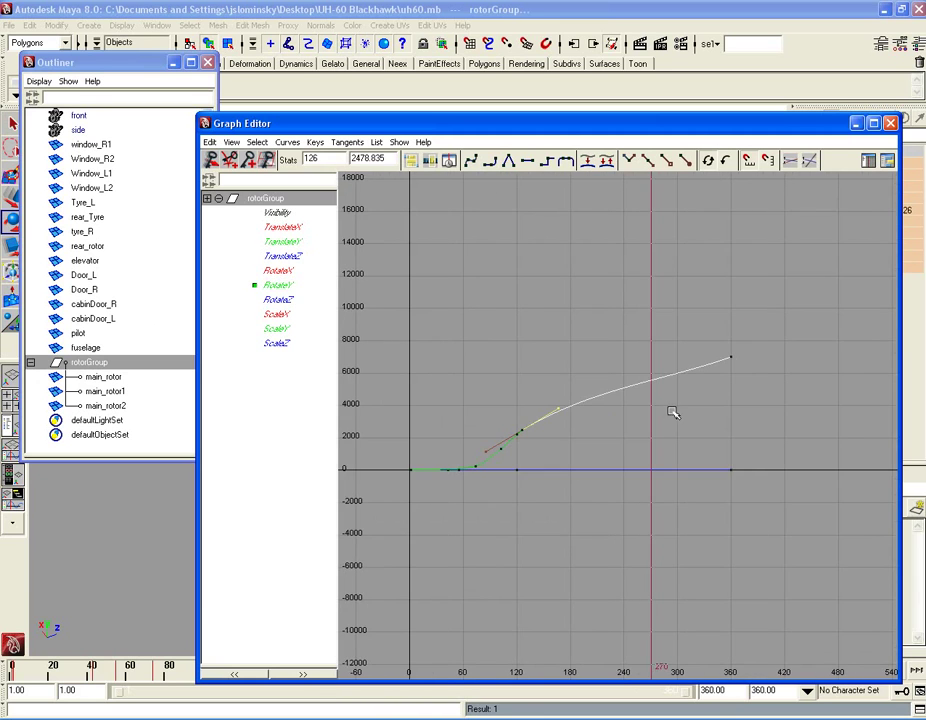
{"action": "left_click", "coordinate": [612, 427]}
Step: Move the RotateY key at frame 126 further along the curve to about frame 135, with a value of about 3000
{"action": "left_click", "coordinate": [527, 436]}
{"action": "left_click", "coordinate": [545, 443]}
{"action": "right_click_drag", "start_coordinate": [546, 443], "coordinate": [591, 428], "text": "alt"}
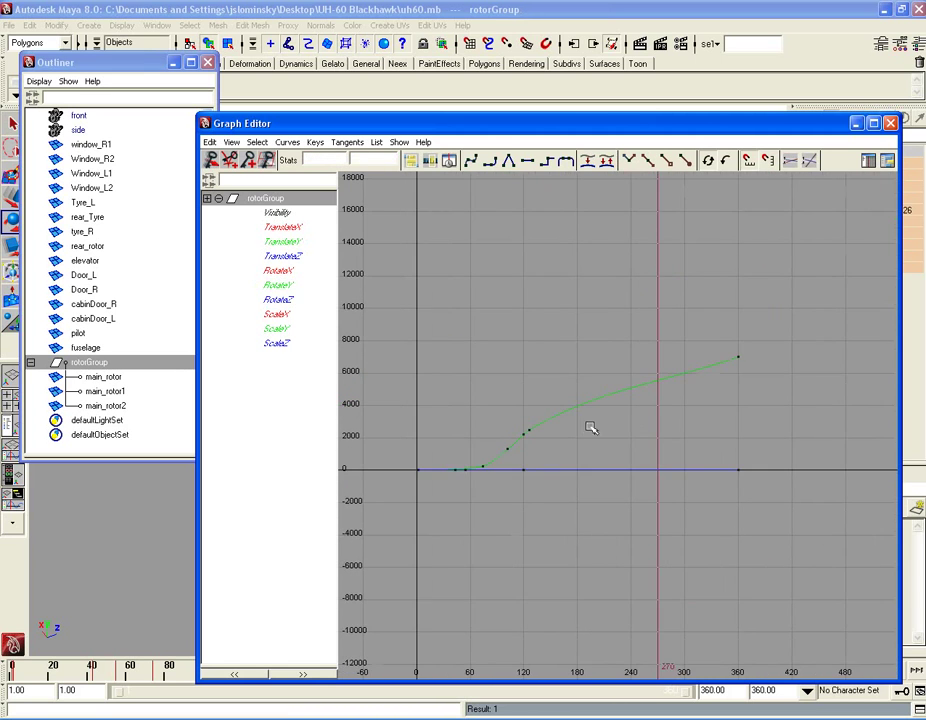
{"action": "left_click", "coordinate": [535, 426]}
{"action": "middle_click_drag", "start_coordinate": [540, 424], "coordinate": [548, 413]}
{"action": "left_click", "coordinate": [565, 431]}
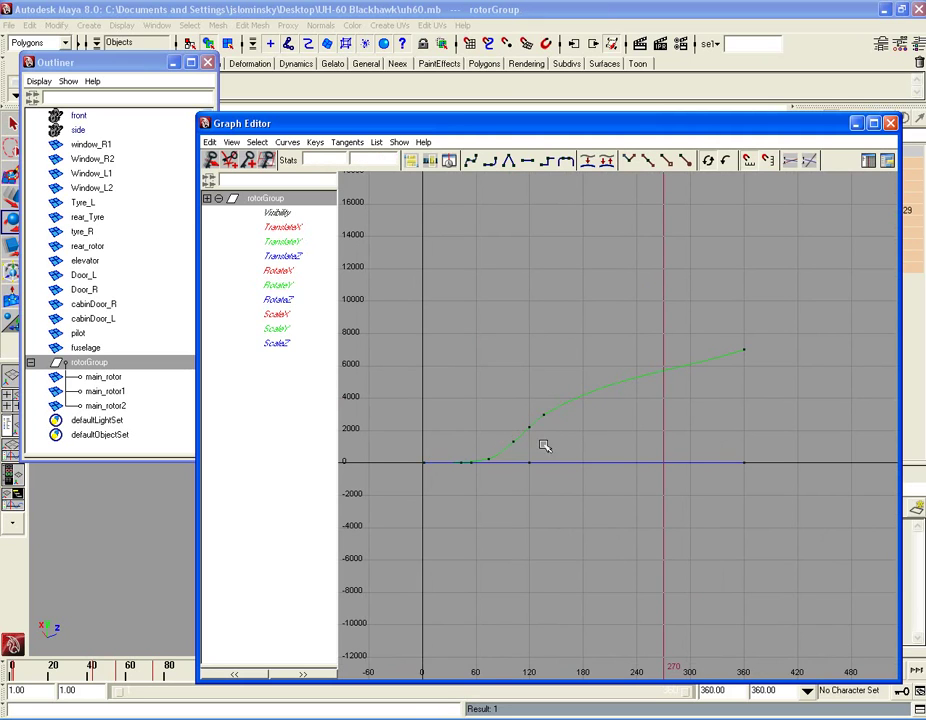
Step: Play the animation from frame 1 and inspect the adjusted rotor spin-up from several angles
{"action": "left_click", "coordinate": [856, 123]}
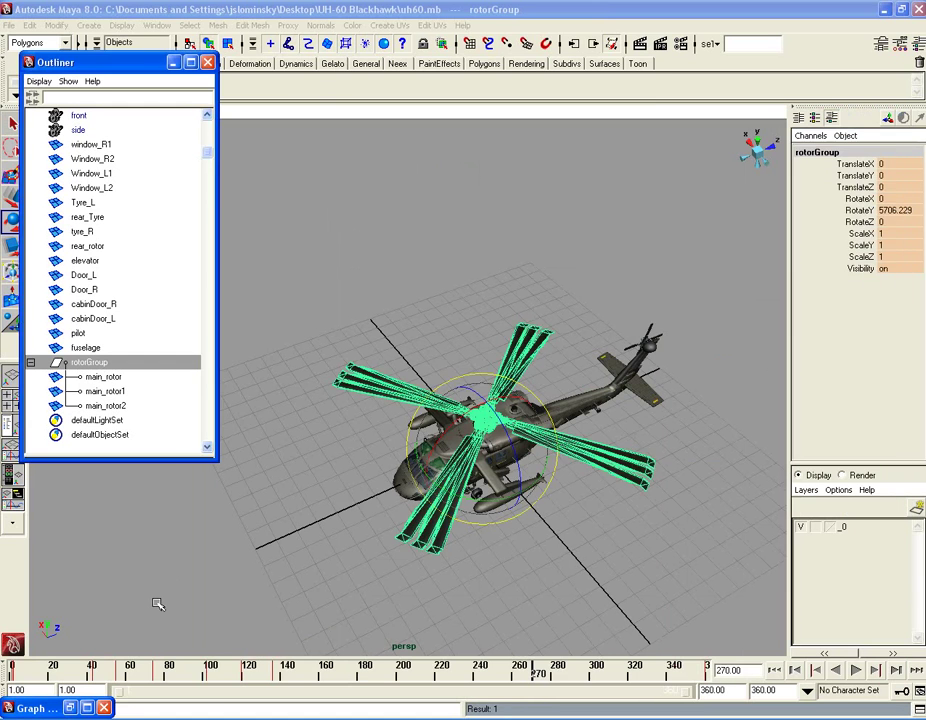
{"action": "left_click", "coordinate": [157, 602]}
{"action": "left_click_drag", "start_coordinate": [106, 673], "coordinate": [12, 673]}
{"action": "left_click_drag", "start_coordinate": [622, 554], "coordinate": [582, 539], "text": "alt"}
{"action": "left_click", "coordinate": [856, 670]}
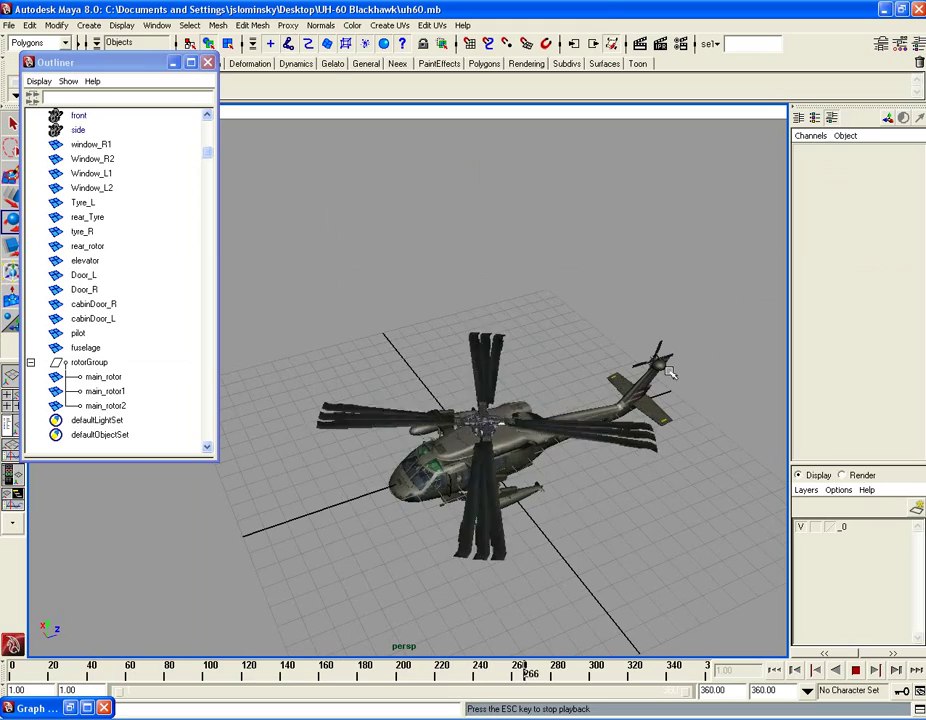
{"action": "left_click_drag", "start_coordinate": [663, 427], "coordinate": [595, 418], "text": "alt"}
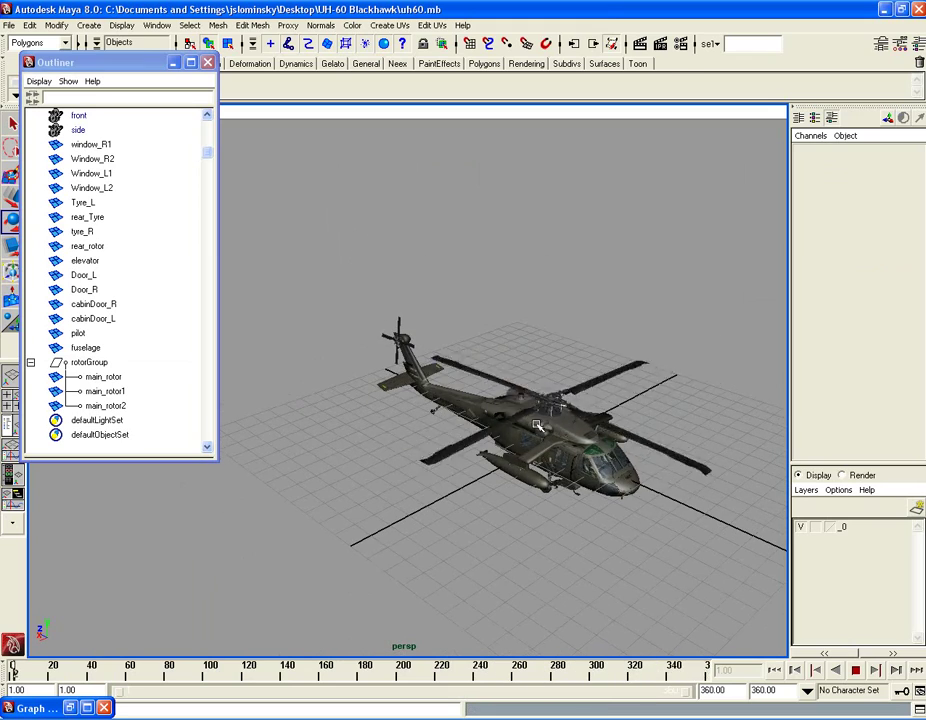
{"action": "left_click", "coordinate": [855, 672]}
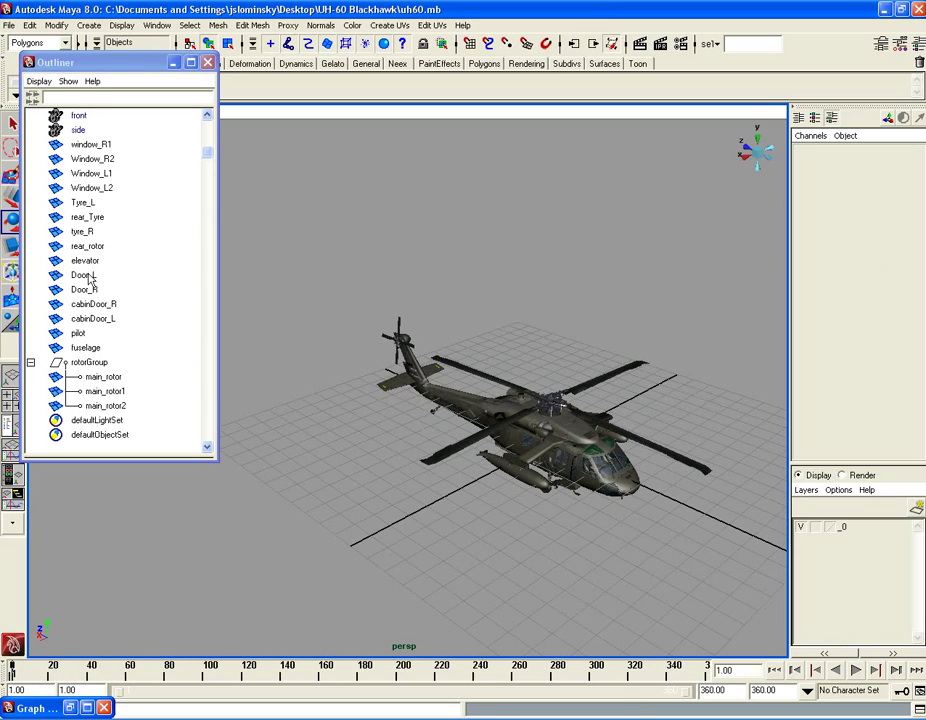
Step: Try to group all helicopter parts from window_R1 through main_rotor2 and check where rotorGroup sits in the new hierarchy
{"action": "scroll", "coordinate": [88, 280], "scroll_direction": "up", "scroll_amount": 2}
{"action": "scroll", "coordinate": [87, 283], "scroll_direction": "down", "scroll_amount": 4}
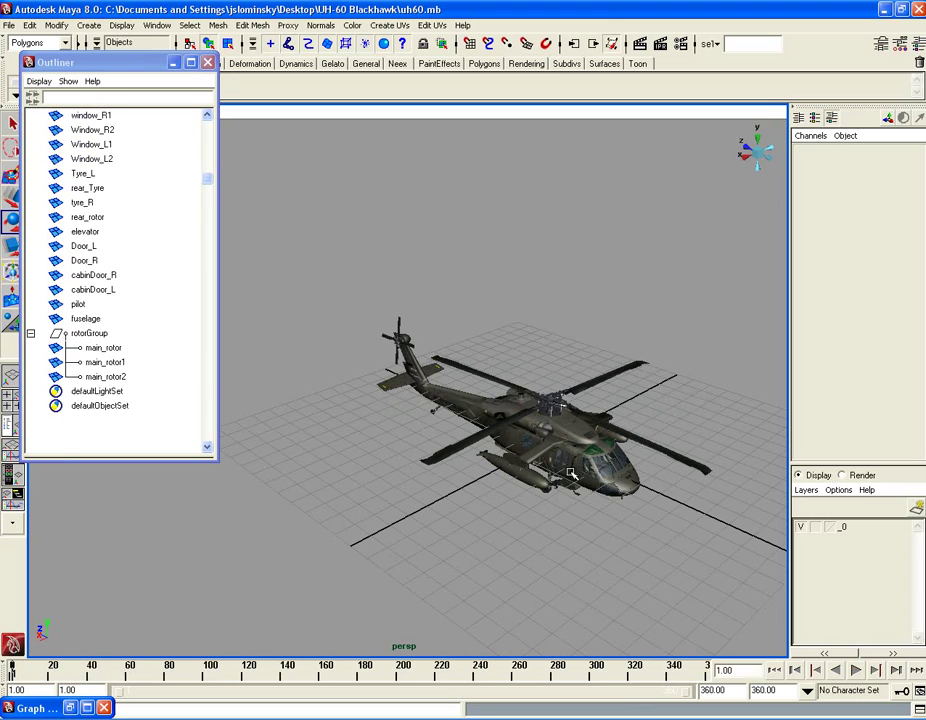
{"action": "left_click_drag", "start_coordinate": [571, 473], "coordinate": [581, 464], "text": "alt"}
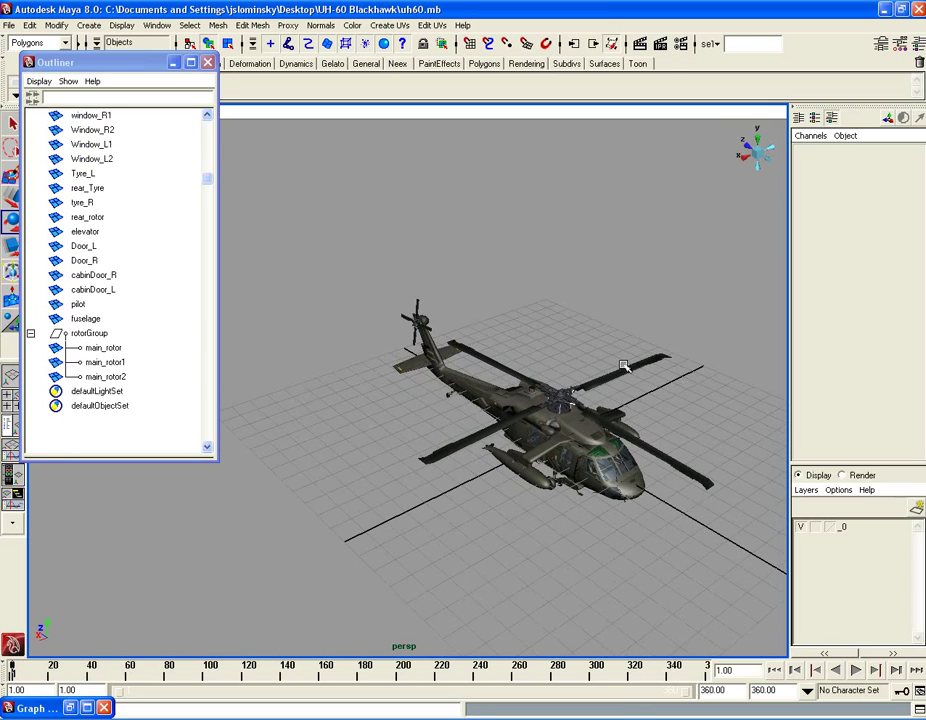
{"action": "scroll", "coordinate": [155, 259], "scroll_direction": "up", "scroll_amount": 4}
{"action": "left_click", "coordinate": [91, 176]}
{"action": "scroll", "coordinate": [145, 294], "scroll_direction": "down", "scroll_amount": 6}
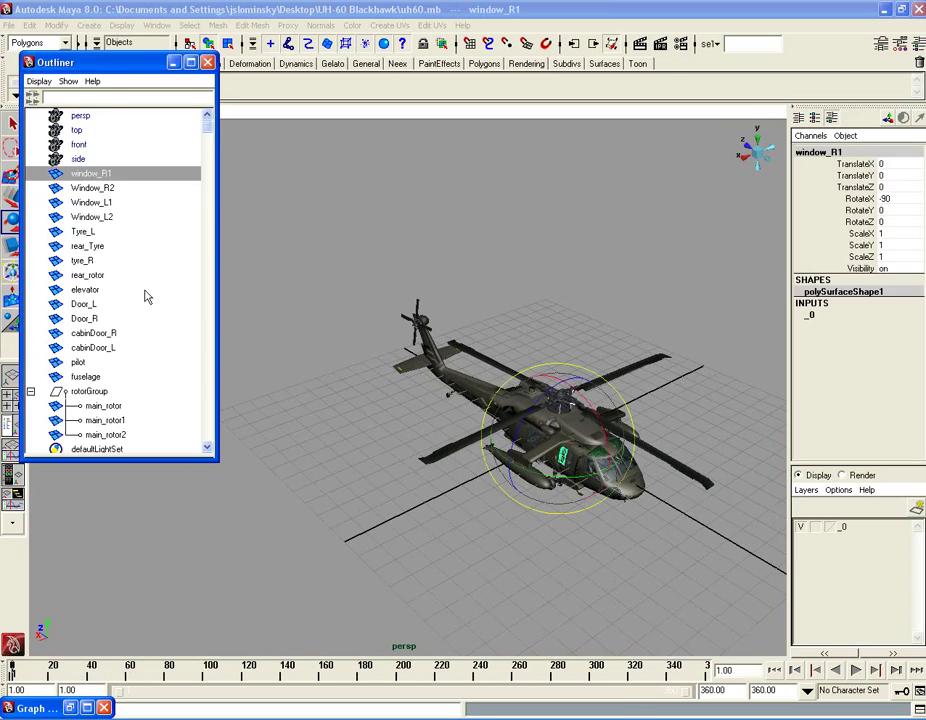
{"action": "left_click", "coordinate": [110, 348], "text": "shift"}
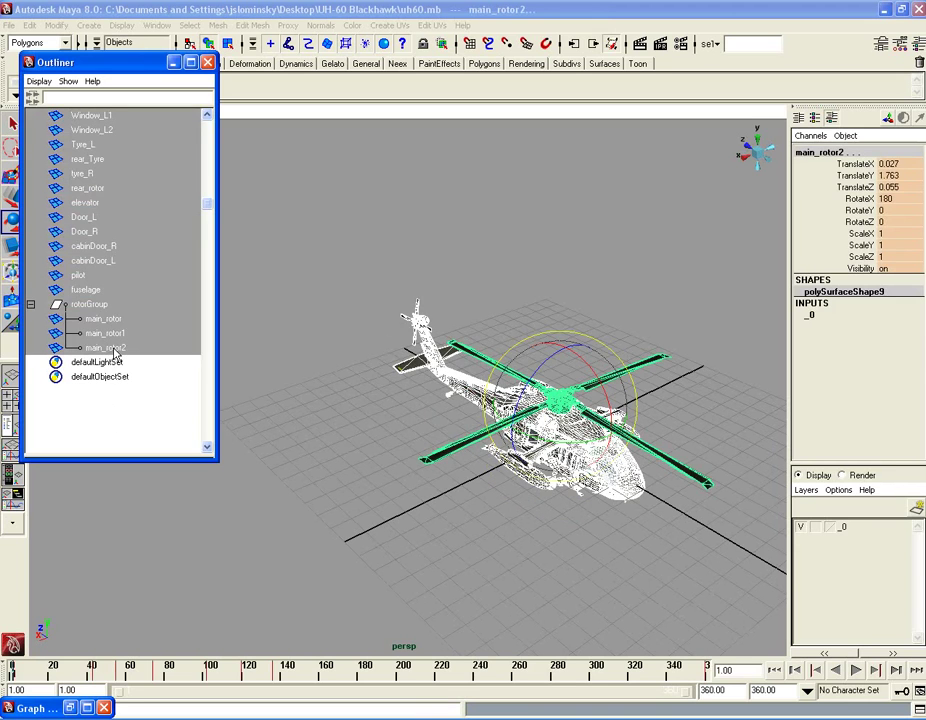
{"action": "key", "text": "ctrl+g"}
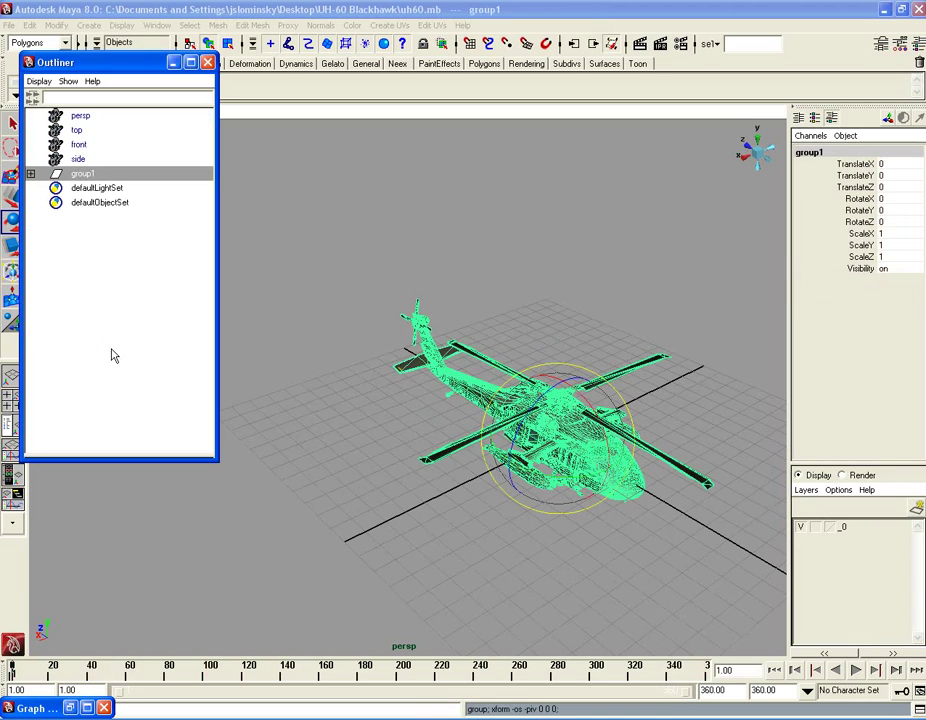
{"action": "left_click", "coordinate": [31, 174]}
{"action": "scroll", "coordinate": [118, 355], "scroll_direction": "down", "scroll_amount": 4}
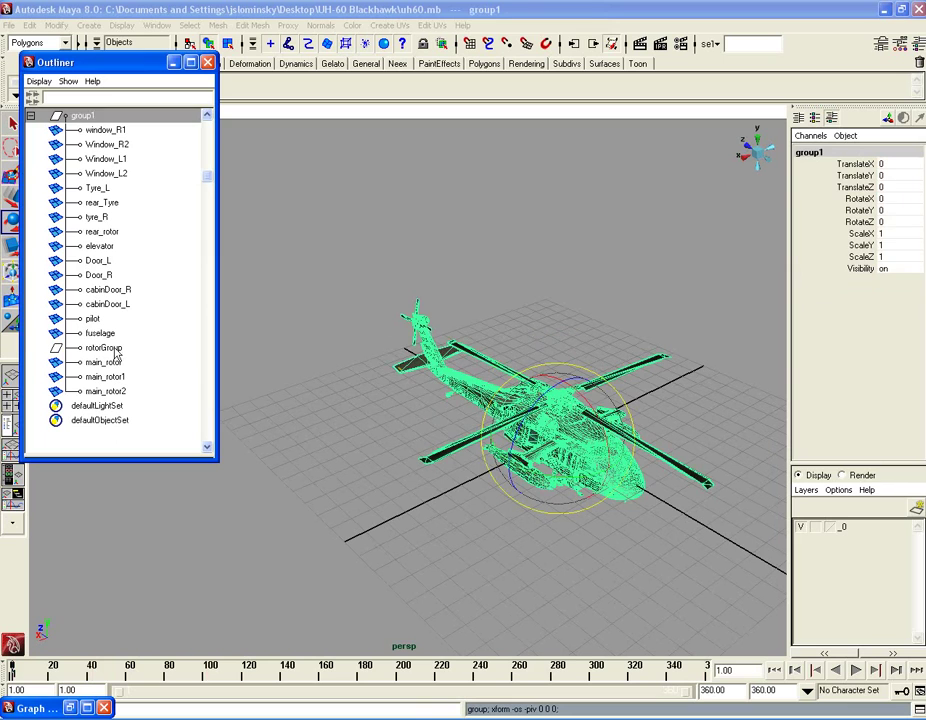
{"action": "left_click", "coordinate": [104, 348]}
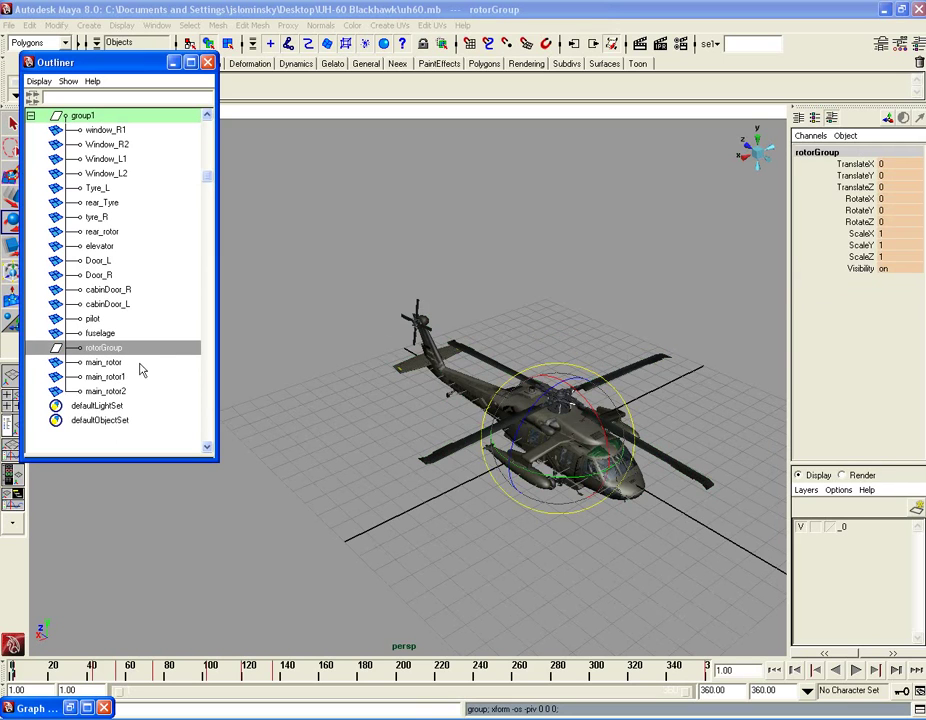
Step: Undo the grouping of all helicopter parts and the selections made for it
{"action": "key", "text": "ctrl+z"}
{"action": "key", "text": "ctrl+z"}
{"action": "key", "text": "ctrl+z"}
{"action": "key", "text": "ctrl+z"}
{"action": "key", "text": "ctrl+z"}
Step: Create an empty group with nothing selected
{"action": "left_click", "coordinate": [268, 381]}
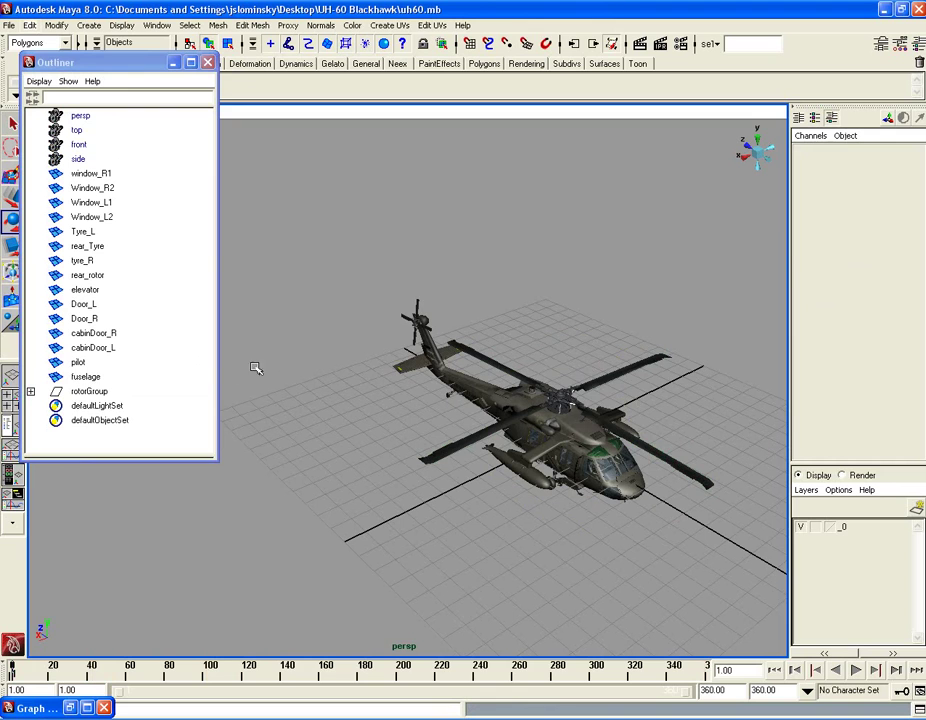
{"action": "key", "text": "ctrl+g"}
{"action": "left_click", "coordinate": [300, 368]}
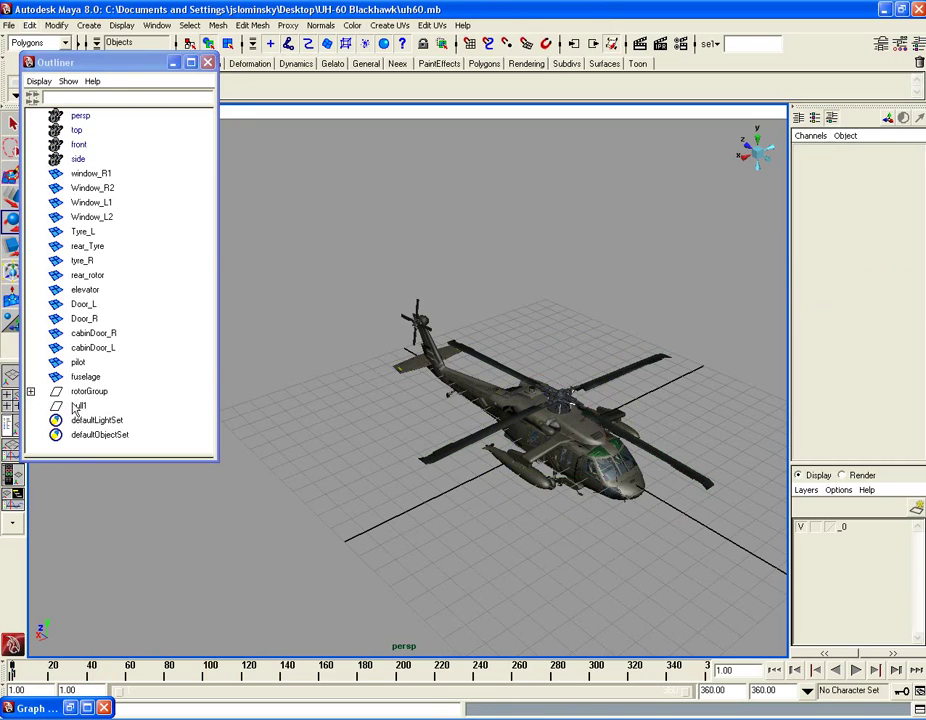
Step: Try to parent all helicopter parts from window_R1 through rotorGroup under null1, check the hierarchy and select the parent group
{"action": "left_click", "coordinate": [90, 176]}
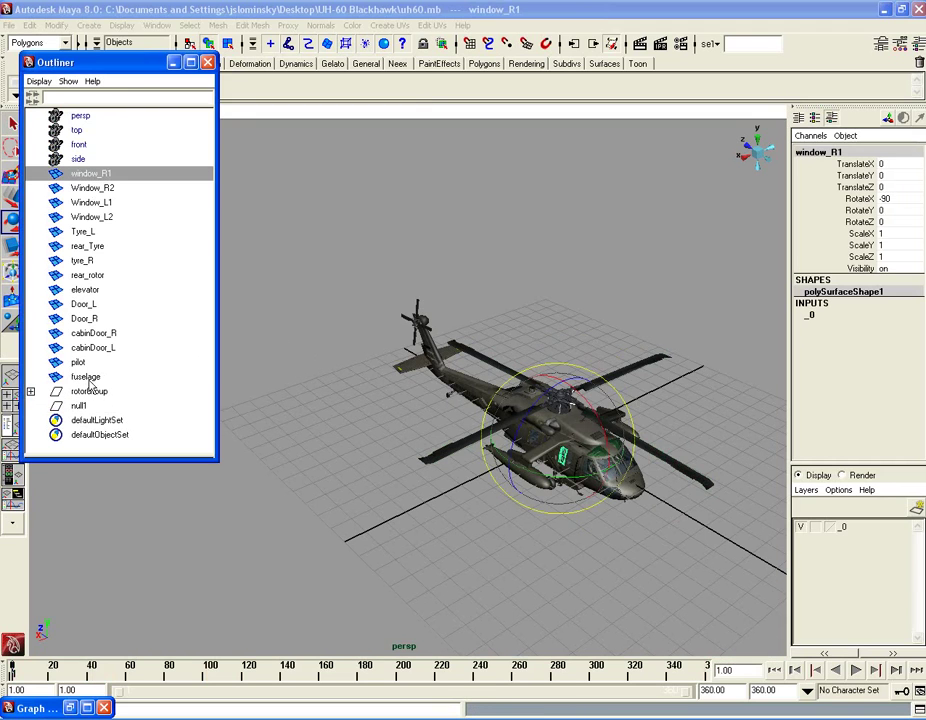
{"action": "left_click", "coordinate": [88, 391], "text": "shift"}
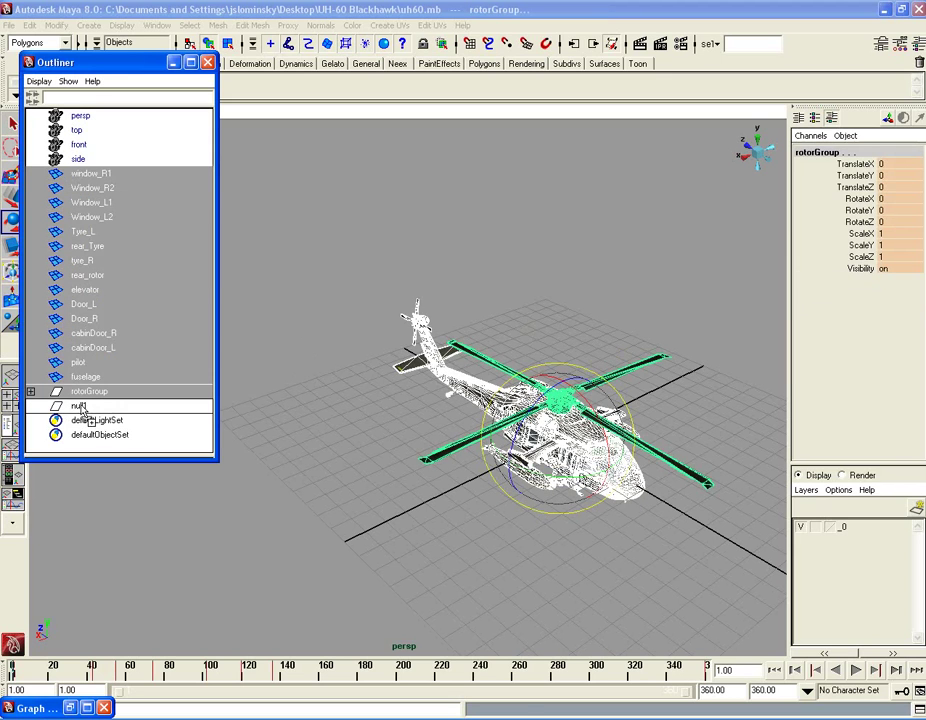
{"action": "middle_click_drag", "start_coordinate": [82, 410], "coordinate": [83, 414]}
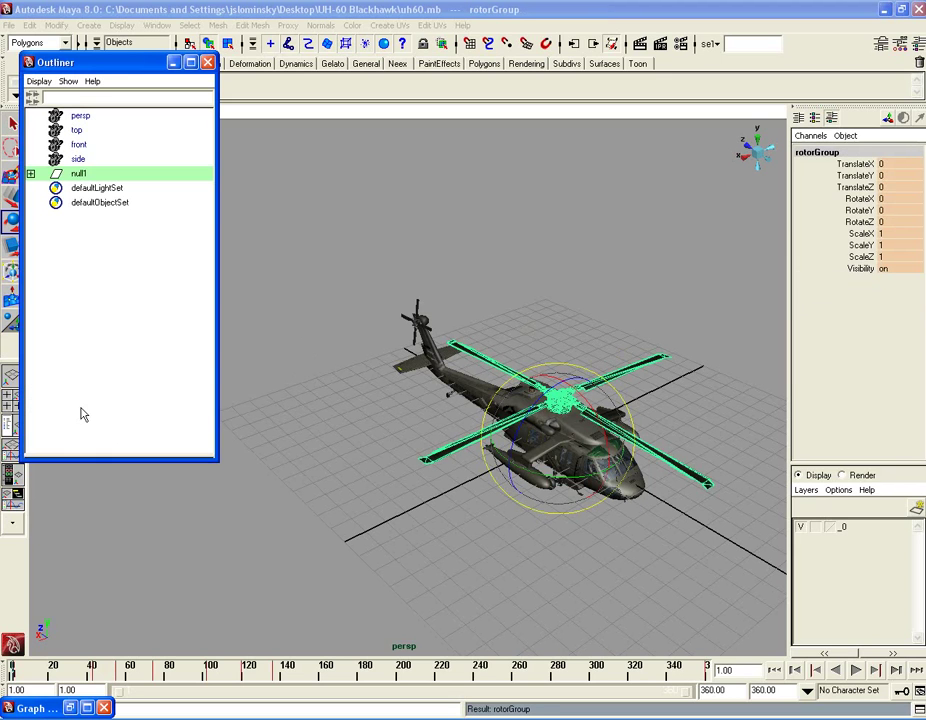
{"action": "left_click", "coordinate": [31, 174]}
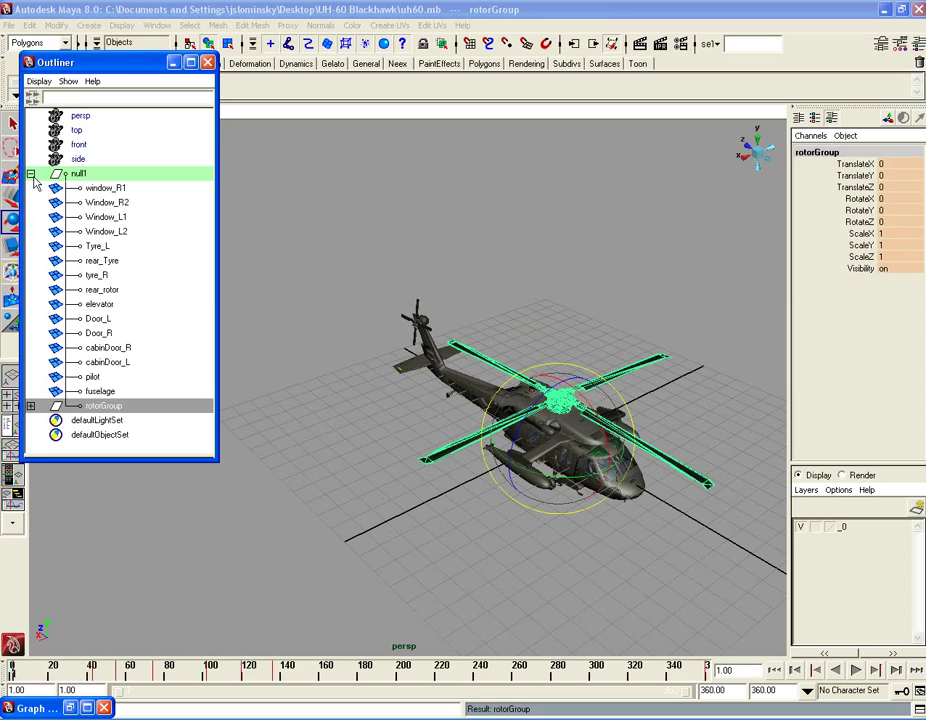
{"action": "left_click", "coordinate": [31, 174]}
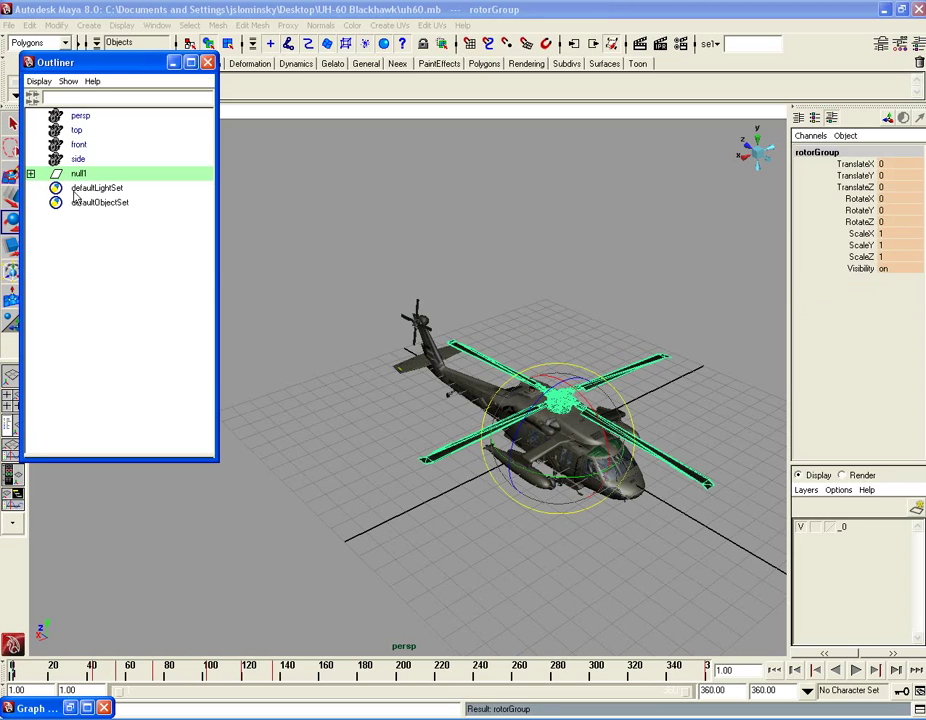
{"action": "left_click", "coordinate": [259, 349]}
{"action": "left_click", "coordinate": [76, 174]}
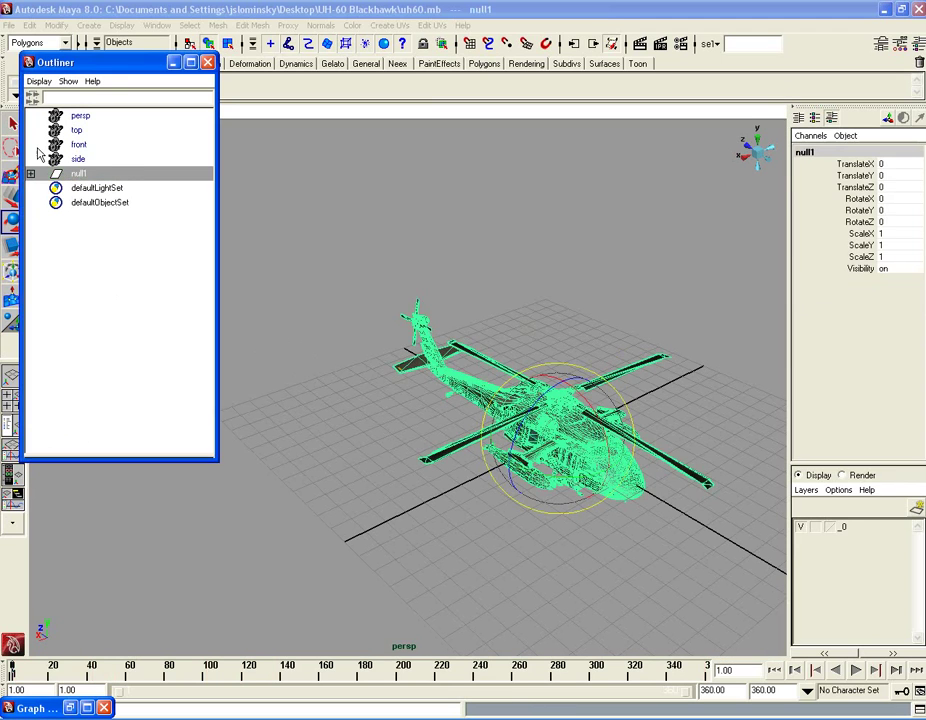
Step: Try centering null1's pivot and raising the whole helicopter about 3 units in Y, with the animation played to test the rotors
{"action": "left_click", "coordinate": [58, 25]}
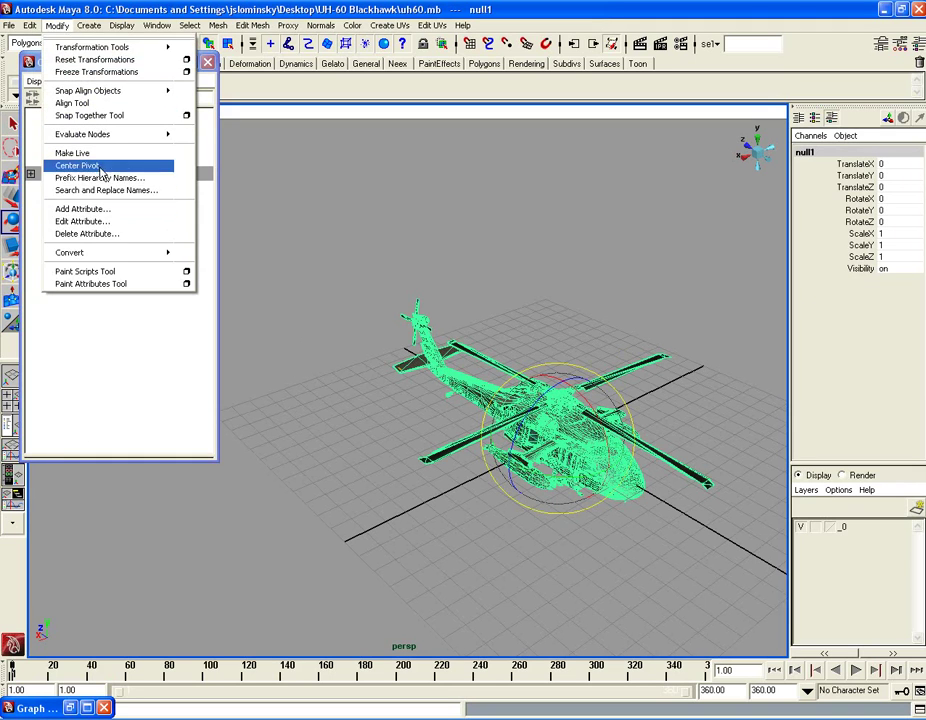
{"action": "left_click", "coordinate": [100, 166]}
{"action": "key", "text": "w"}
{"action": "left_click_drag", "start_coordinate": [537, 358], "coordinate": [537, 300]}
{"action": "left_click", "coordinate": [856, 671]}
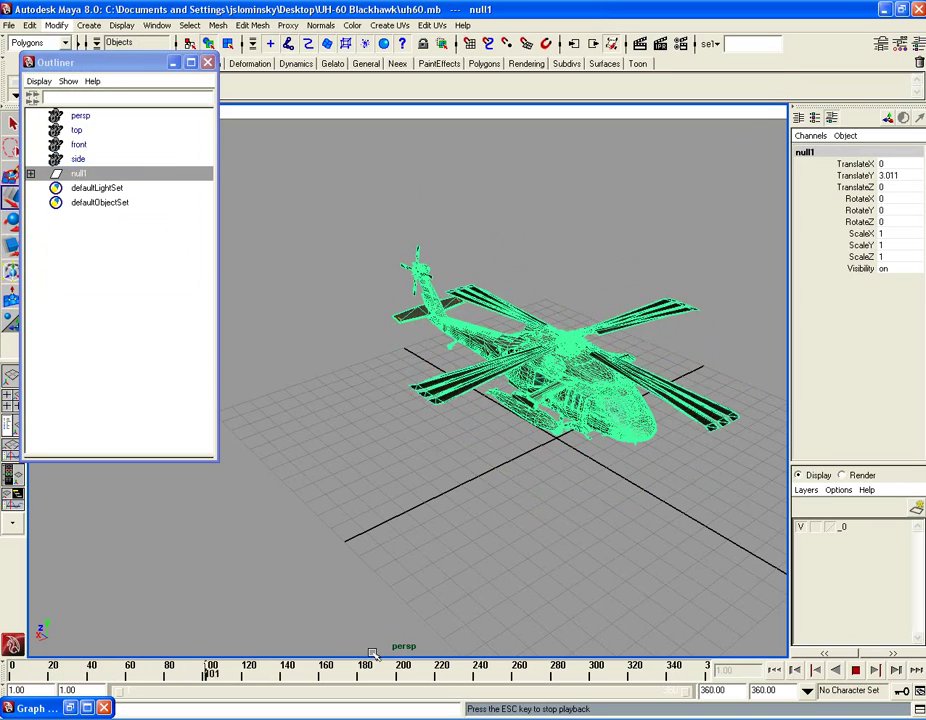
{"action": "left_click", "coordinate": [855, 670]}
Step: Undo the helicopter's move, the pivot centering and the parenting of the parts under null1
{"action": "key", "text": "ctrl+z"}
{"action": "key", "text": "ctrl+z"}
{"action": "key", "text": "ctrl+z"}
{"action": "key", "text": "ctrl+z"}
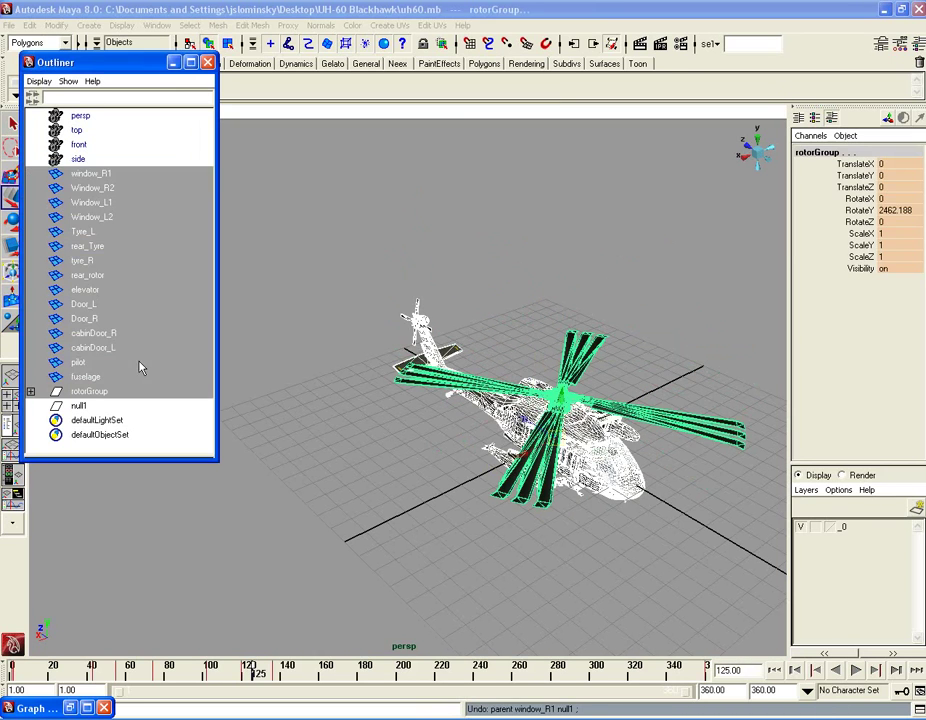
Step: Clear the part selection and delete the empty null1 group
{"action": "left_click", "coordinate": [150, 421]}
{"action": "left_click", "coordinate": [182, 318]}
{"action": "left_click", "coordinate": [99, 420]}
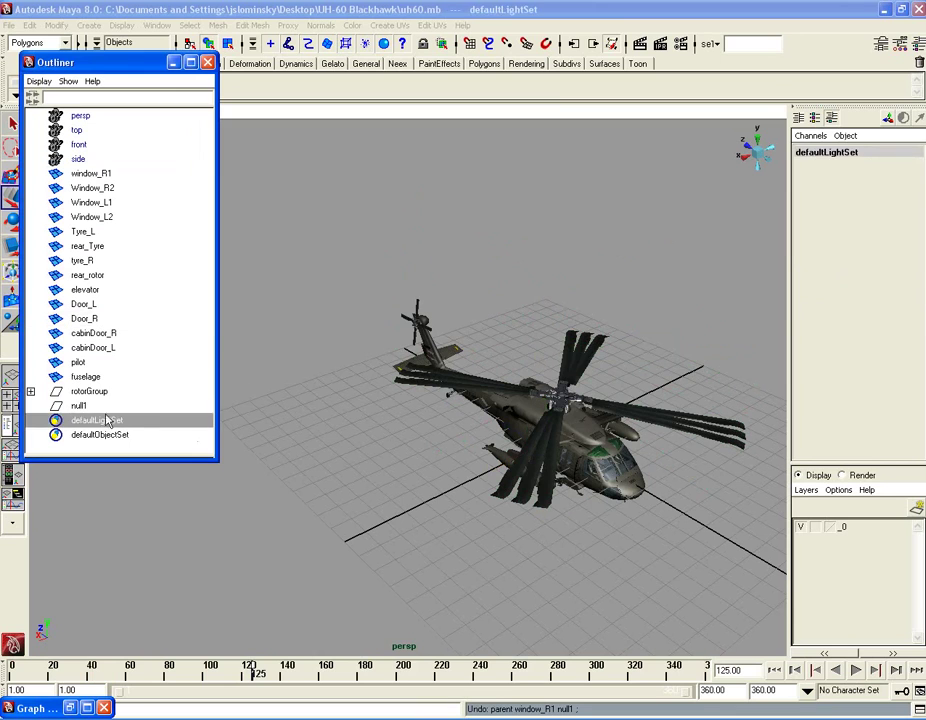
{"action": "left_click", "coordinate": [80, 406]}
{"action": "key", "text": "Delete"}
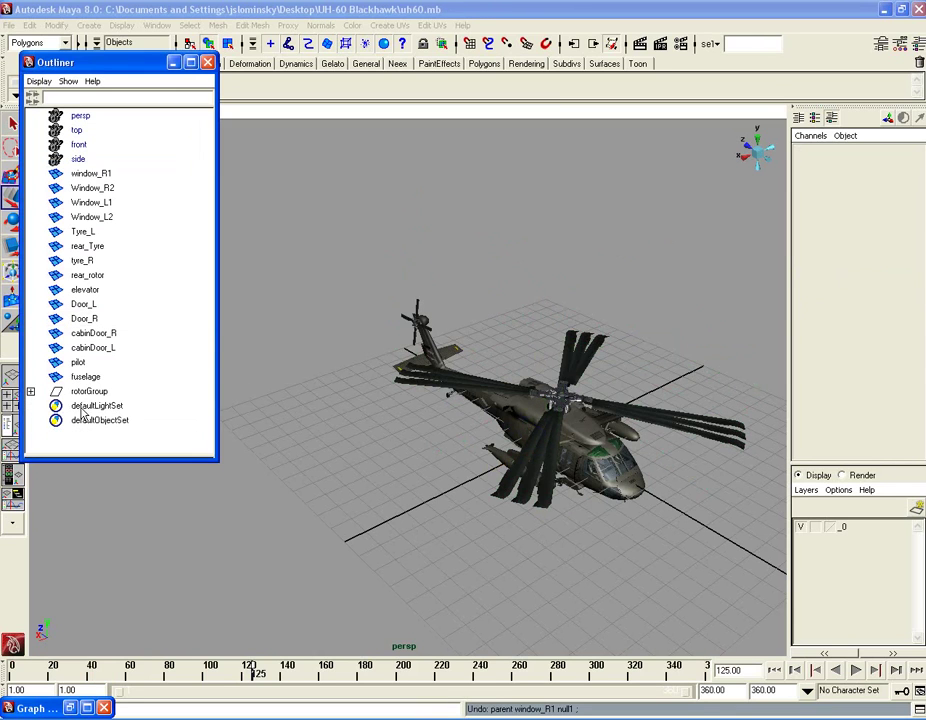
Step: Create a new empty group and rename it HeliGroup
{"action": "key", "text": "ctrl+g"}
{"action": "double_click", "coordinate": [79, 406]}
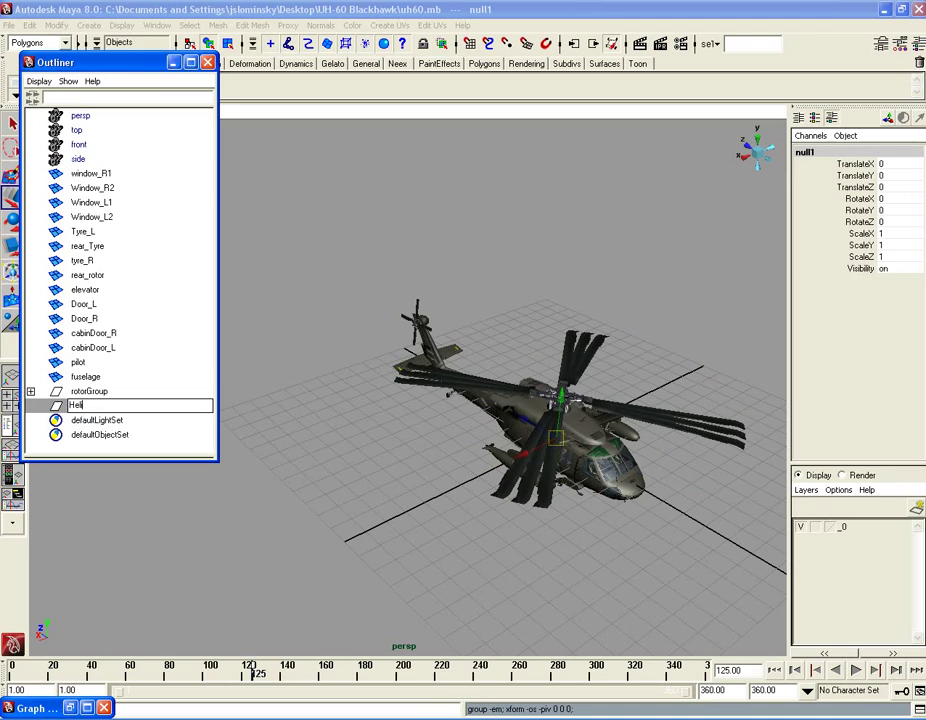
{"action": "type", "text": "HeliGroup"}
{"action": "key", "text": "Return"}
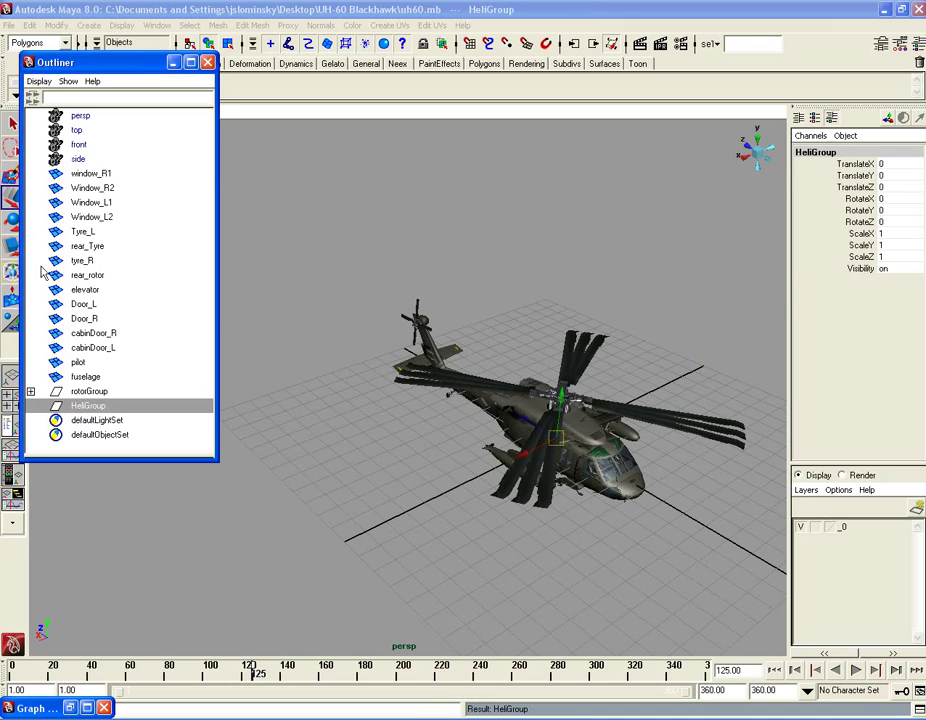
Step: Try to parent window_R1 through rotorGroup under HeliGroup in the Outliner, and undo it
{"action": "left_click", "coordinate": [99, 178]}
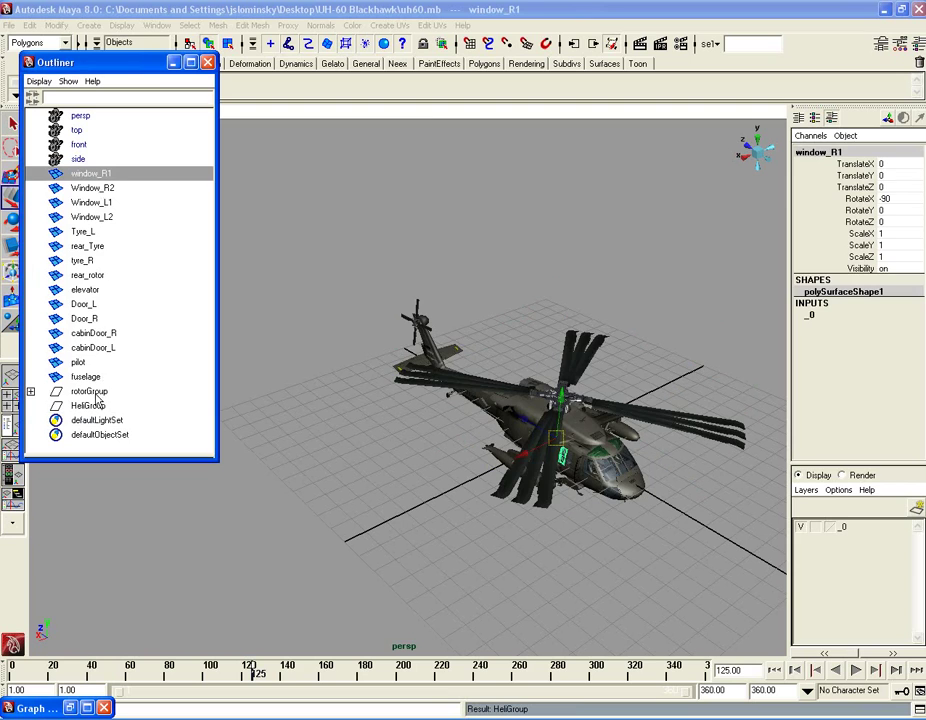
{"action": "left_click", "coordinate": [97, 391], "text": "shift"}
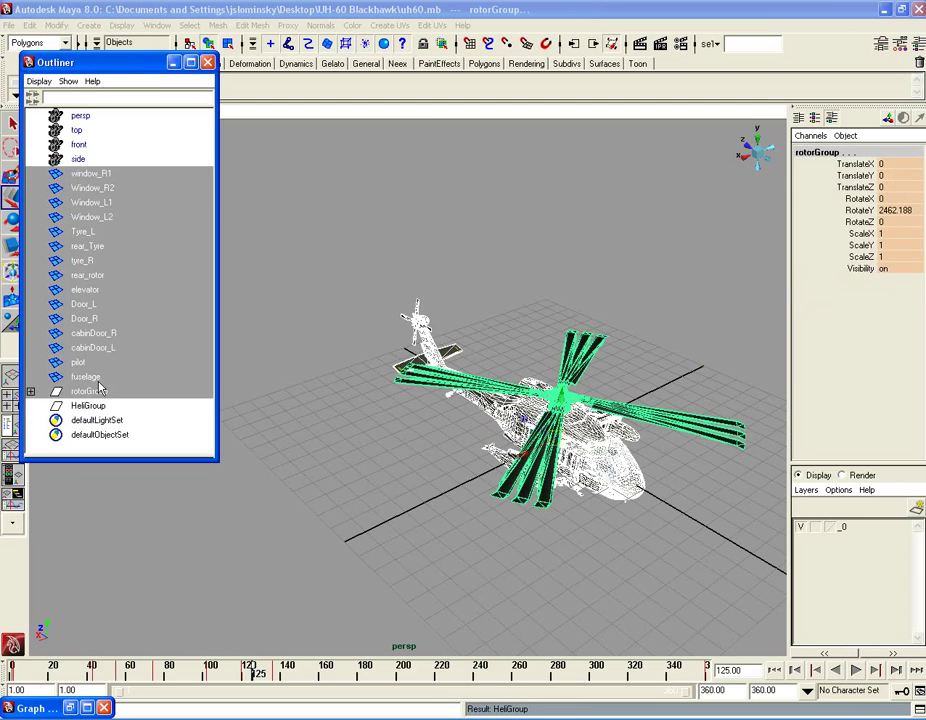
{"action": "middle_click_drag", "start_coordinate": [99, 390], "coordinate": [97, 411]}
{"action": "key", "text": "ctrl+z"}
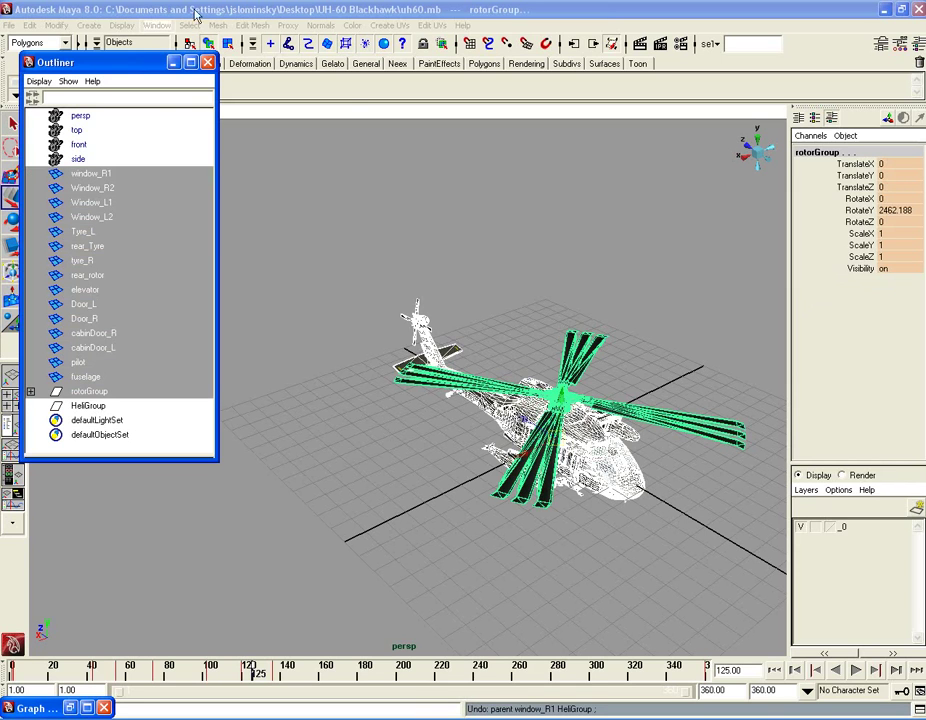
Step: Open the Hypergraph scene hierarchy and bring the rotorGroup and HeliGroup nodes into close view
{"action": "left_click", "coordinate": [157, 26]}
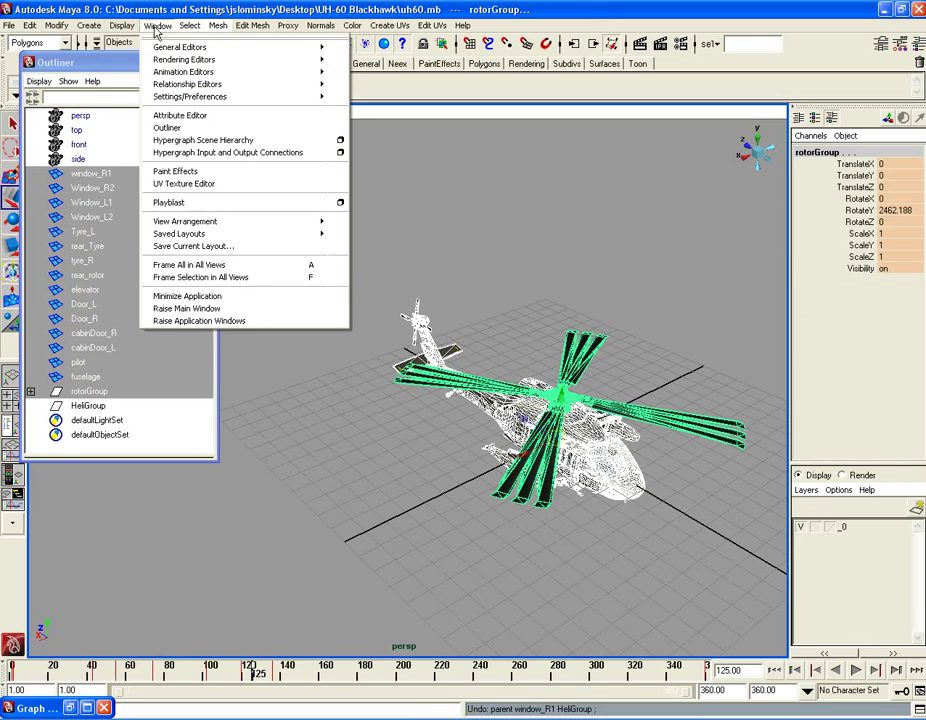
{"action": "left_click", "coordinate": [223, 143]}
{"action": "scroll", "coordinate": [440, 402], "scroll_direction": "down", "scroll_amount": 5}
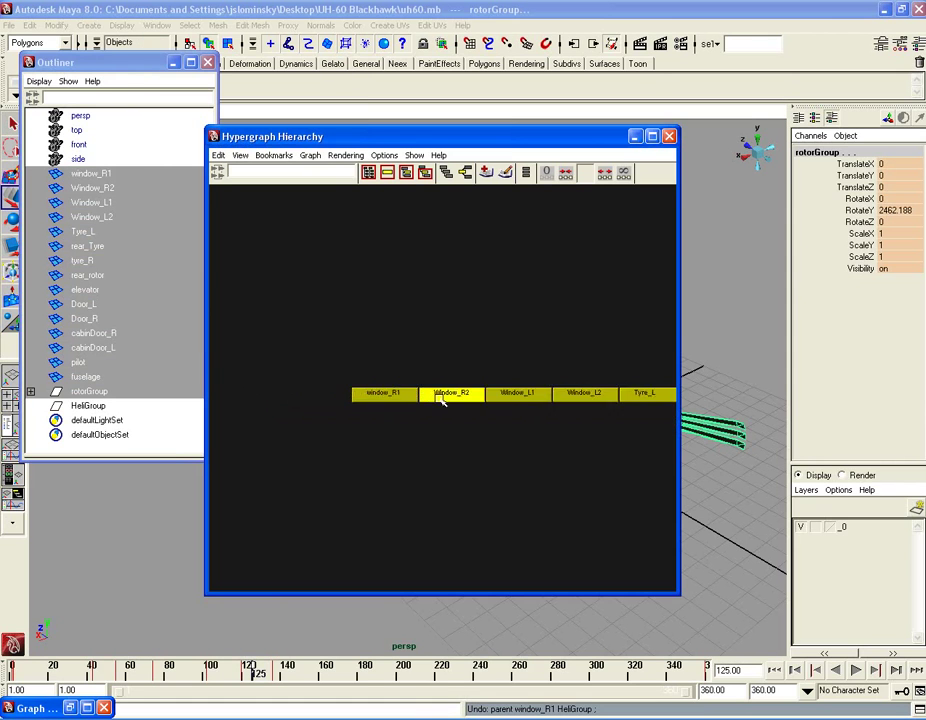
{"action": "scroll", "coordinate": [440, 402], "scroll_direction": "down", "scroll_amount": 2}
{"action": "middle_click_drag", "start_coordinate": [531, 409], "coordinate": [364, 417], "text": "alt"}
{"action": "scroll", "coordinate": [484, 432], "scroll_direction": "up", "scroll_amount": 3}
{"action": "middle_click_drag", "start_coordinate": [533, 434], "coordinate": [409, 411], "text": "alt"}
{"action": "scroll", "coordinate": [484, 452], "scroll_direction": "up", "scroll_amount": 3}
{"action": "scroll", "coordinate": [463, 407], "scroll_direction": "up", "scroll_amount": 2}
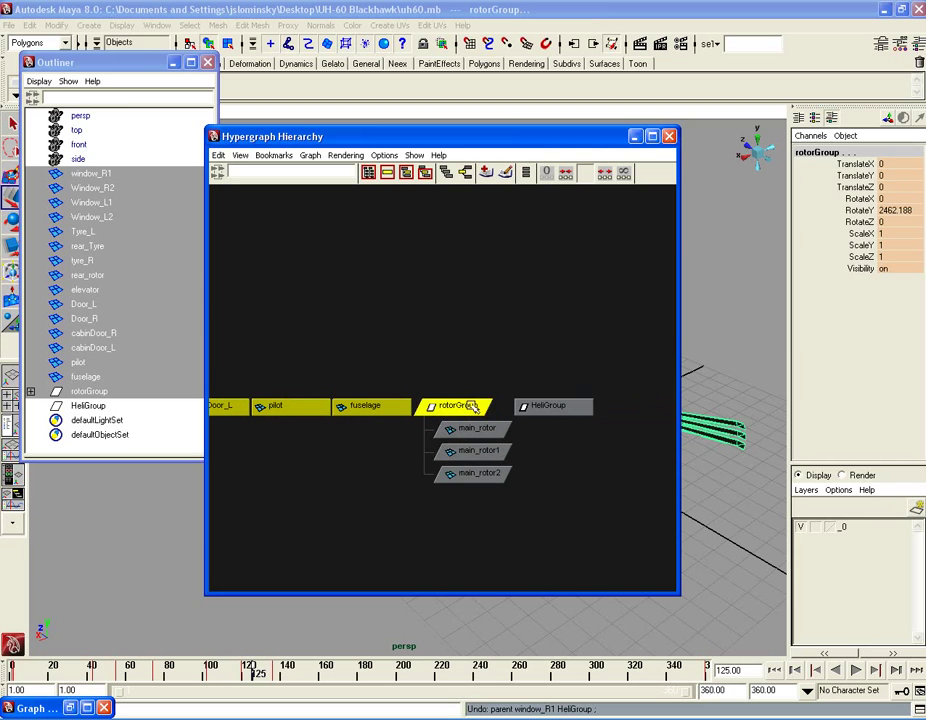
Step: Try to parent rotorGroup alone under HeliGroup in the Hypergraph, undo it and clear the selection
{"action": "middle_click_drag", "start_coordinate": [471, 407], "coordinate": [567, 418]}
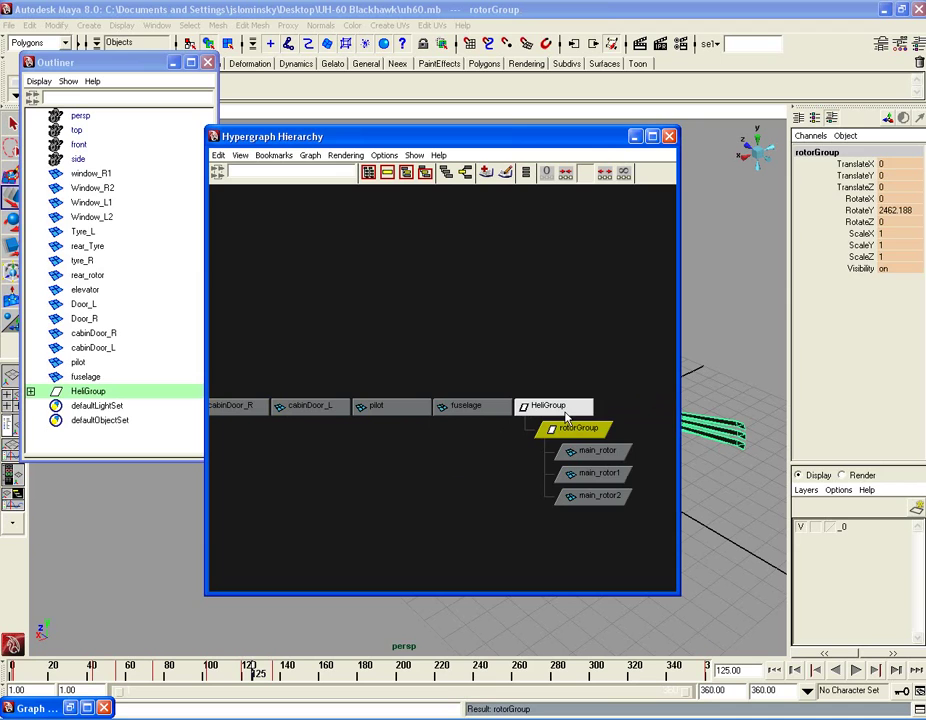
{"action": "key", "text": "ctrl+z"}
{"action": "left_click", "coordinate": [465, 455]}
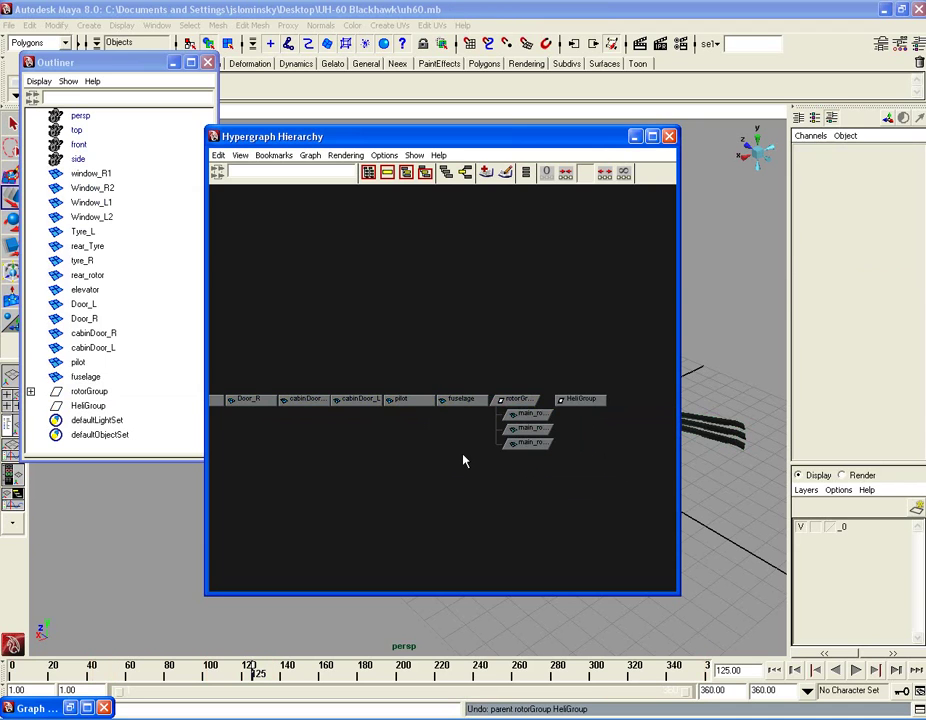
Step: Parent rotorGroup and all the remaining helicopter parts under HeliGroup in the Hypergraph, and select HeliGroup
{"action": "scroll", "coordinate": [506, 410], "scroll_direction": "down", "scroll_amount": 4}
{"action": "scroll", "coordinate": [436, 413], "scroll_direction": "up", "scroll_amount": 3}
{"action": "left_click", "coordinate": [504, 398]}
{"action": "middle_click_drag", "start_coordinate": [508, 398], "coordinate": [575, 405]}
{"action": "middle_click_drag", "start_coordinate": [513, 403], "coordinate": [590, 401]}
{"action": "left_click", "coordinate": [540, 396]}
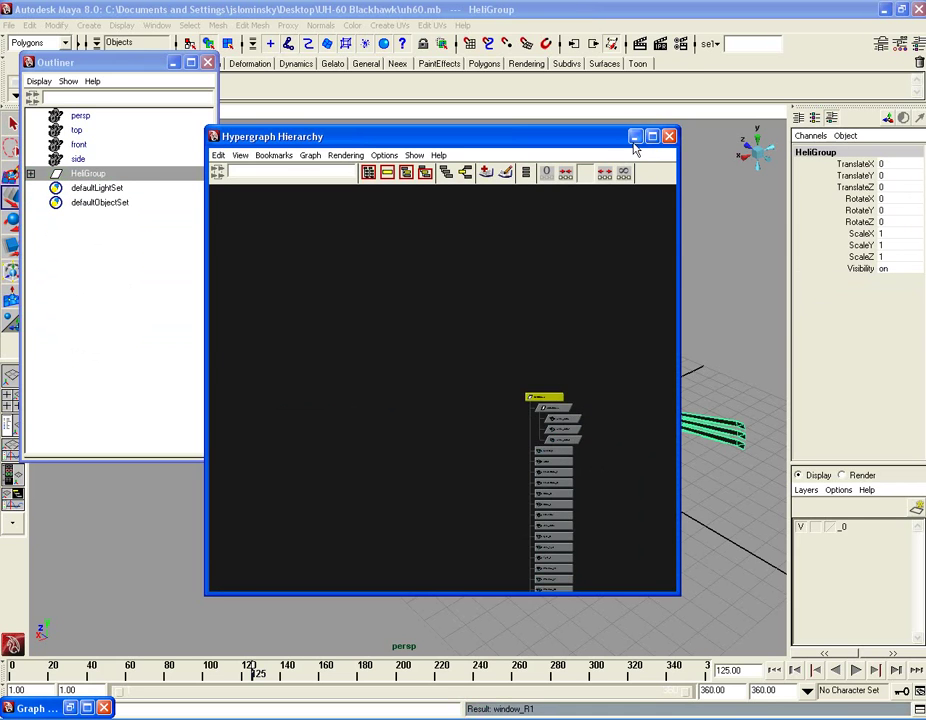
Step: Minimize the Hypergraph and select the rear rotor on the helicopter's tail in the perspective view
{"action": "left_click", "coordinate": [634, 136]}
{"action": "left_click_drag", "start_coordinate": [573, 444], "coordinate": [500, 418], "text": "alt"}
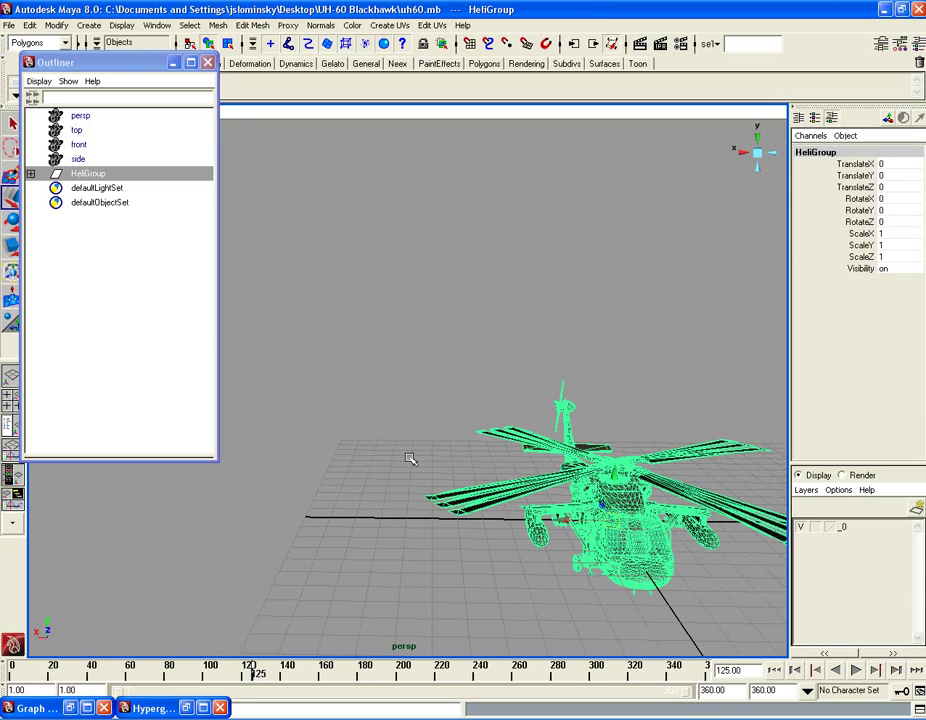
{"action": "left_click_drag", "start_coordinate": [432, 470], "coordinate": [566, 496], "text": "alt"}
{"action": "left_click", "coordinate": [426, 550]}
{"action": "middle_click_drag", "start_coordinate": [481, 499], "coordinate": [653, 561], "text": "alt"}
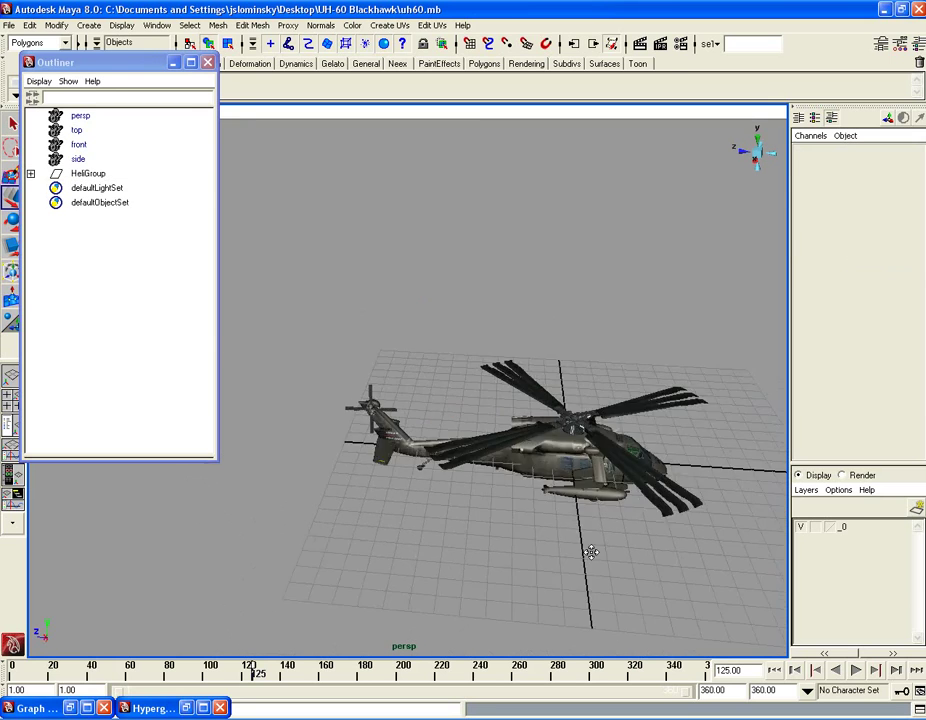
{"action": "right_click_drag", "start_coordinate": [450, 469], "coordinate": [503, 469], "text": "alt"}
{"action": "left_click", "coordinate": [455, 433]}
{"action": "left_click_drag", "start_coordinate": [455, 433], "coordinate": [571, 481], "text": "alt"}
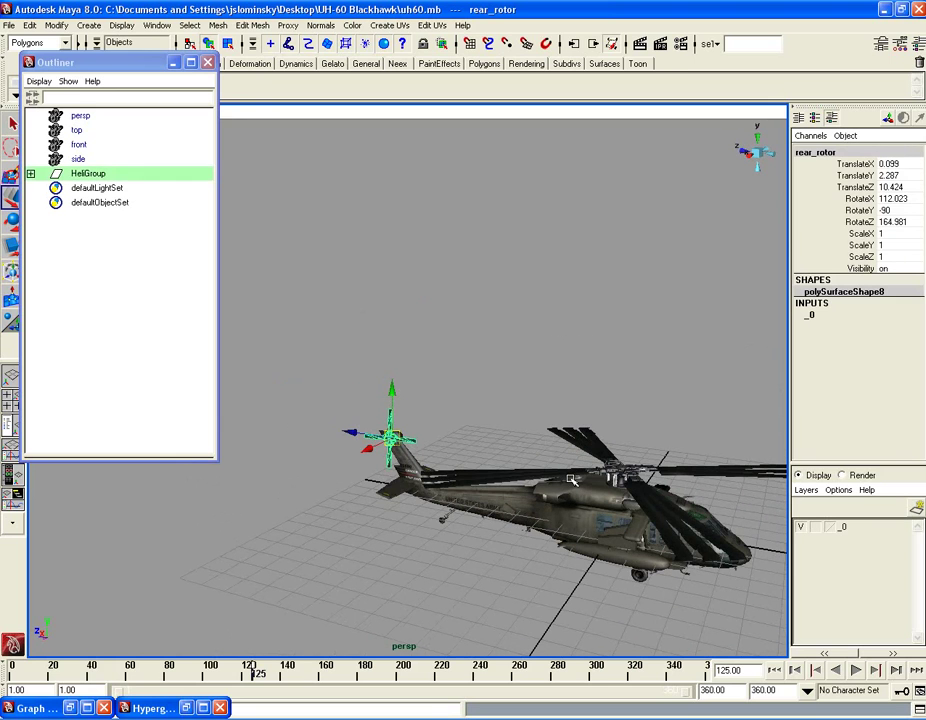